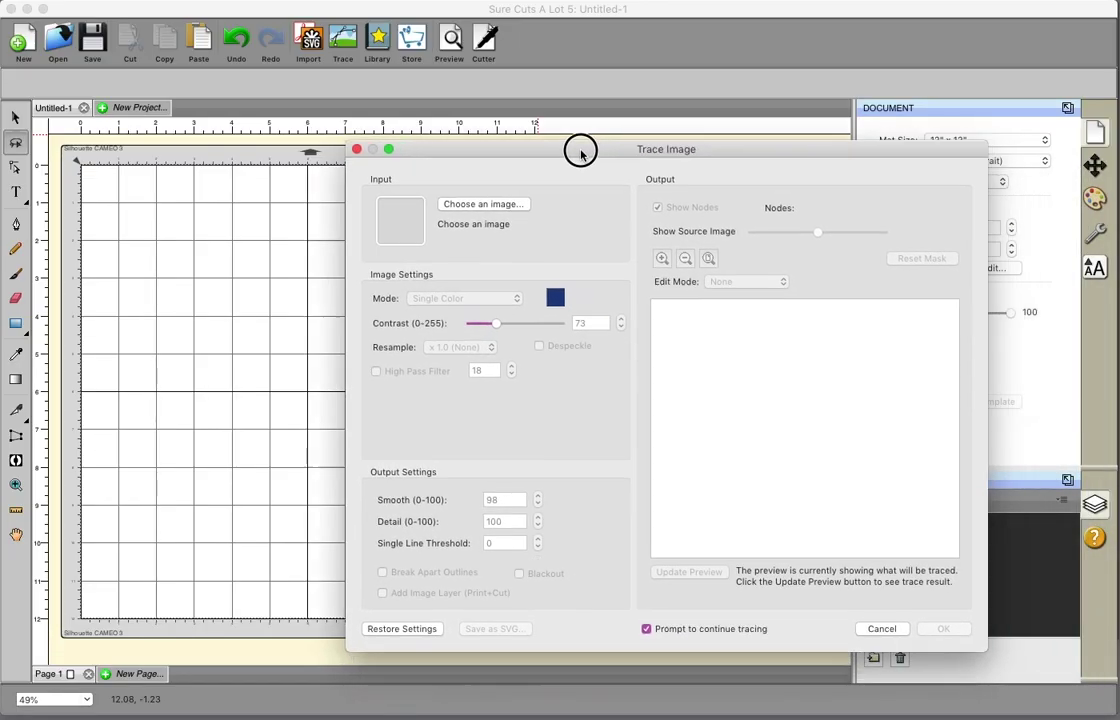
- Filter the Google image results for state silhouettes to large images, search for "state silhouette illinois", and close the browser window
{"action": "mouse_move", "coordinate": [580, 152]}
{"action": "left_mouse_down"}
{"action": "mouse_move", "coordinate": [465, 136]}
{"action": "mouse_move", "coordinate": [437, 137]}
{"action": "mouse_move", "coordinate": [436, 156]}
{"action": "left_mouse_up"}
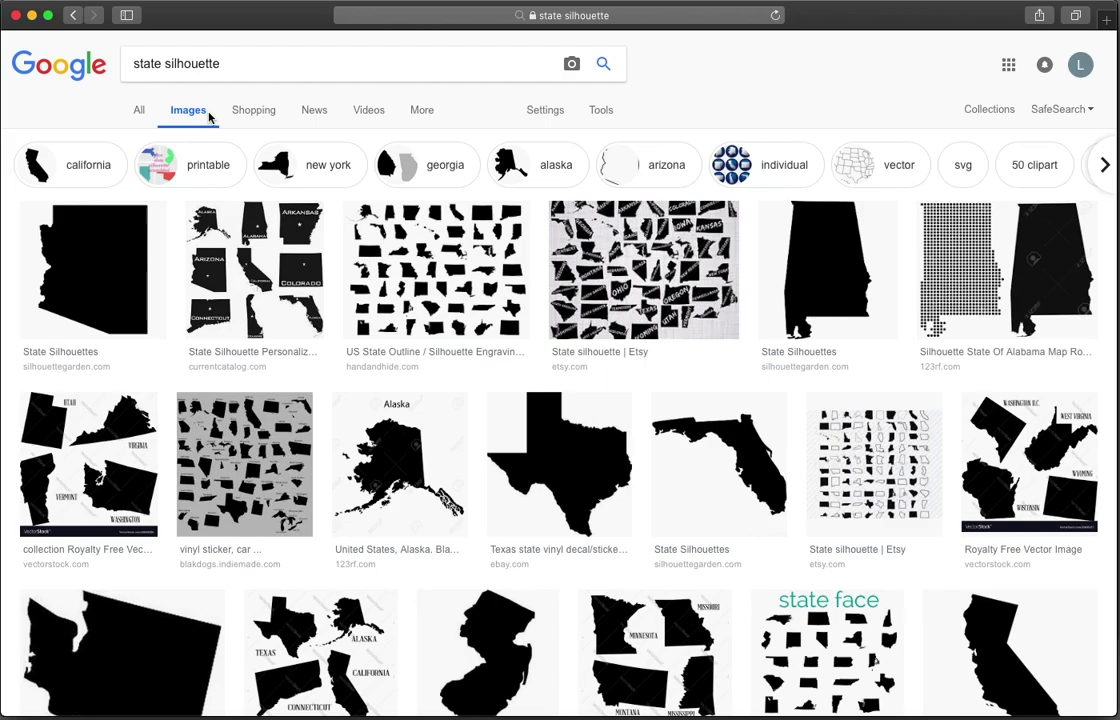
{"action": "left_click", "coordinate": [601, 117]}
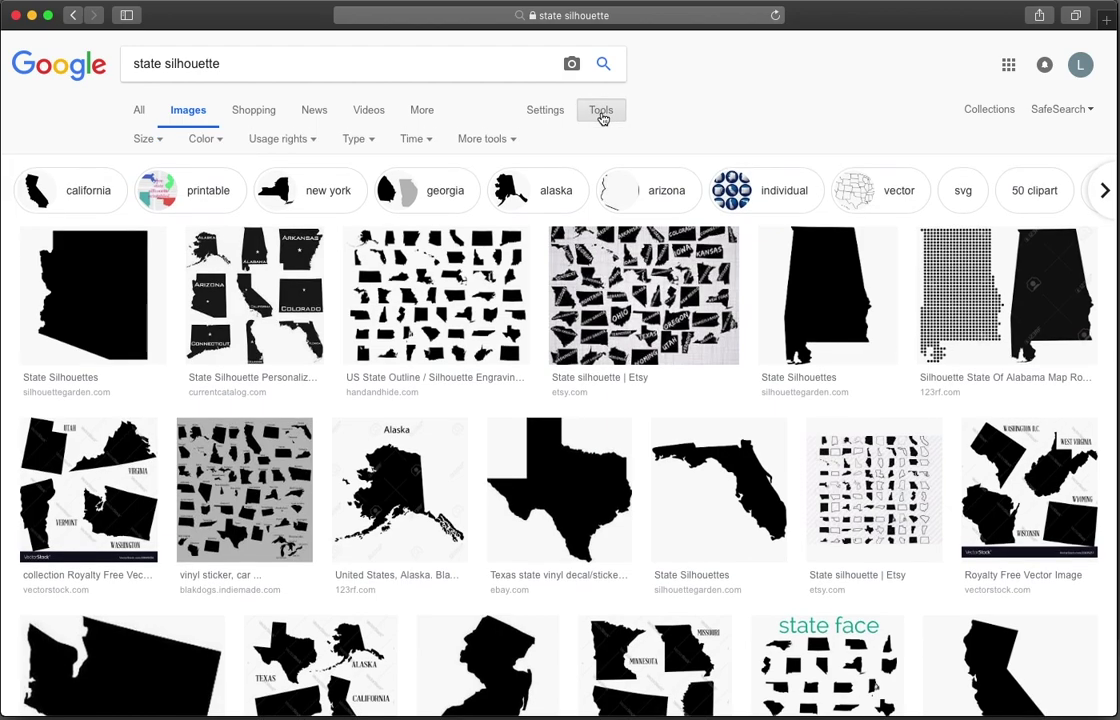
{"action": "left_click", "coordinate": [145, 140]}
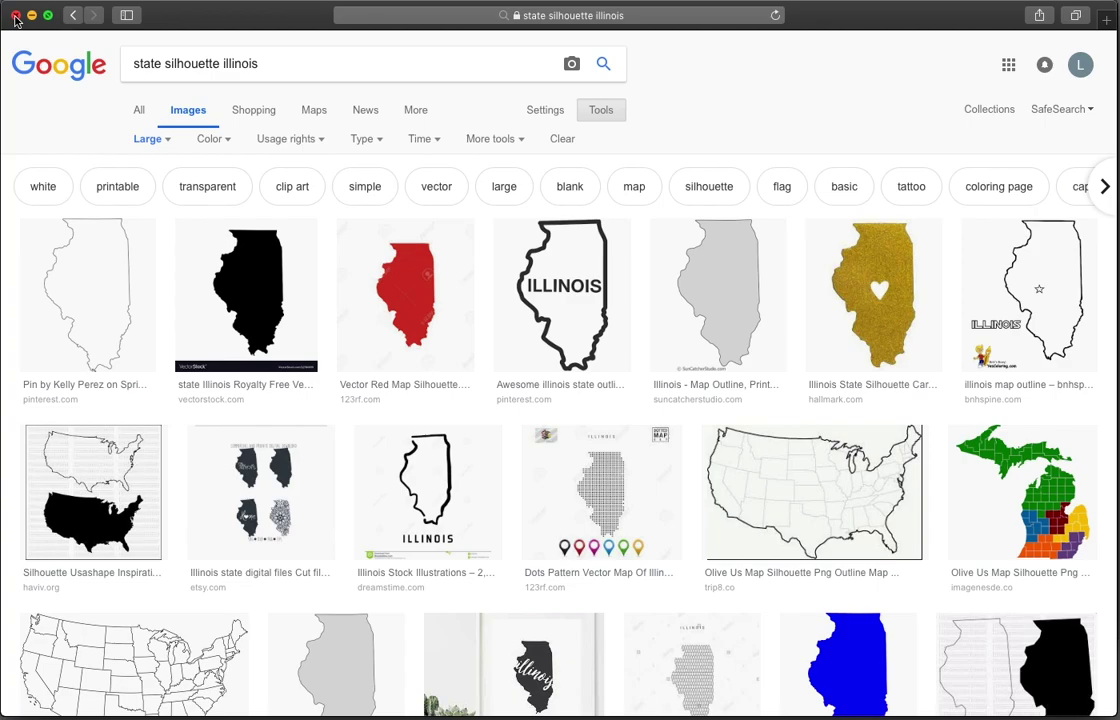
{"action": "left_click", "coordinate": [16, 20]}
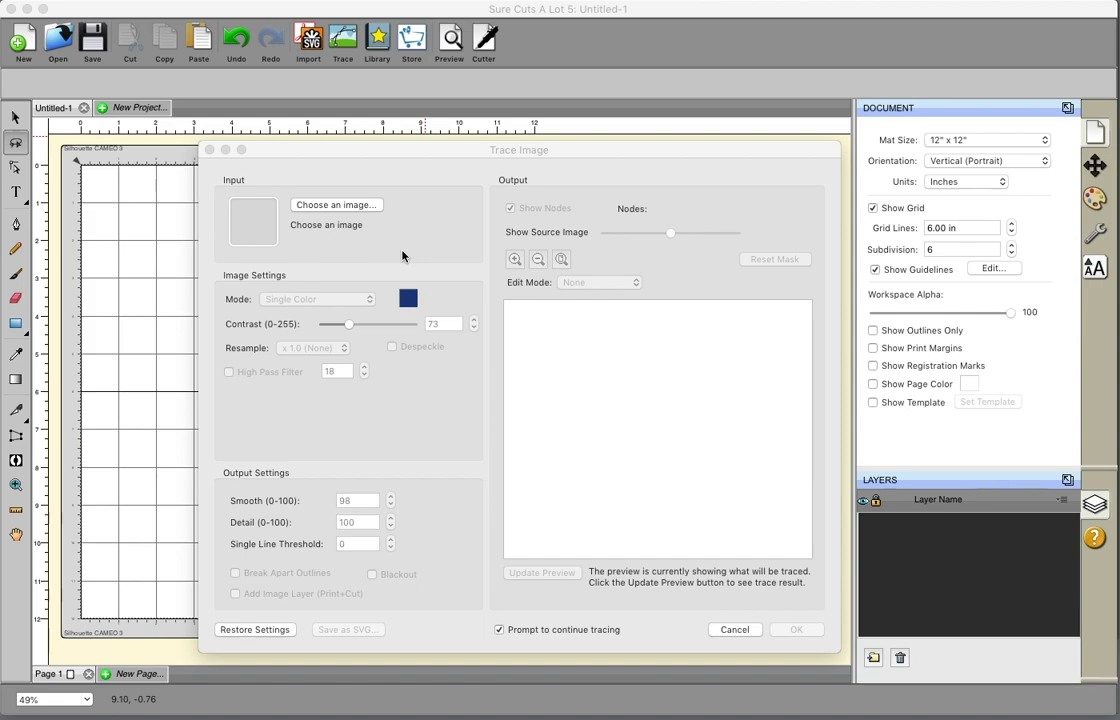
- Switch to Photoshop, inspect the Dreaming Tree logo's edges at 300%, and check its pixel dimensions in Image Size
{"action": "key", "text": "super+Tab"}
{"action": "key", "text": "super+Tab"}
{"action": "left_click", "coordinate": [751, 202]}
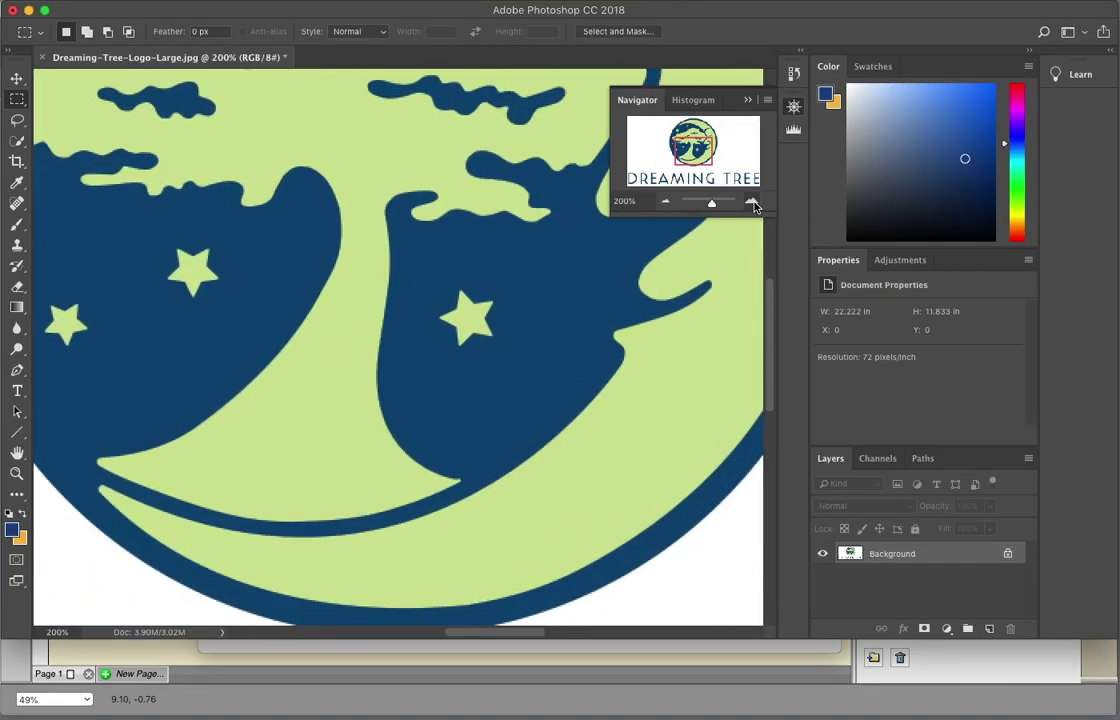
{"action": "left_click", "coordinate": [751, 202]}
{"action": "left_click_drag", "start_coordinate": [291, 221], "coordinate": [568, 270]}
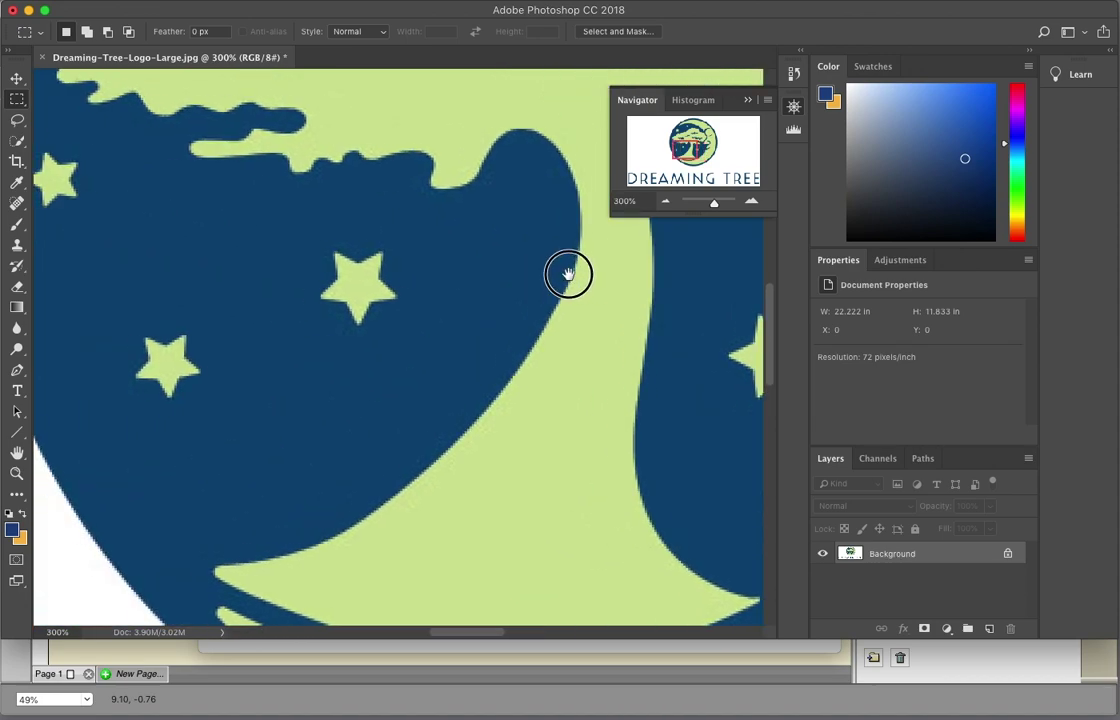
{"action": "mouse_move", "coordinate": [395, 268]}
{"action": "left_mouse_down"}
{"action": "mouse_move", "coordinate": [571, 258]}
{"action": "mouse_move", "coordinate": [420, 259]}
{"action": "left_mouse_up"}
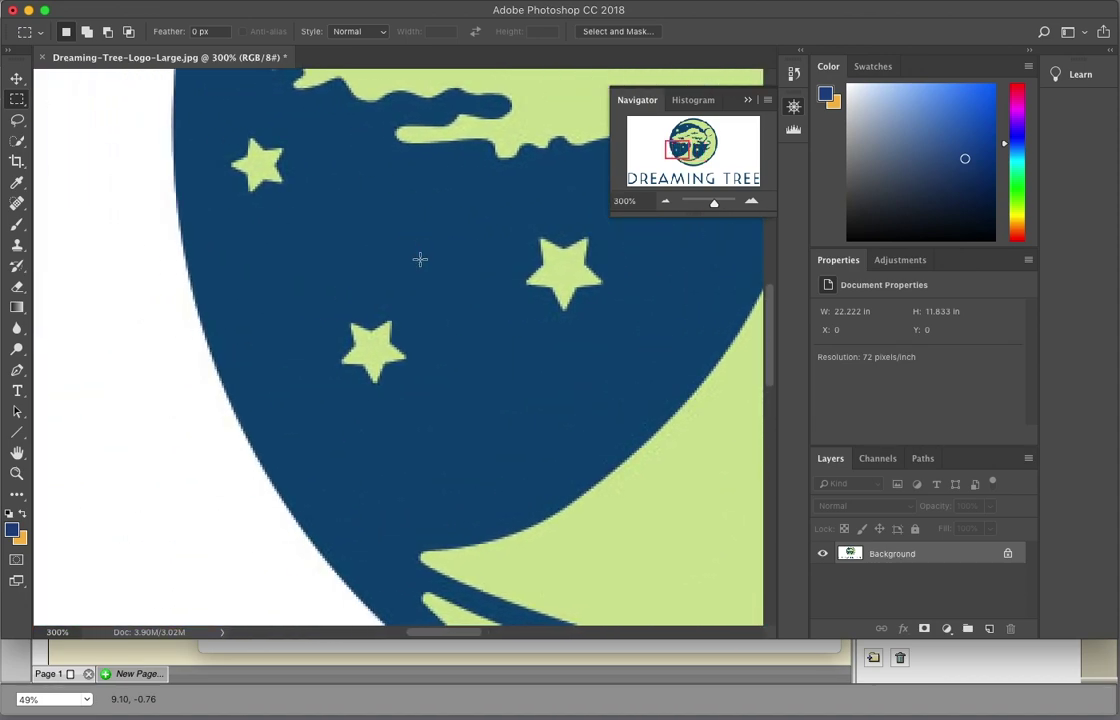
{"action": "left_click", "coordinate": [219, 8]}
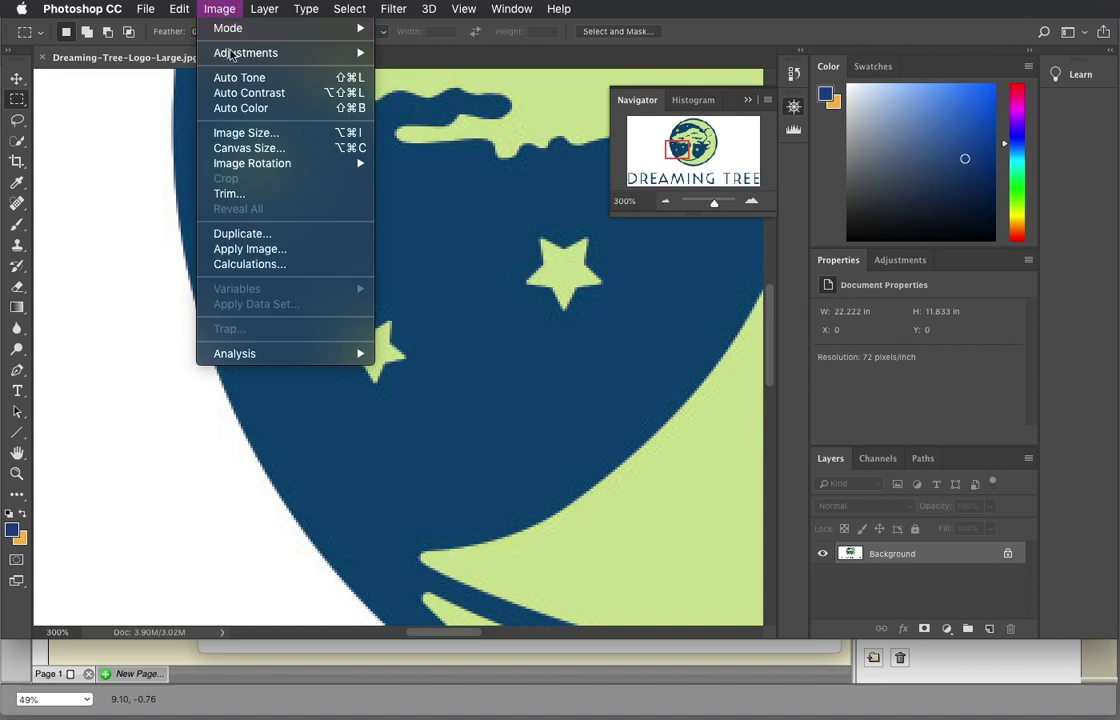
{"action": "left_click", "coordinate": [241, 132]}
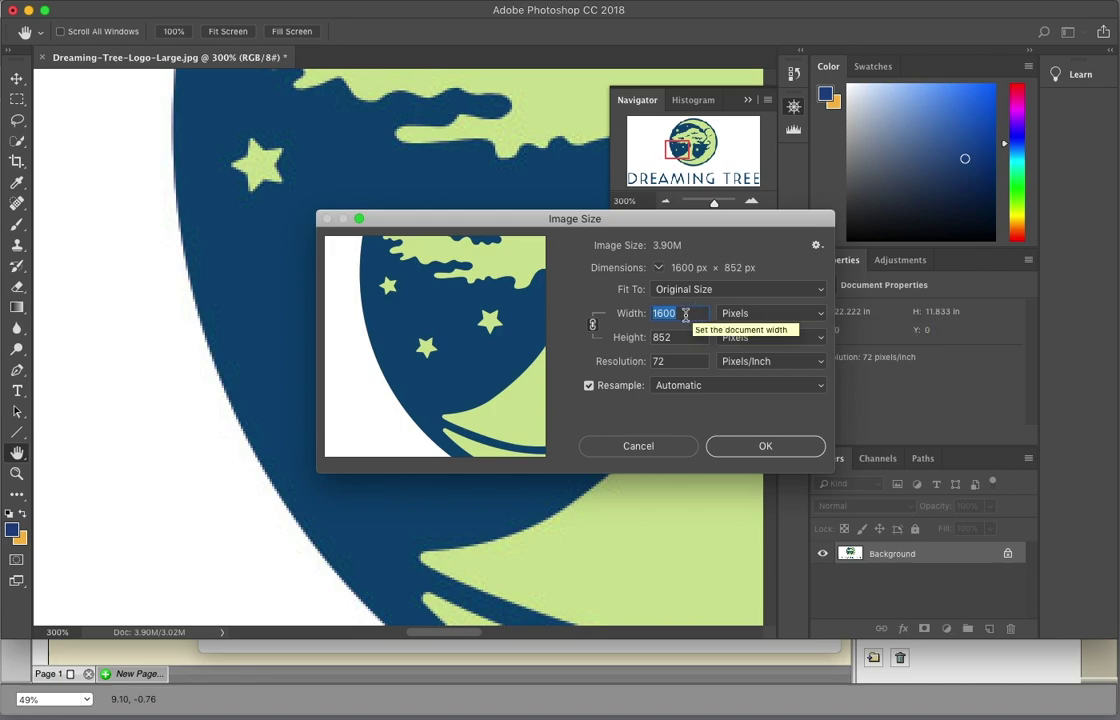
{"action": "left_click", "coordinate": [663, 447]}
- Resize the Dreaming Tree logo image to 500 percent in width and height with resampling
{"action": "left_click_drag", "start_coordinate": [755, 202], "coordinate": [754, 204]}
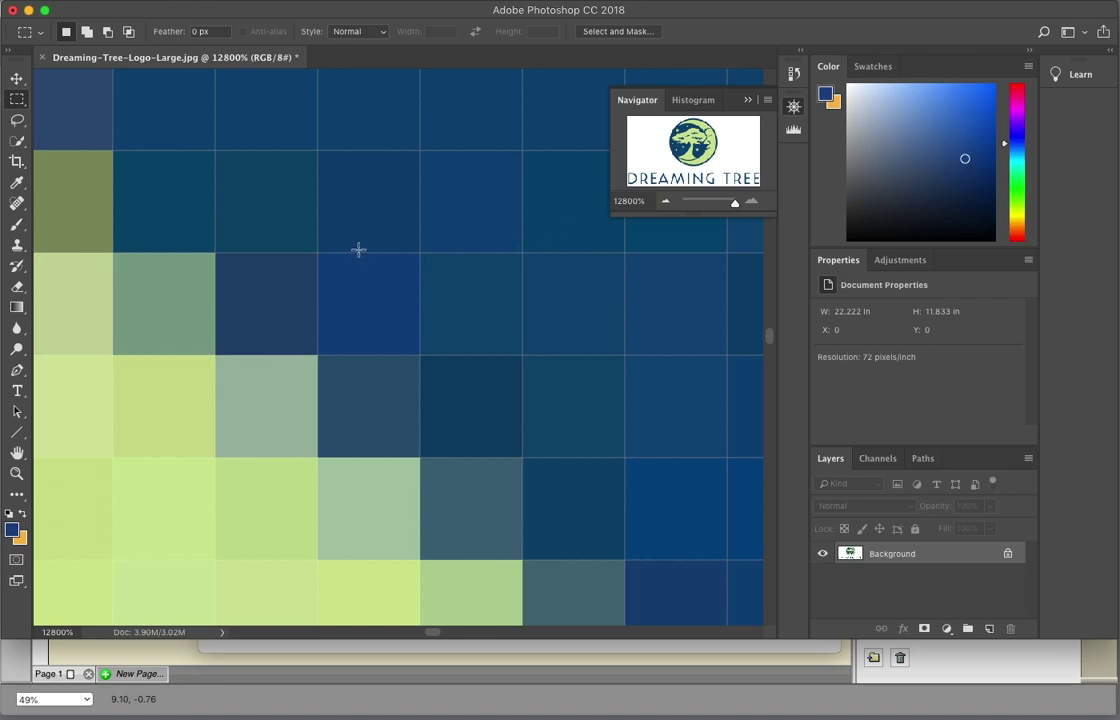
{"action": "left_click_drag", "start_coordinate": [665, 201], "coordinate": [665, 201]}
{"action": "left_click_drag", "start_coordinate": [754, 204], "coordinate": [752, 207]}
{"action": "left_click", "coordinate": [665, 201]}
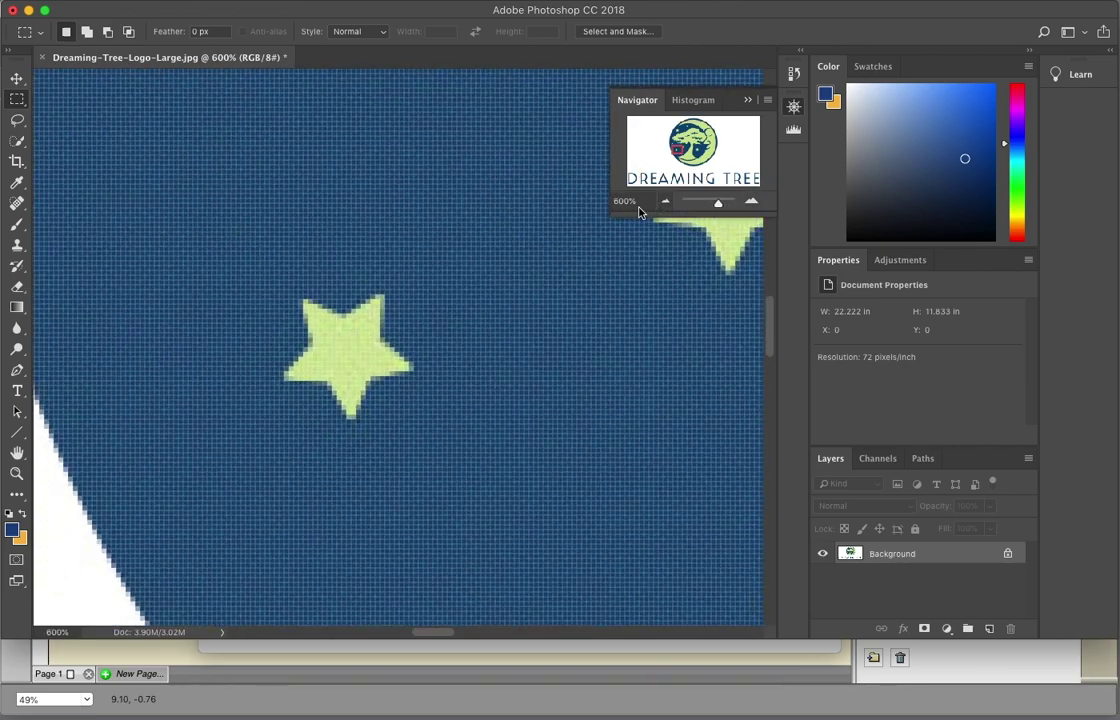
{"action": "key", "text": "super+minus"}
{"action": "scroll", "coordinate": [300, 260], "scroll_direction": "left", "scroll_amount": 4}
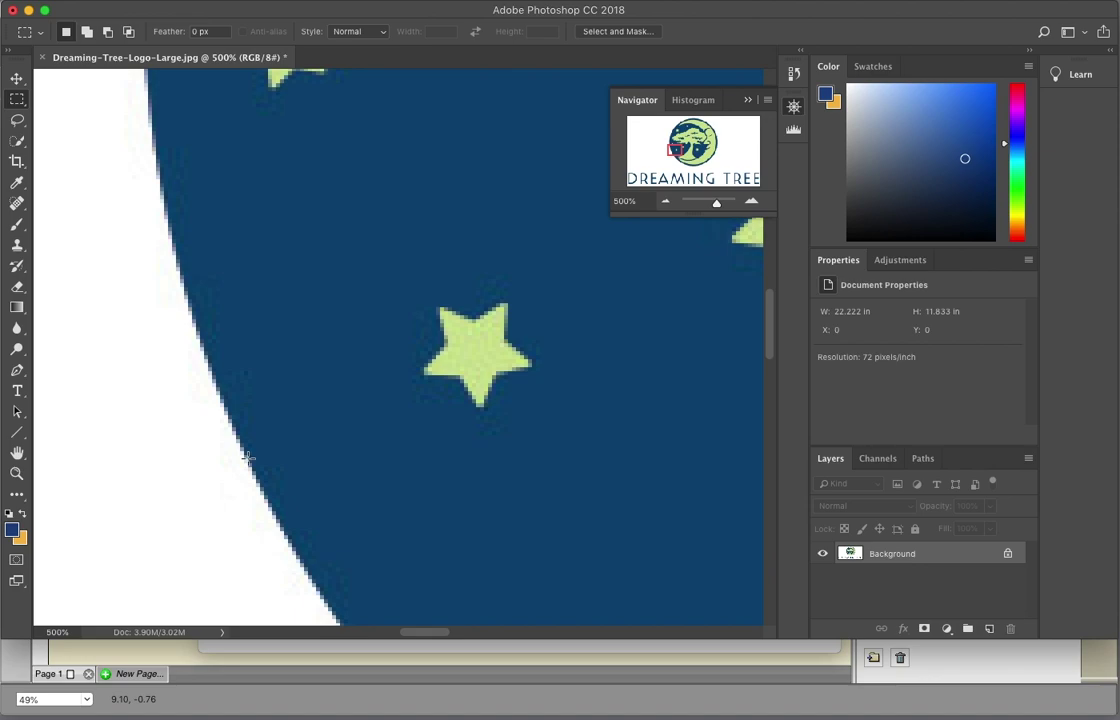
{"action": "key", "text": "super+alt+i"}
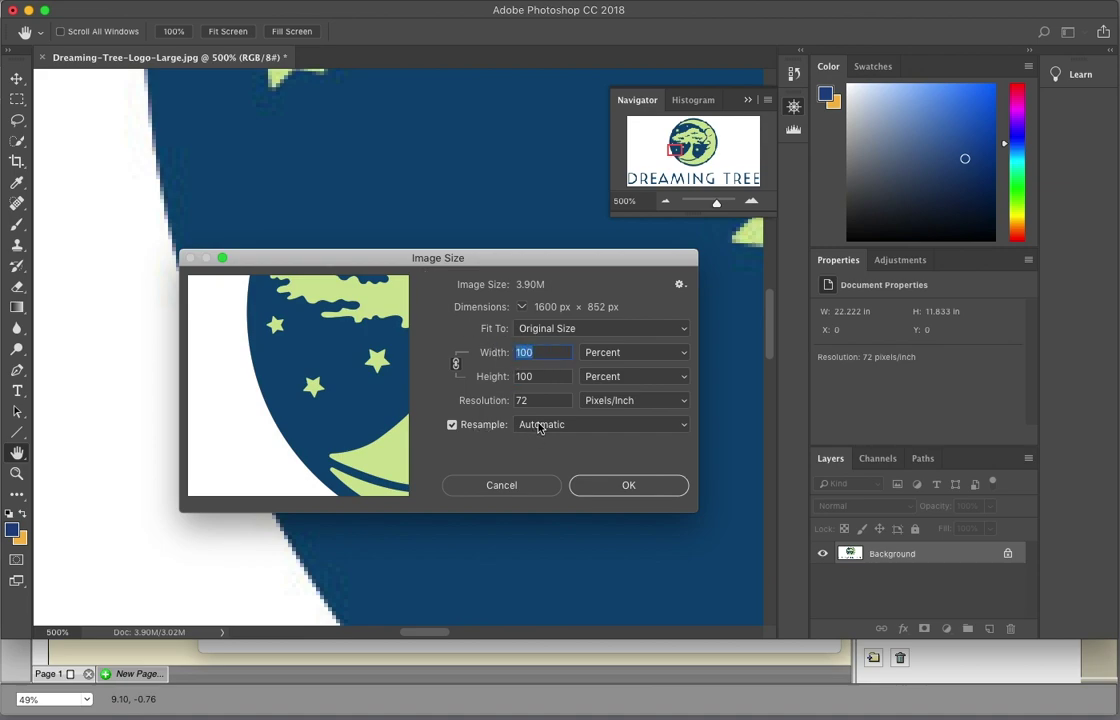
{"action": "type", "text": "500"}
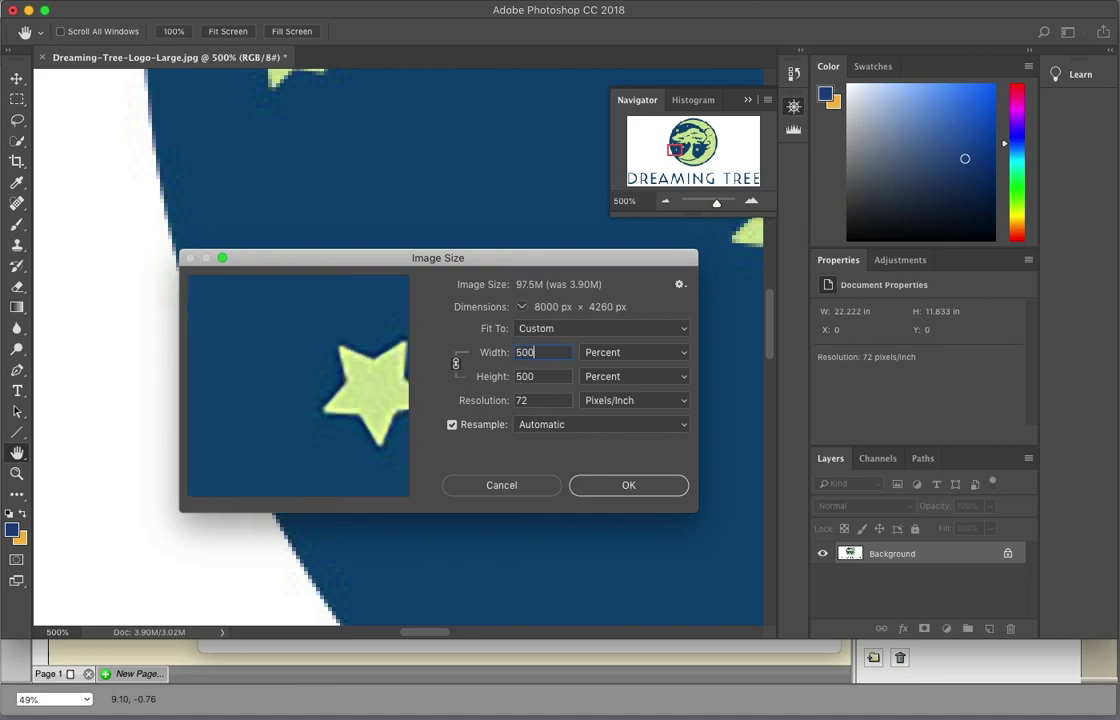
{"action": "left_click", "coordinate": [612, 484]}
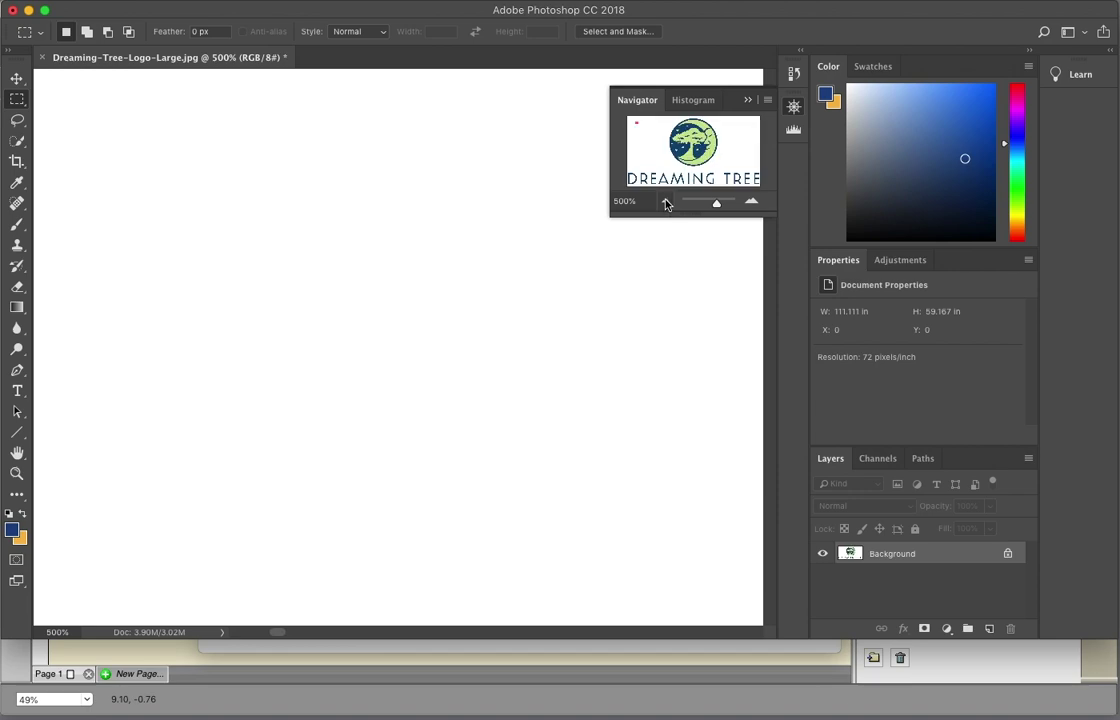
- Examine the edges of the enlarged logo's circle, stars and tree at zoom levels up to 500%
{"action": "left_click", "coordinate": [666, 203]}
{"action": "left_click", "coordinate": [666, 203]}
{"action": "left_click", "coordinate": [666, 203]}
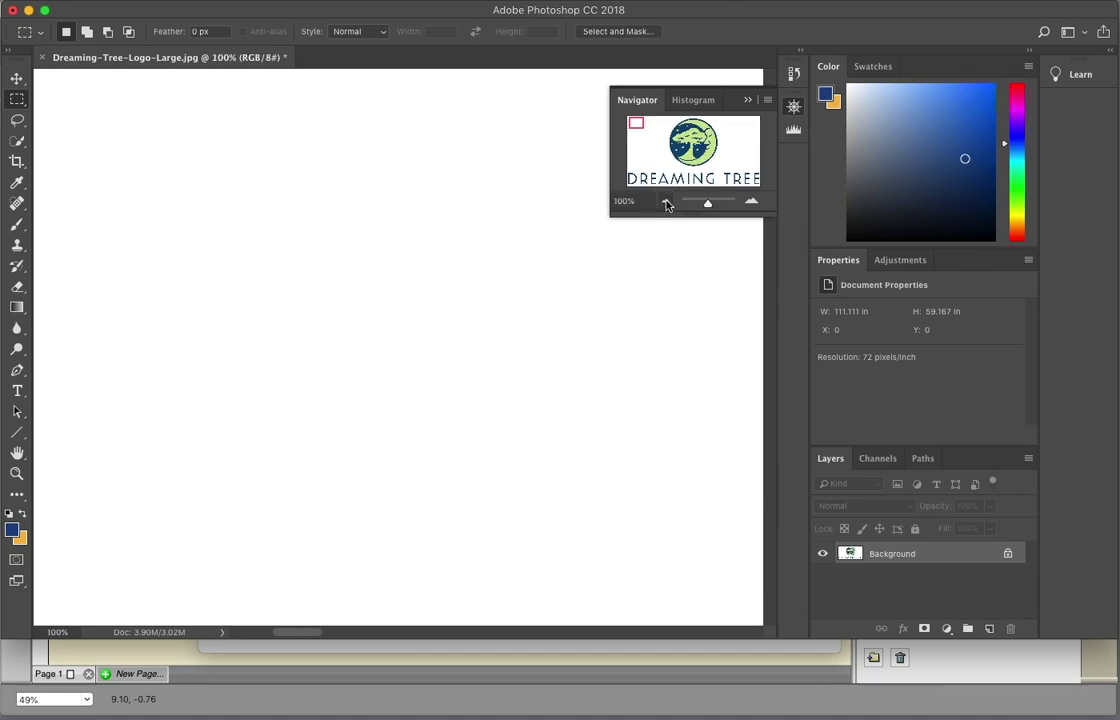
{"action": "left_click", "coordinate": [666, 203]}
{"action": "left_click", "coordinate": [751, 201]}
{"action": "scroll", "coordinate": [662, 305], "scroll_direction": "right", "scroll_amount": 20}
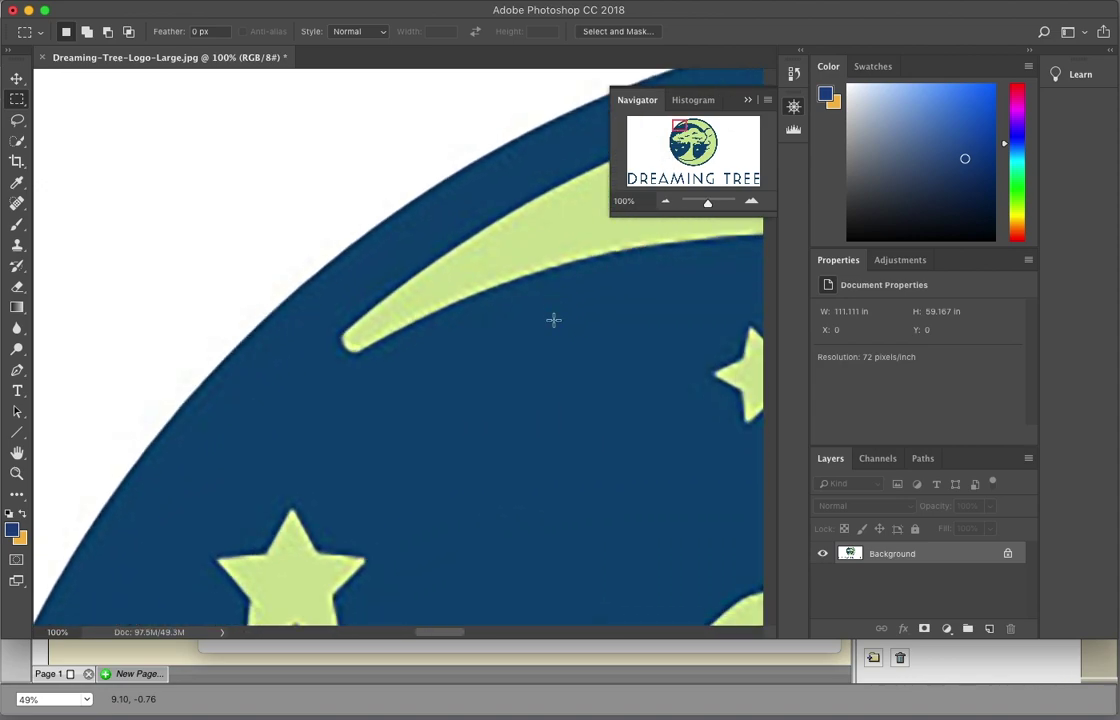
{"action": "scroll", "coordinate": [507, 318], "scroll_direction": "down", "scroll_amount": 10}
{"action": "scroll", "coordinate": [512, 318], "scroll_direction": "left", "scroll_amount": 10}
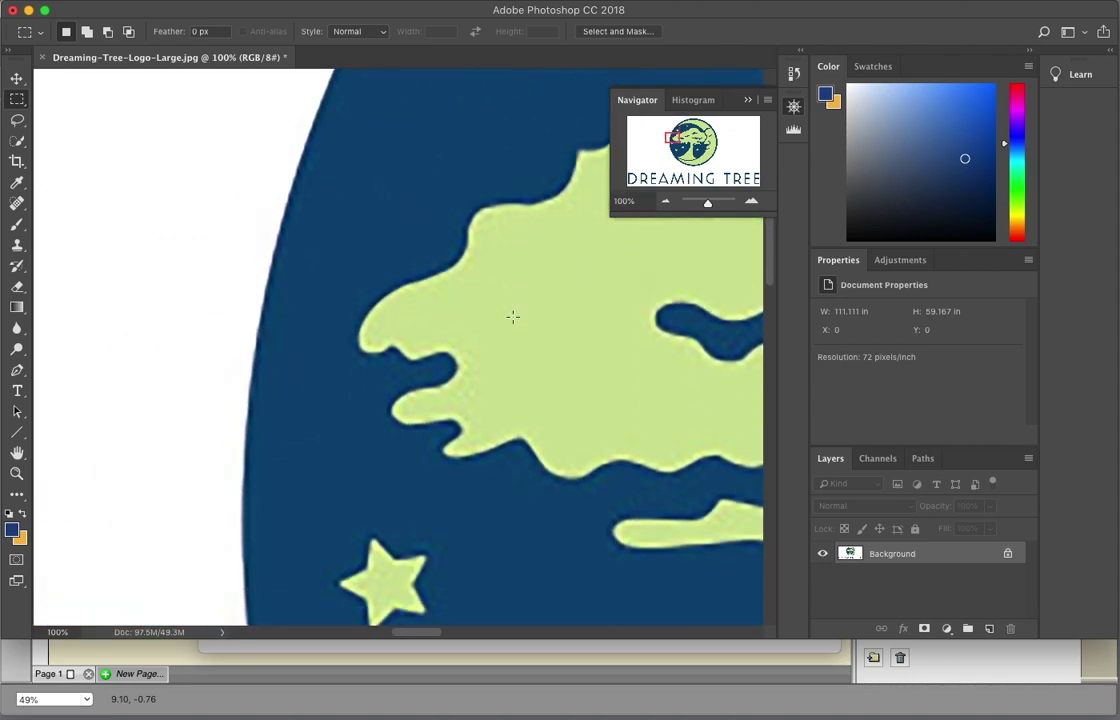
{"action": "scroll", "coordinate": [512, 317], "scroll_direction": "down", "scroll_amount": 5}
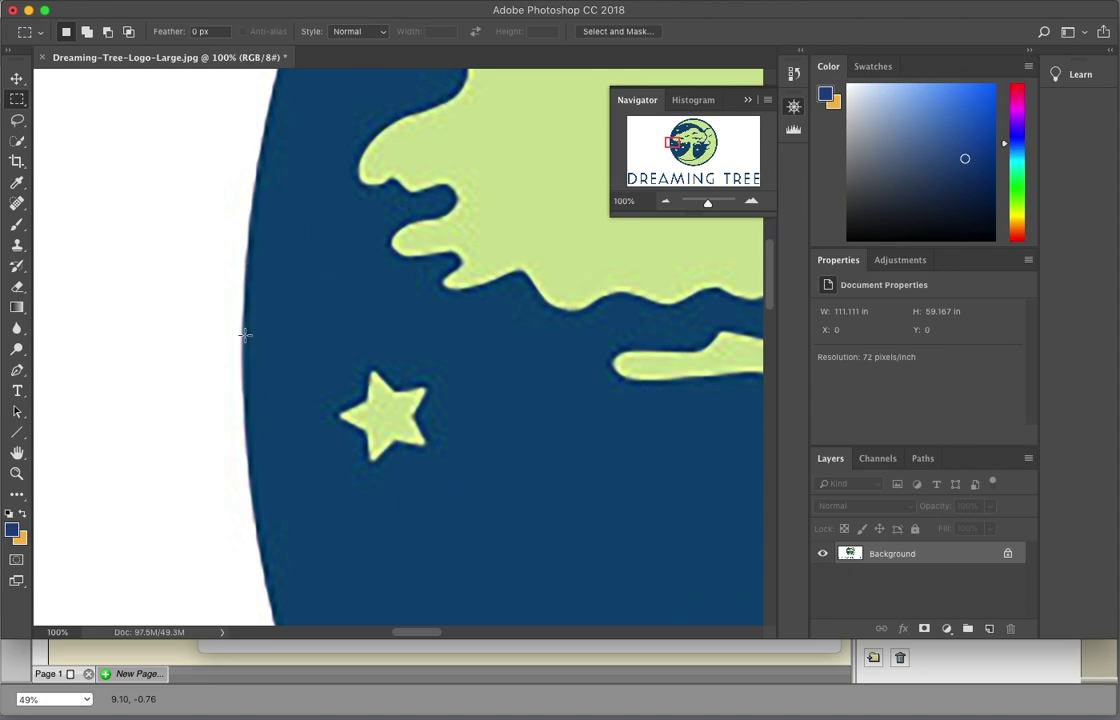
{"action": "left_click", "coordinate": [746, 200]}
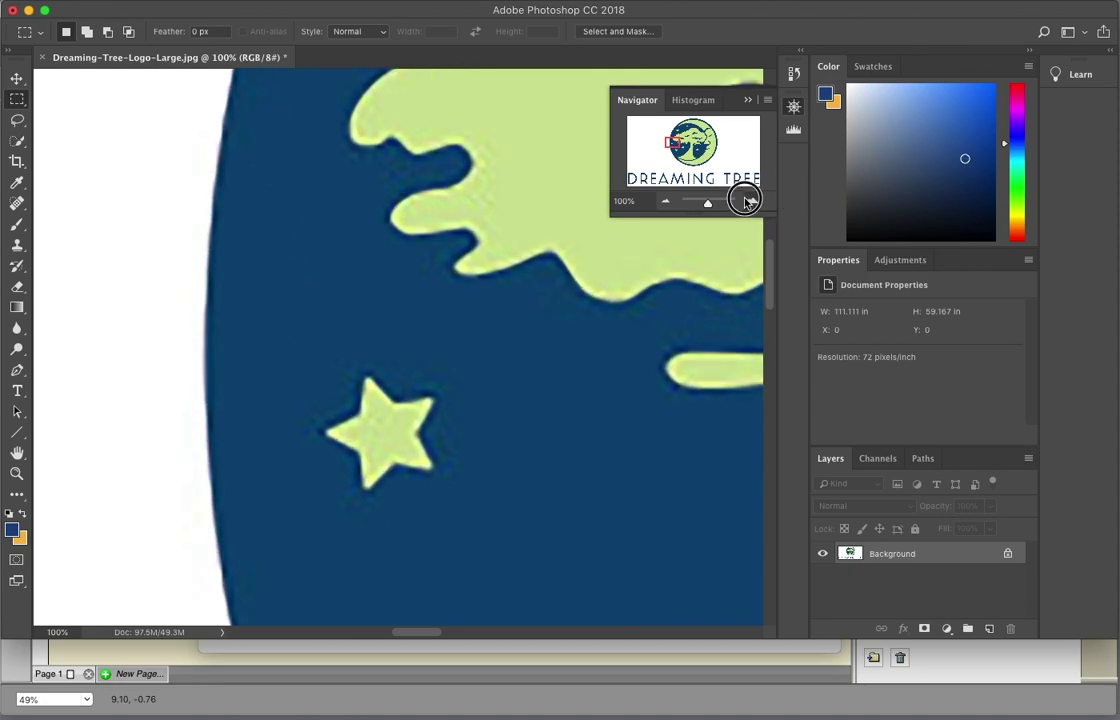
{"action": "scroll", "coordinate": [386, 265], "scroll_direction": "left", "scroll_amount": 10}
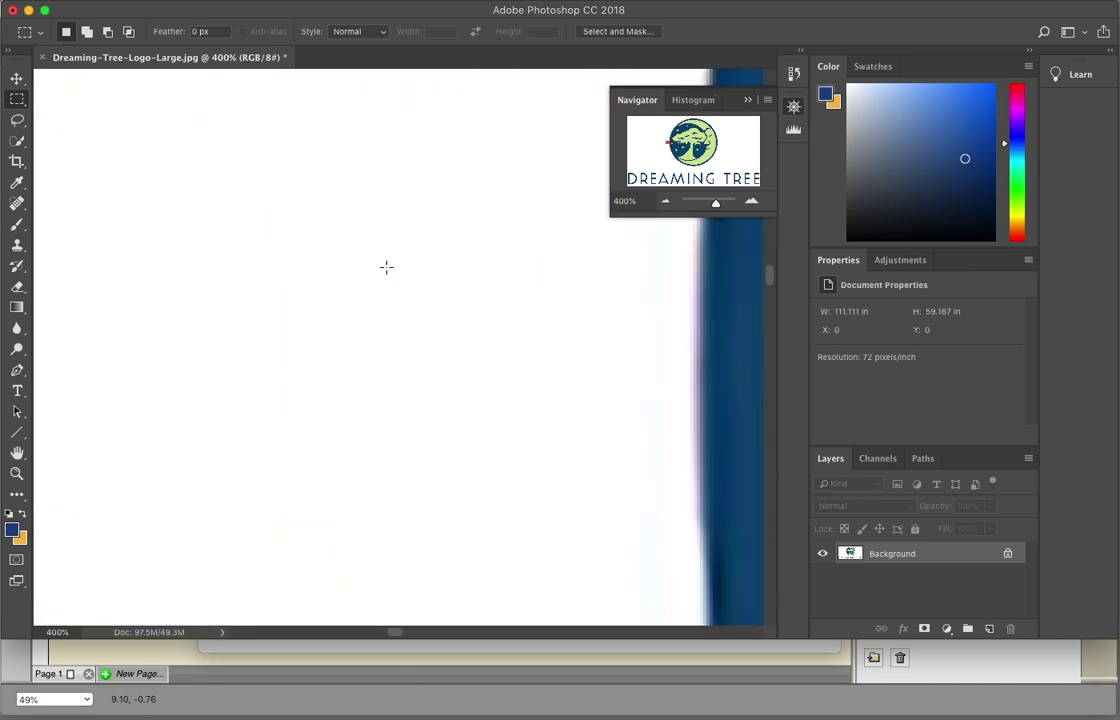
{"action": "scroll", "coordinate": [562, 176], "scroll_direction": "right", "scroll_amount": 5}
{"action": "scroll", "coordinate": [675, 250], "scroll_direction": "left", "scroll_amount": 2}
{"action": "scroll", "coordinate": [669, 275], "scroll_direction": "up", "scroll_amount": 1}
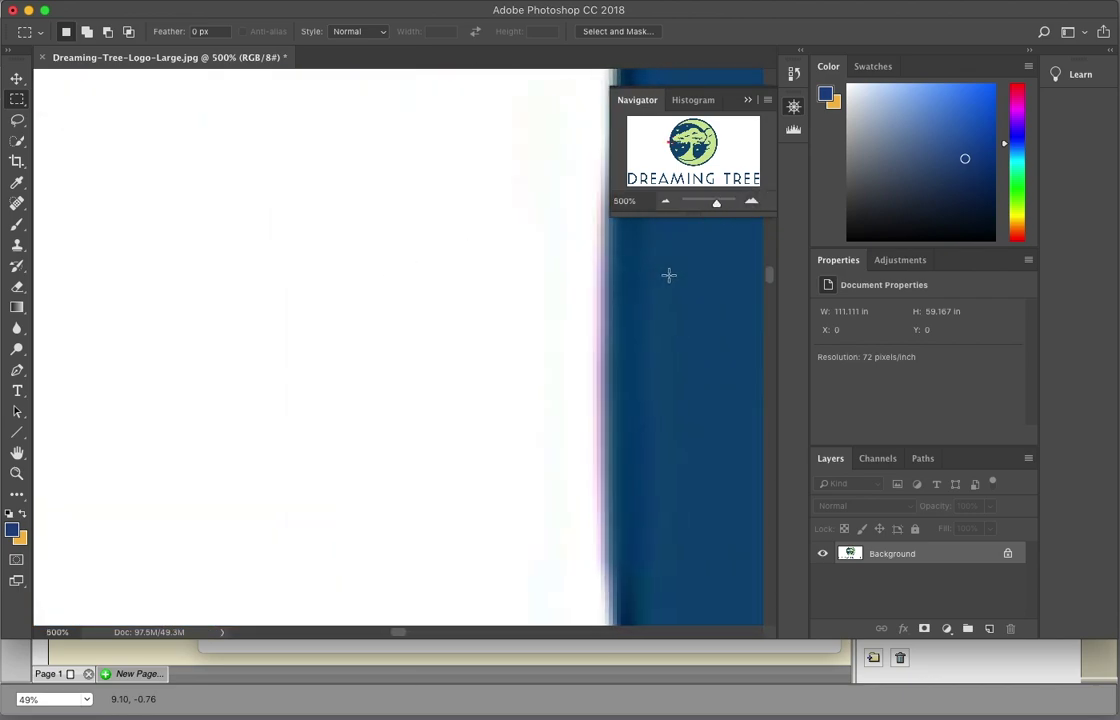
{"action": "scroll", "coordinate": [669, 275], "scroll_direction": "right", "scroll_amount": 4}
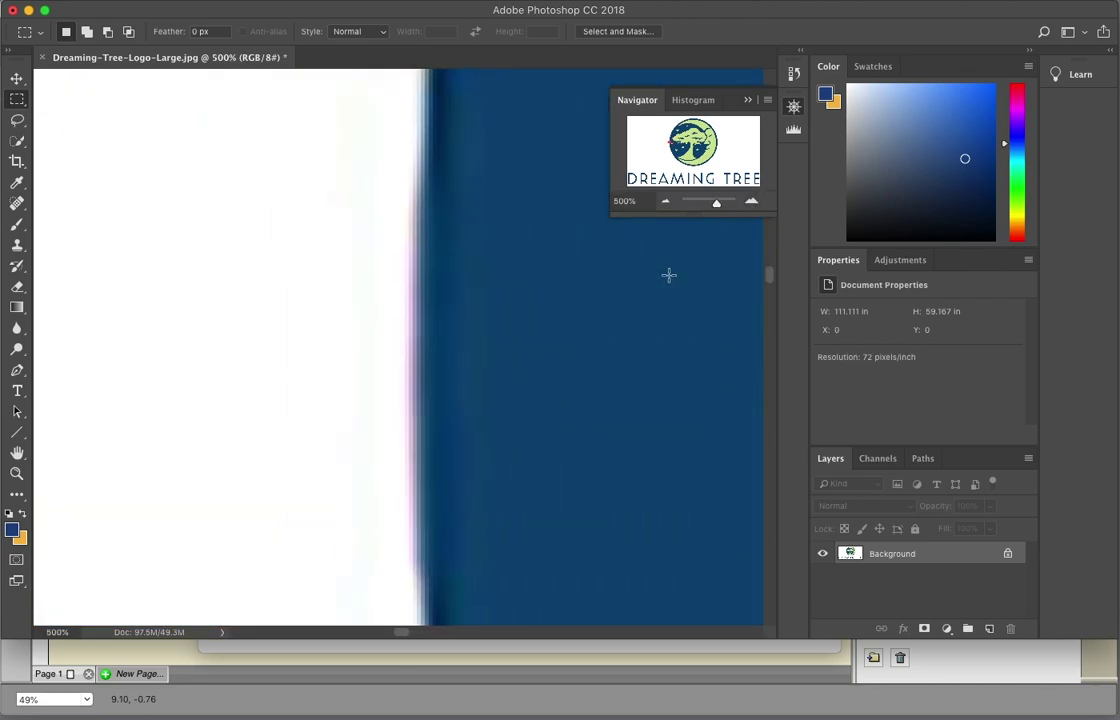
{"action": "left_click", "coordinate": [668, 204]}
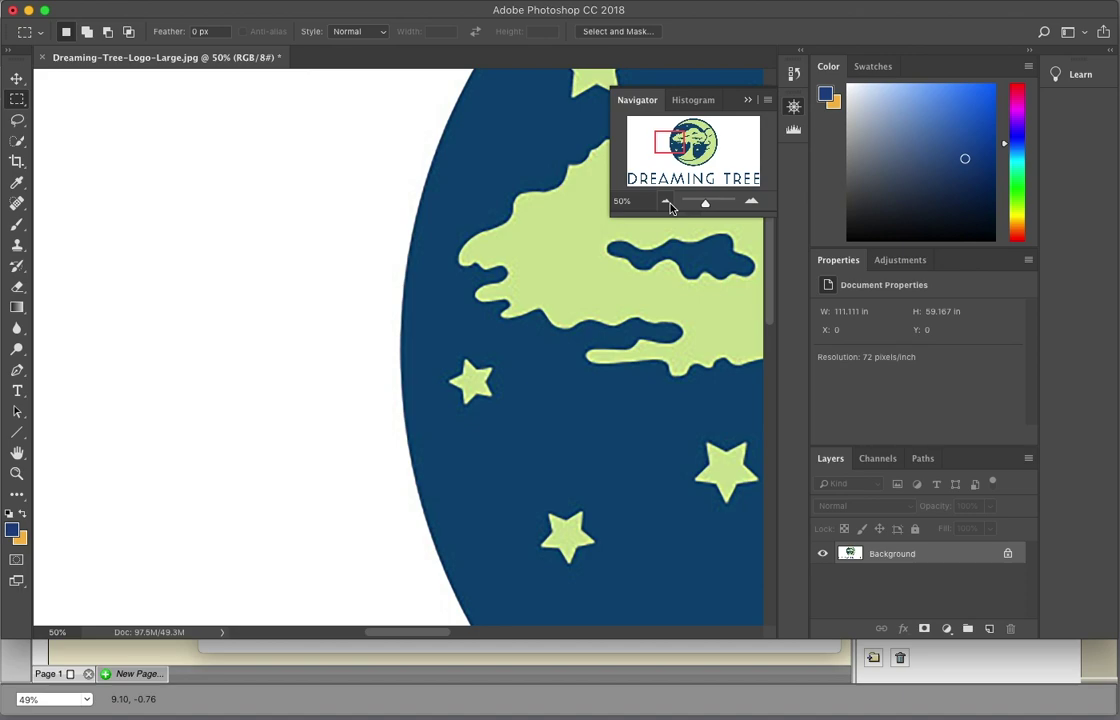
{"action": "left_click", "coordinate": [751, 203]}
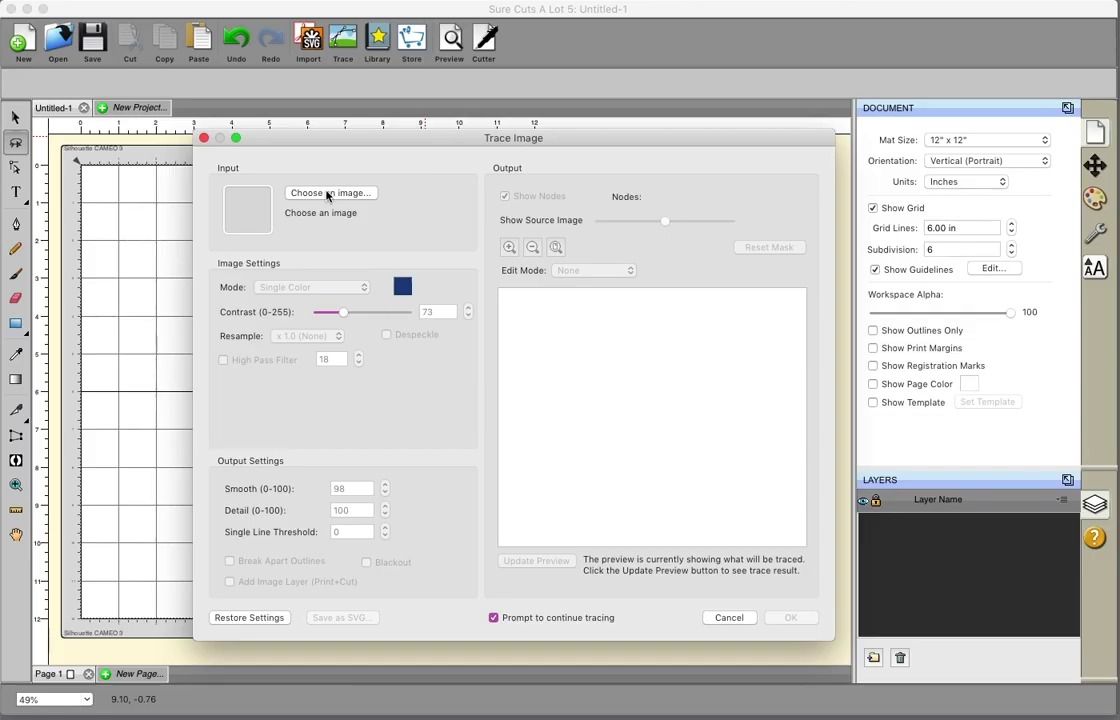
- Switch back to Sure Cuts A Lot and load 200px.jpg from the Desktop as the image to trace
{"action": "left_click", "coordinate": [327, 194]}
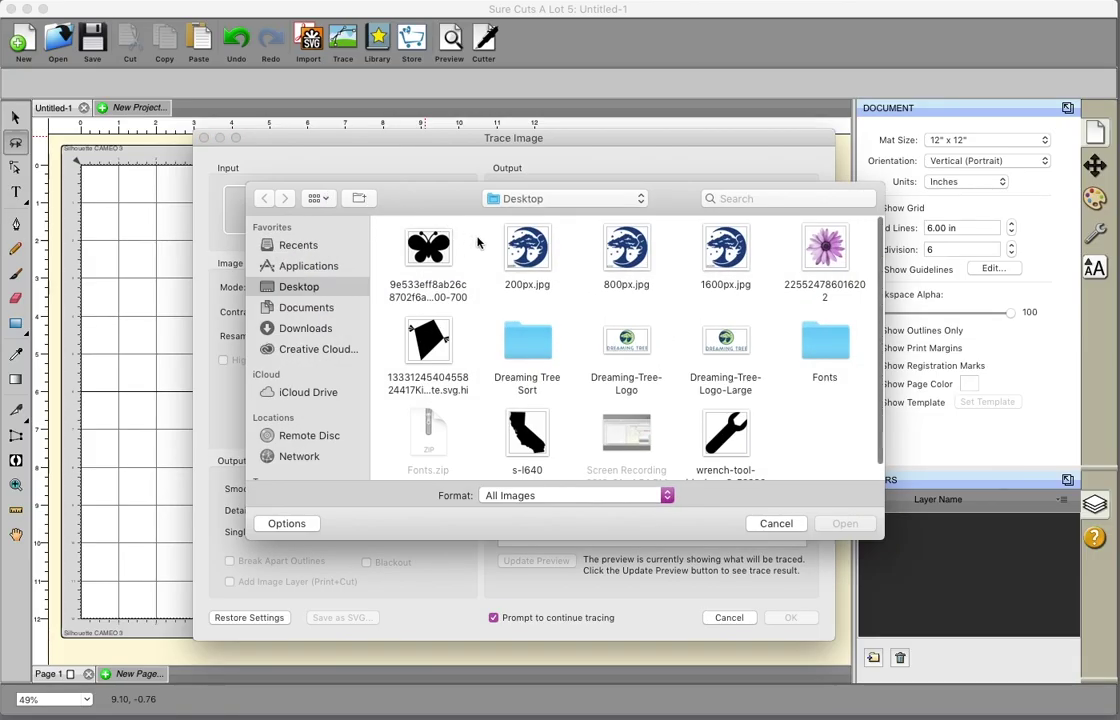
{"action": "left_click", "coordinate": [530, 255]}
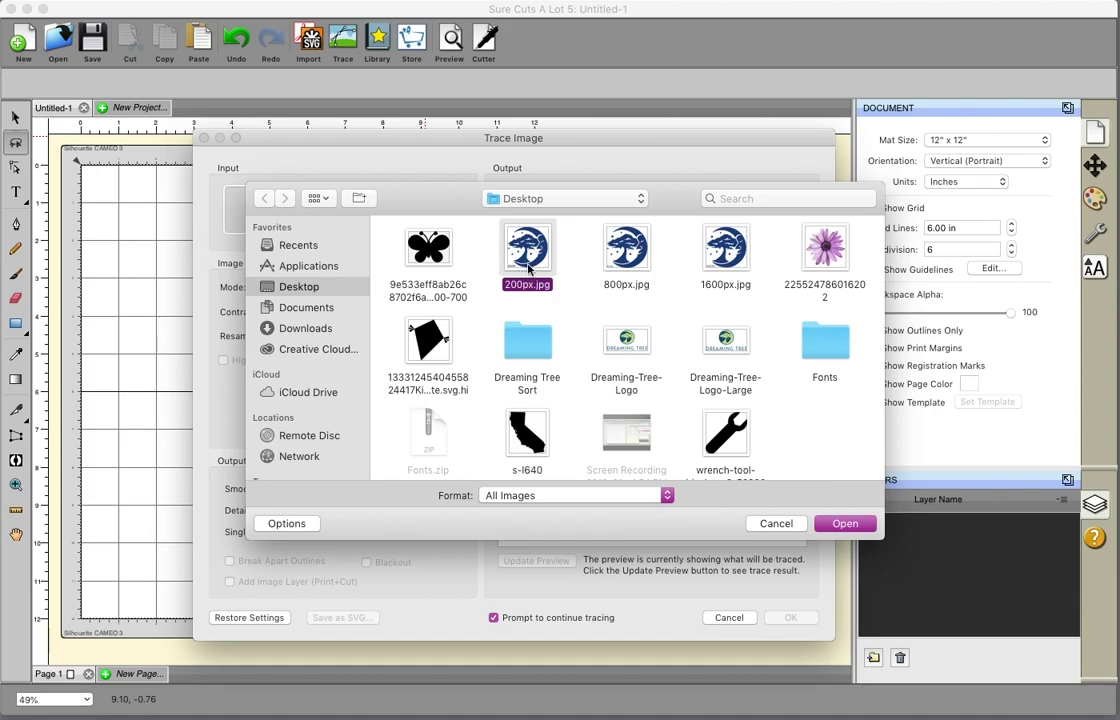
{"action": "key", "text": "Right"}
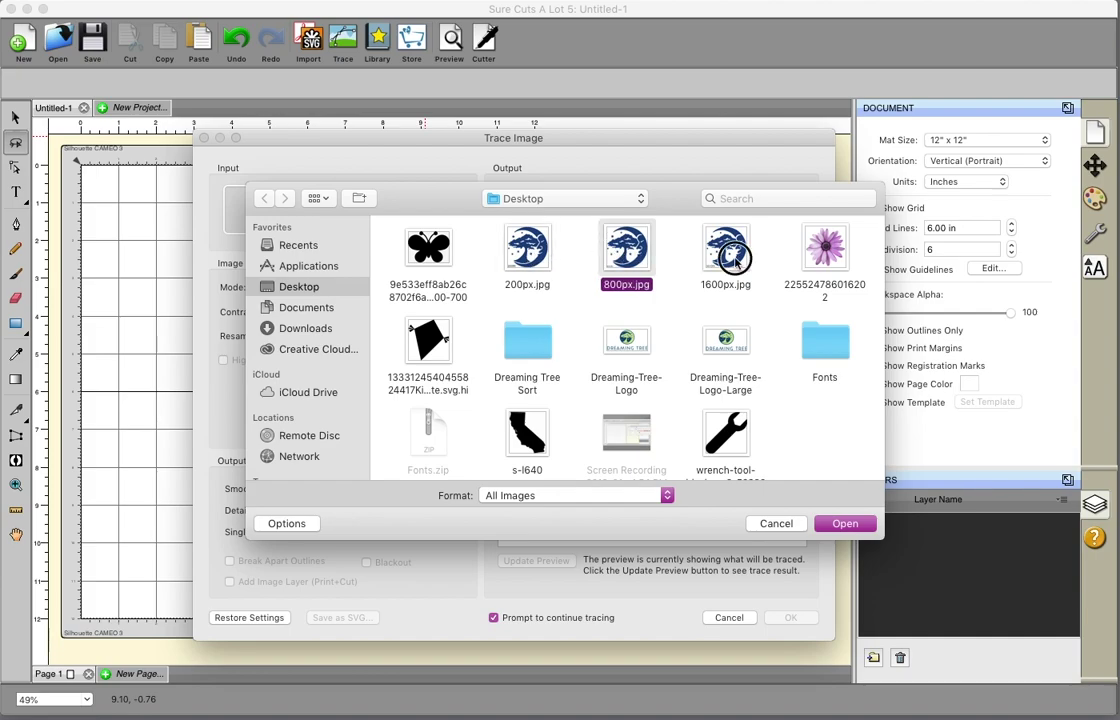
{"action": "key", "text": "Right"}
{"action": "left_click", "coordinate": [527, 257]}
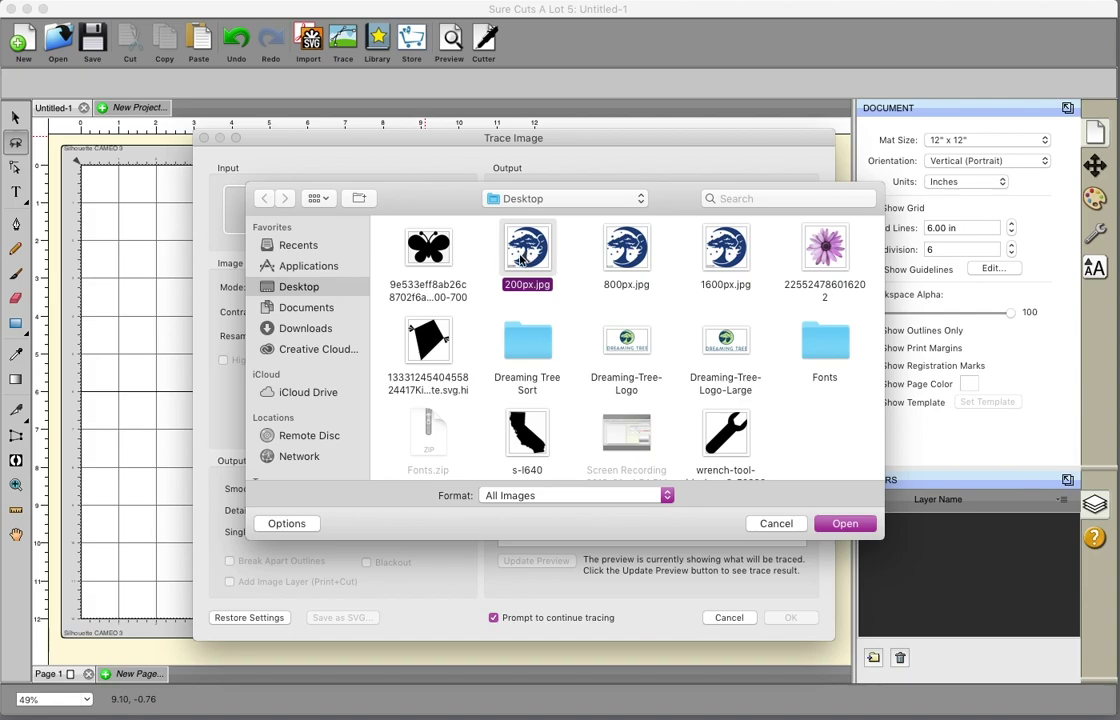
{"action": "double_click", "coordinate": [527, 257]}
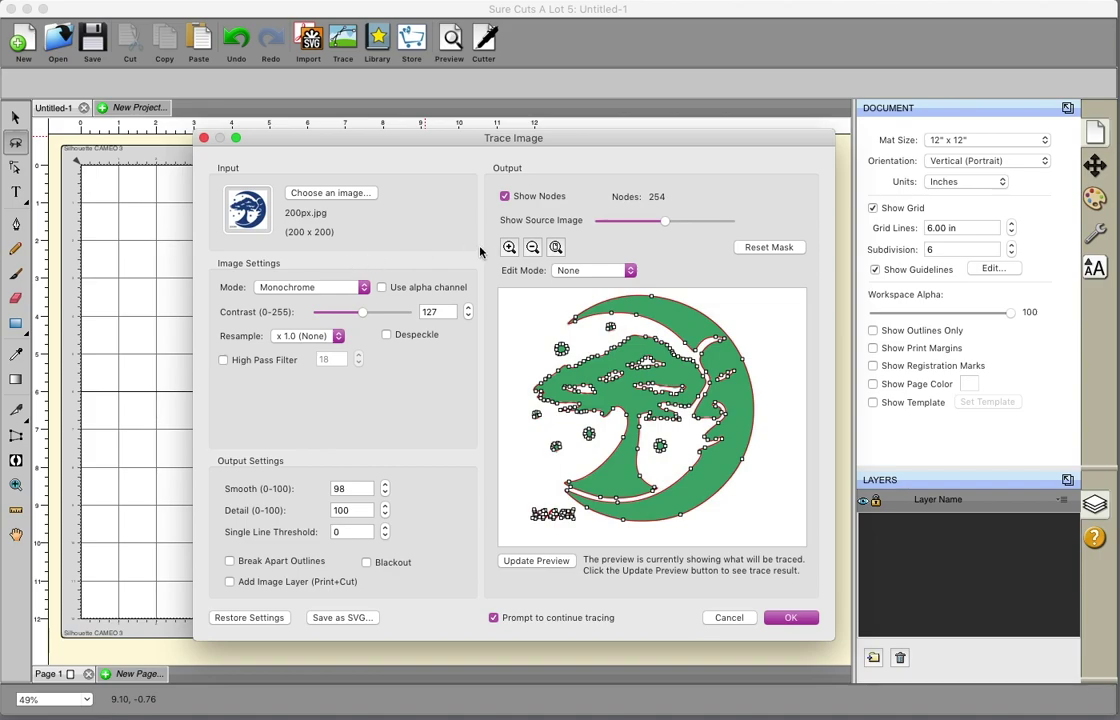
- Set the trace's Smooth value to 0 and update the preview of the 200px.jpg tracing
{"action": "left_click", "coordinate": [509, 247]}
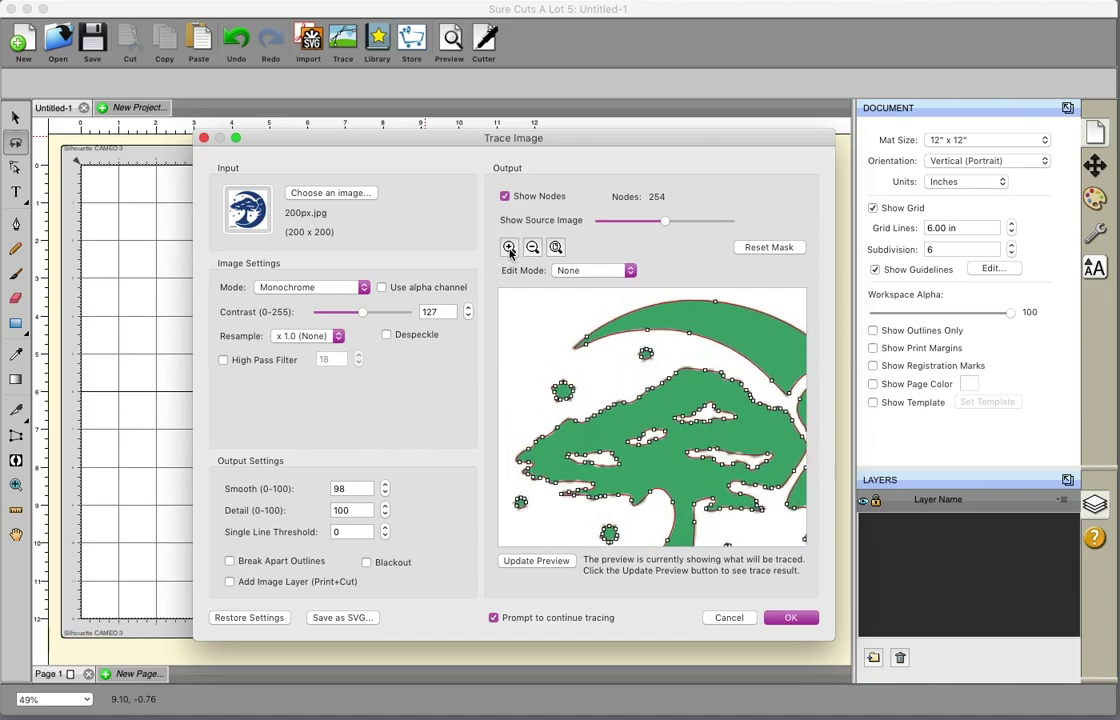
{"action": "left_click", "coordinate": [509, 247]}
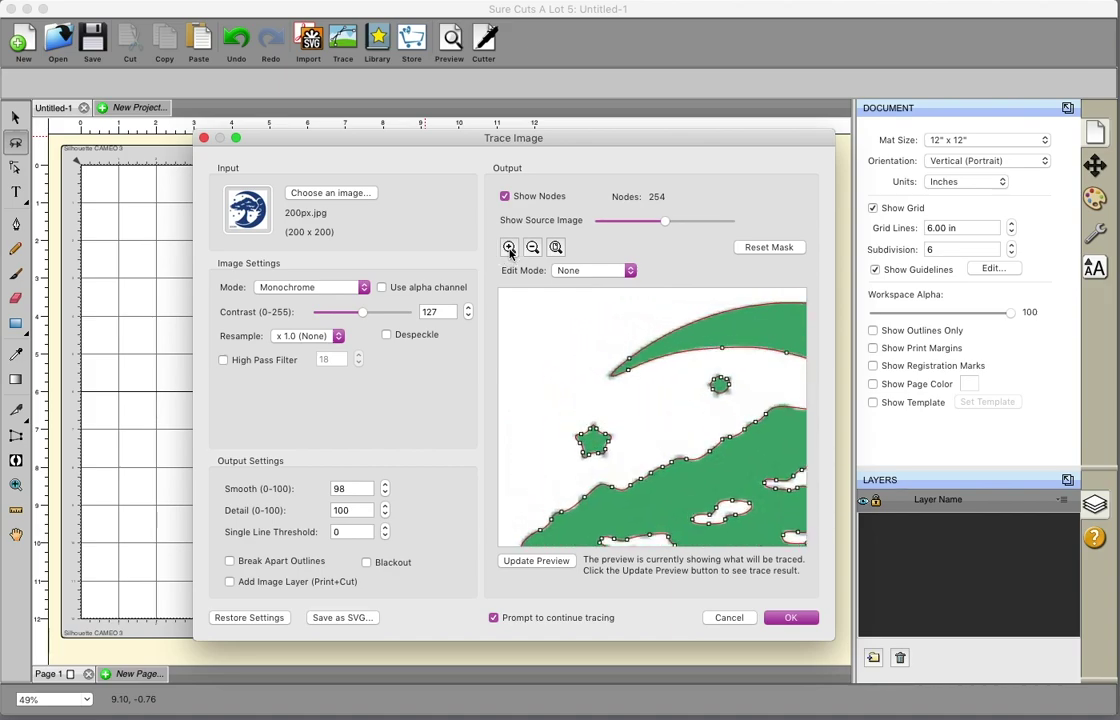
{"action": "scroll", "coordinate": [647, 375], "scroll_direction": "down", "scroll_amount": 3}
{"action": "scroll", "coordinate": [647, 375], "scroll_direction": "left", "scroll_amount": 3}
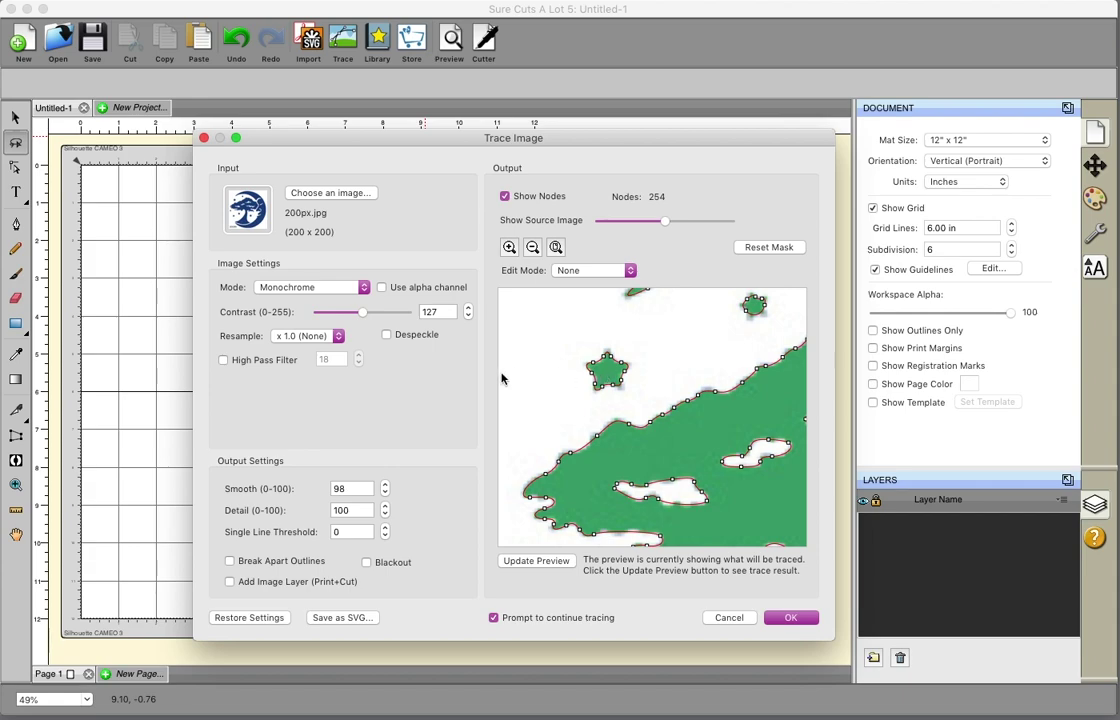
{"action": "double_click", "coordinate": [332, 488]}
{"action": "type", "text": "0"}
{"action": "left_click", "coordinate": [522, 561]}
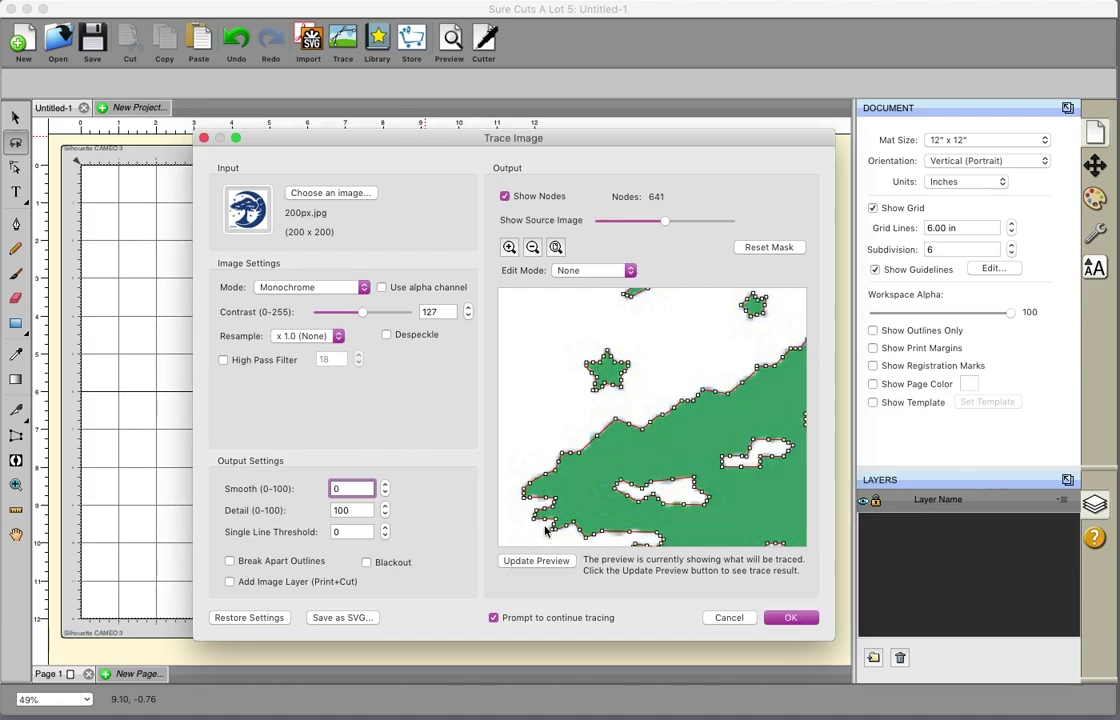
{"action": "left_click", "coordinate": [509, 247]}
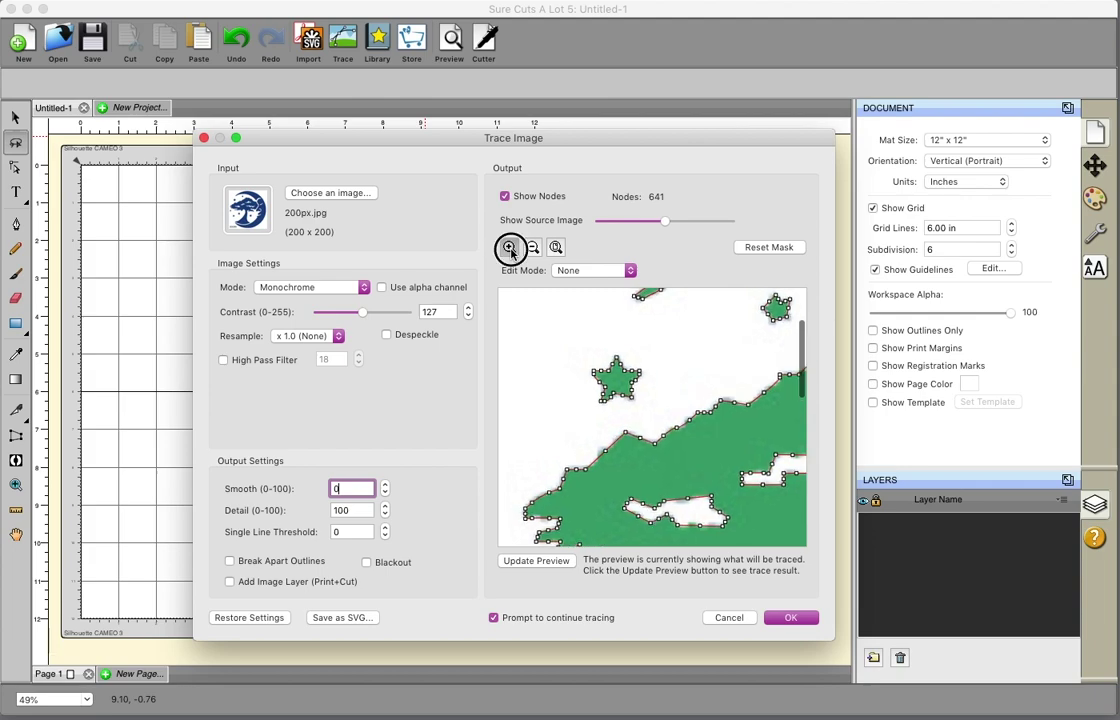
- Set the trace's Smooth value to 98 and update the preview of the 200px.jpg tracing
{"action": "left_click", "coordinate": [510, 249]}
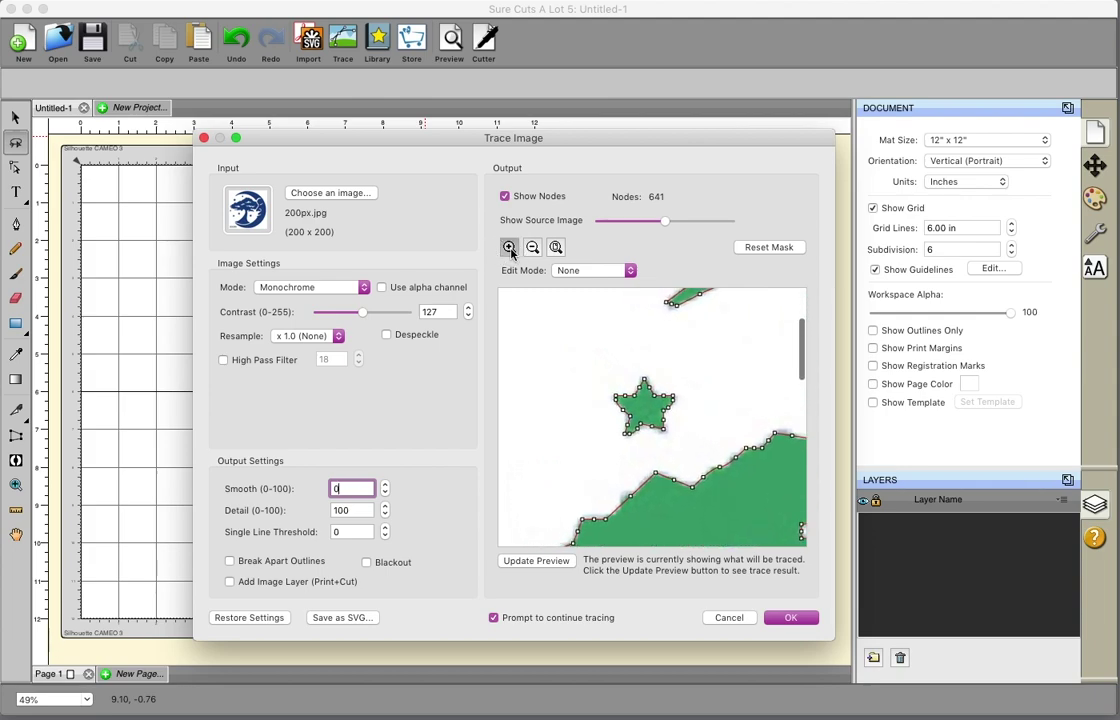
{"action": "scroll", "coordinate": [698, 382], "scroll_direction": "down", "scroll_amount": 3}
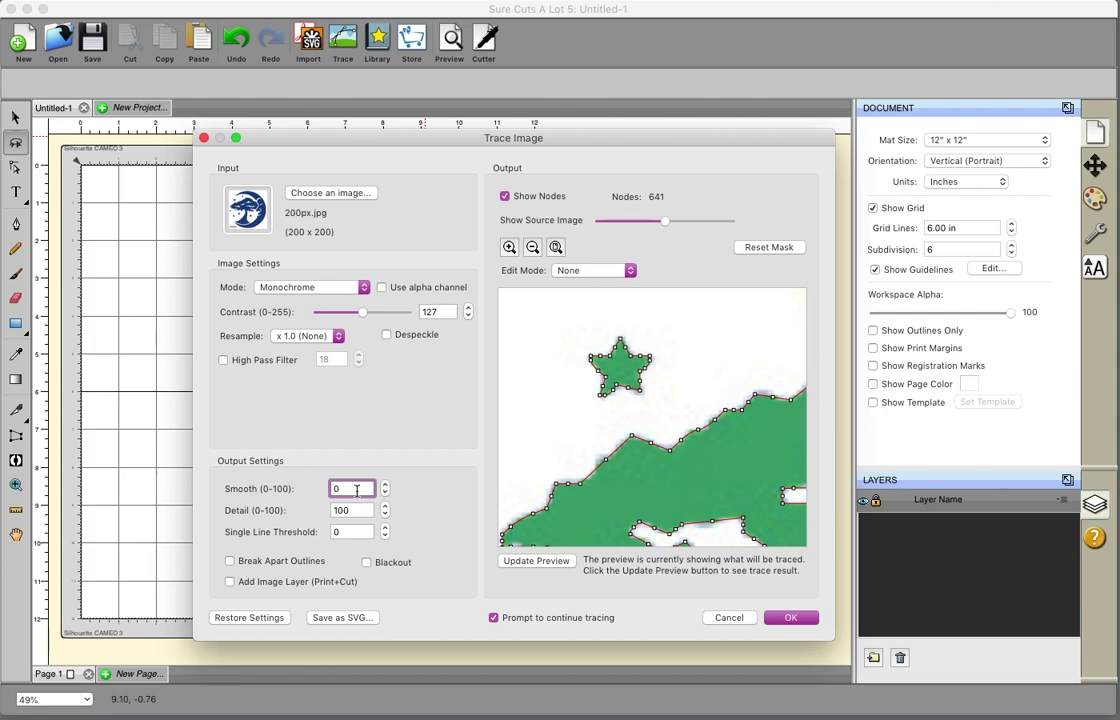
{"action": "type", "text": "98"}
{"action": "left_click", "coordinate": [537, 561]}
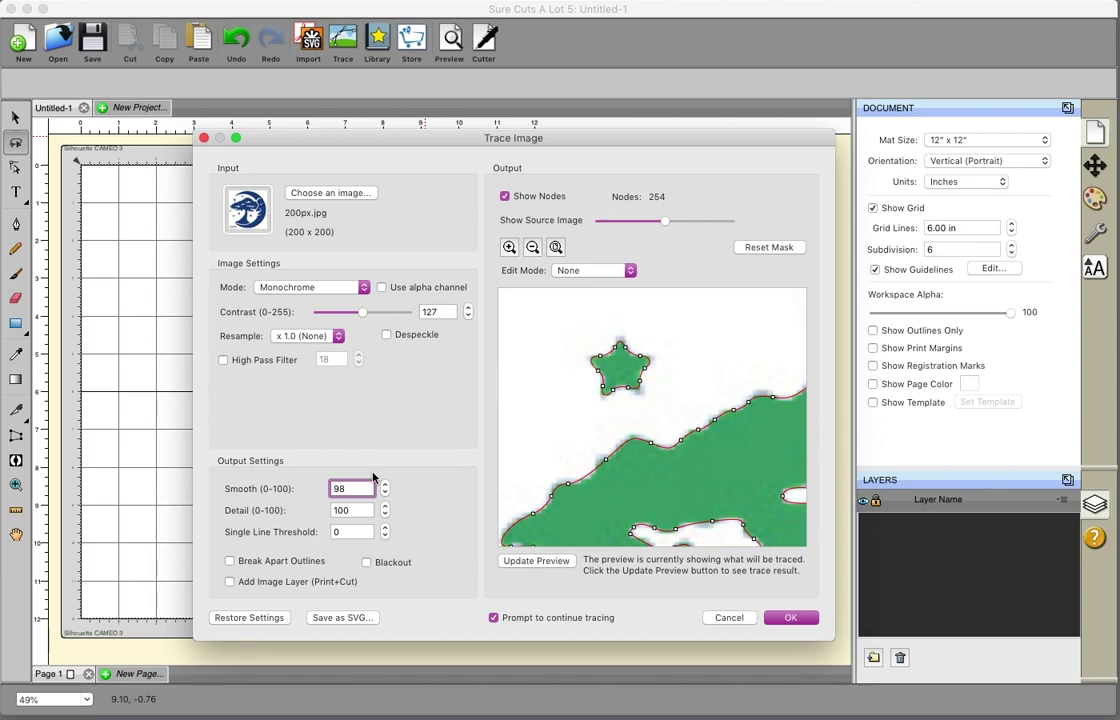
- Resample the source image at x 2.0 and update the trace preview
{"action": "left_click", "coordinate": [325, 340]}
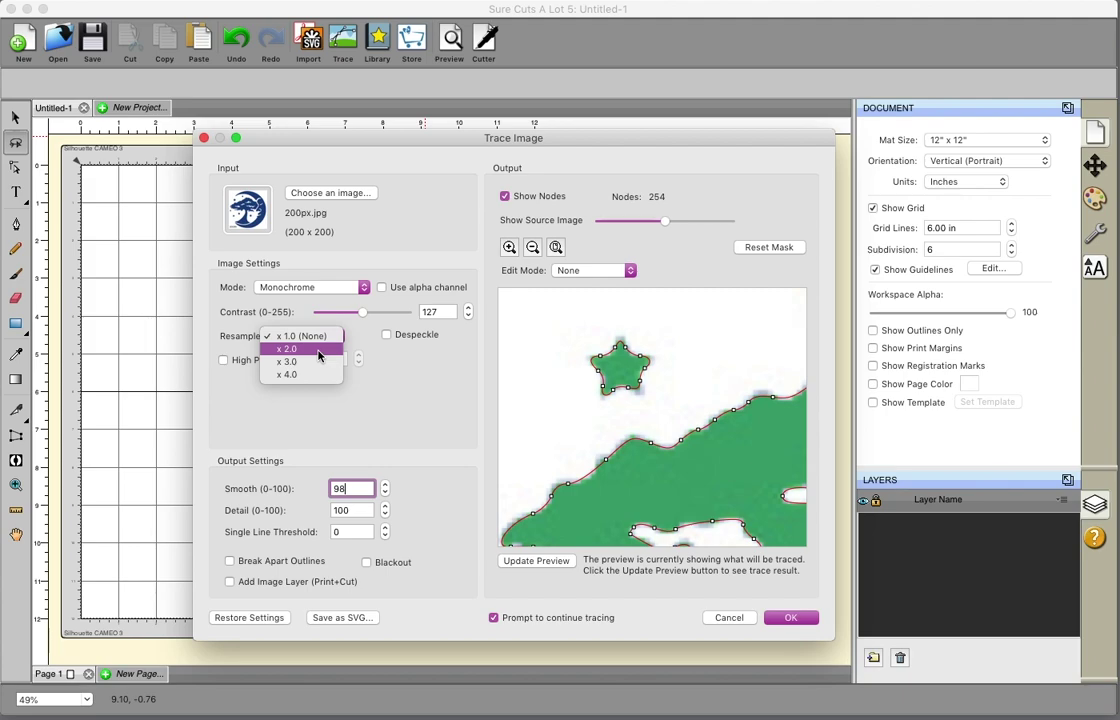
{"action": "left_click", "coordinate": [318, 350]}
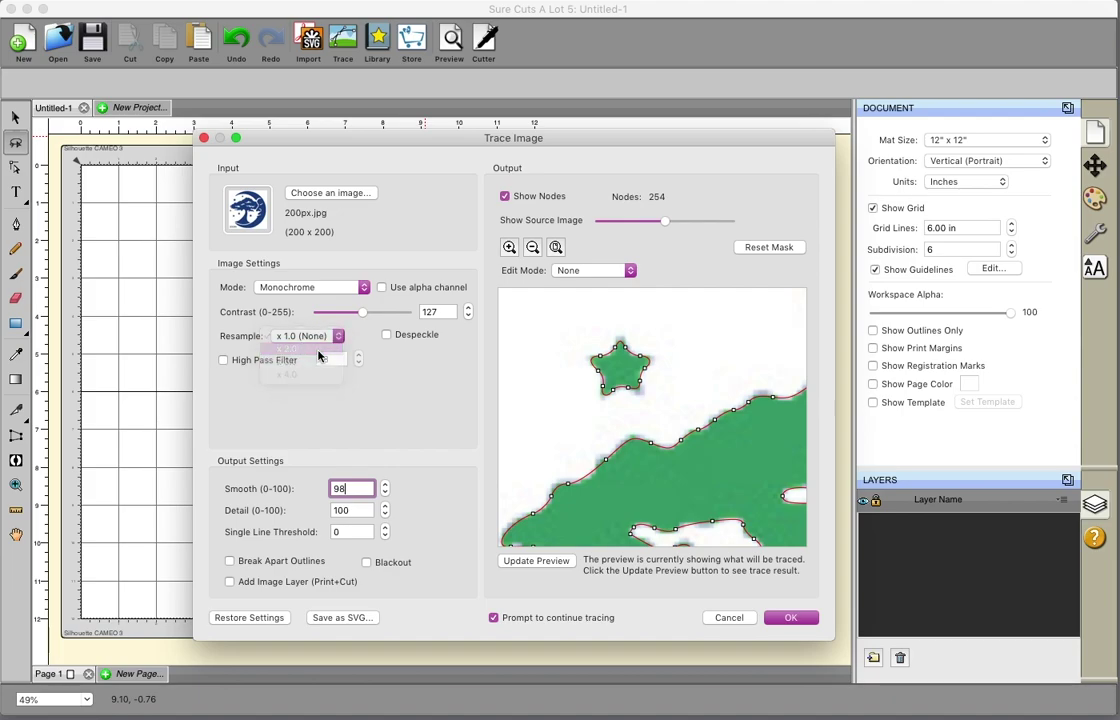
{"action": "left_click", "coordinate": [533, 566]}
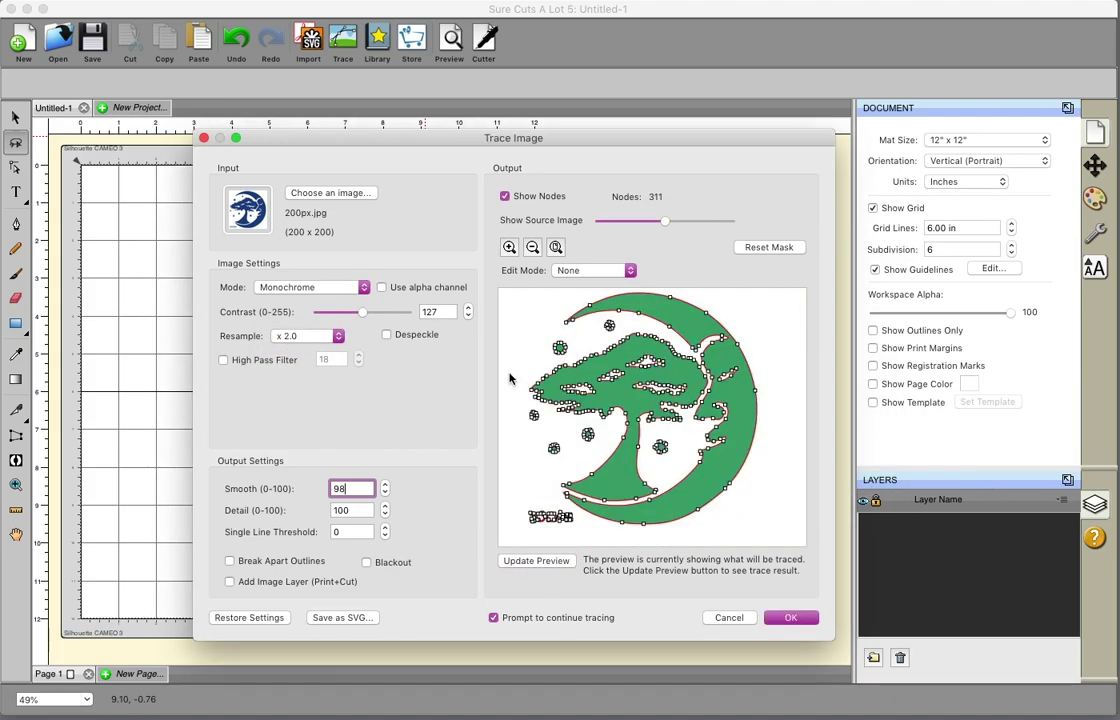
- Examine the star and tree outlines up close in the resampled tracing's preview
{"action": "left_click", "coordinate": [510, 248]}
{"action": "left_click", "coordinate": [509, 248]}
{"action": "left_click", "coordinate": [509, 248]}
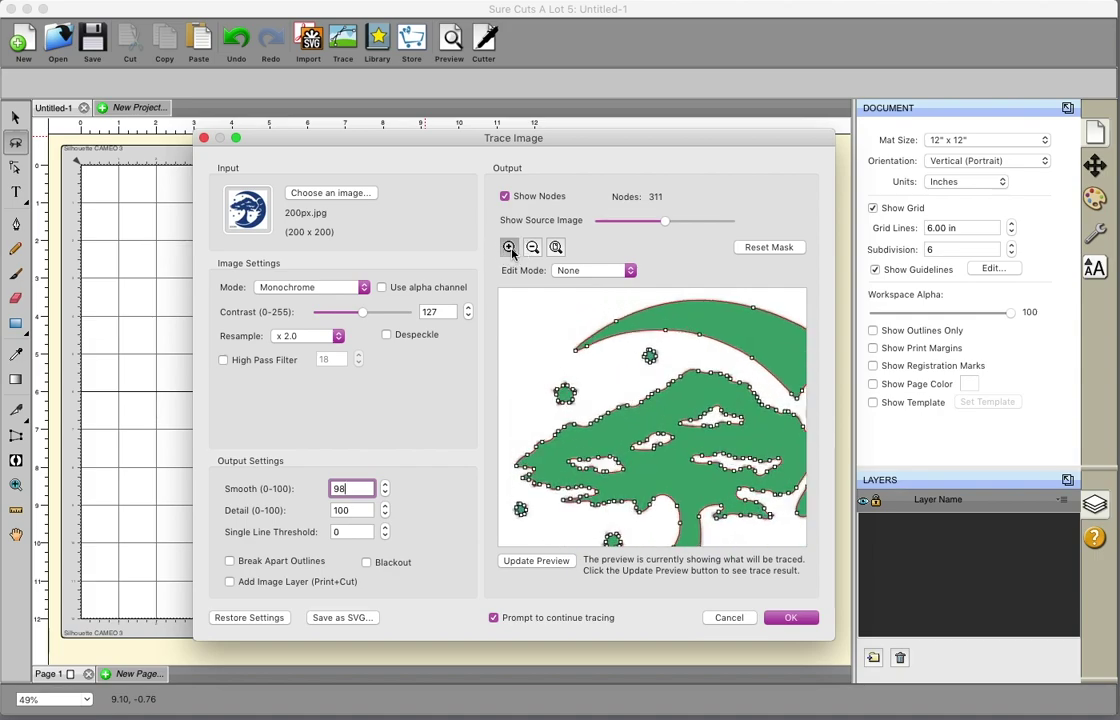
{"action": "left_click", "coordinate": [509, 248]}
{"action": "left_click", "coordinate": [509, 248]}
{"action": "left_click", "coordinate": [509, 248]}
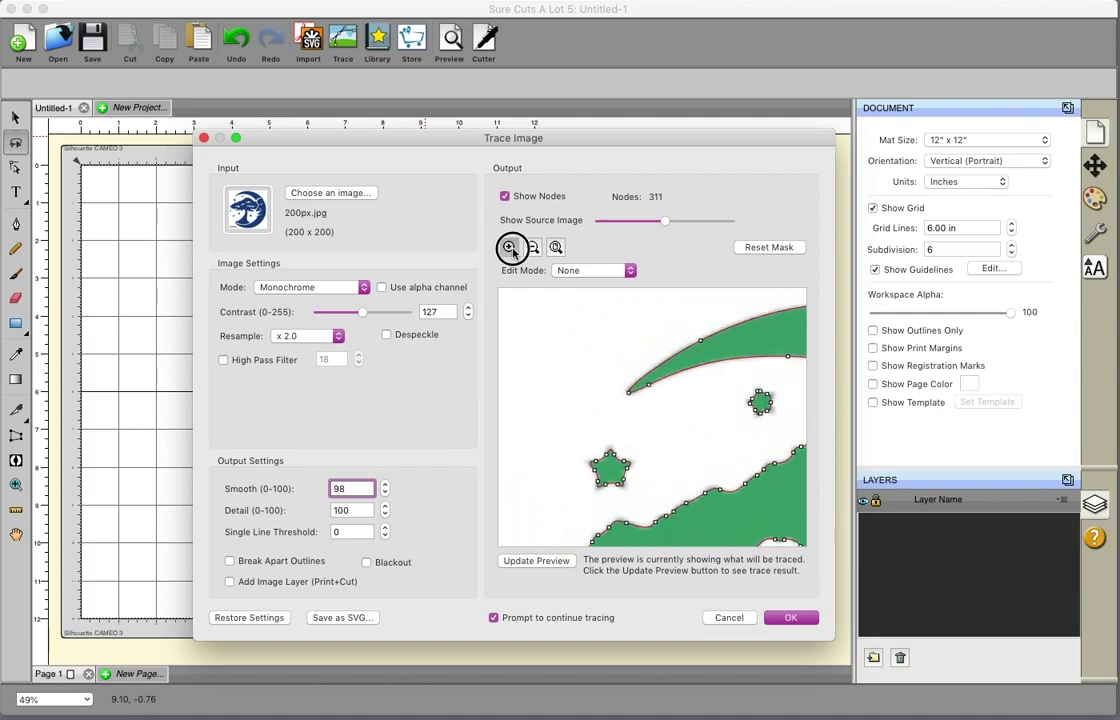
{"action": "scroll", "coordinate": [622, 398], "scroll_direction": "down", "scroll_amount": 2}
{"action": "scroll", "coordinate": [622, 398], "scroll_direction": "down", "scroll_amount": 3}
{"action": "scroll", "coordinate": [622, 398], "scroll_direction": "right", "scroll_amount": 1}
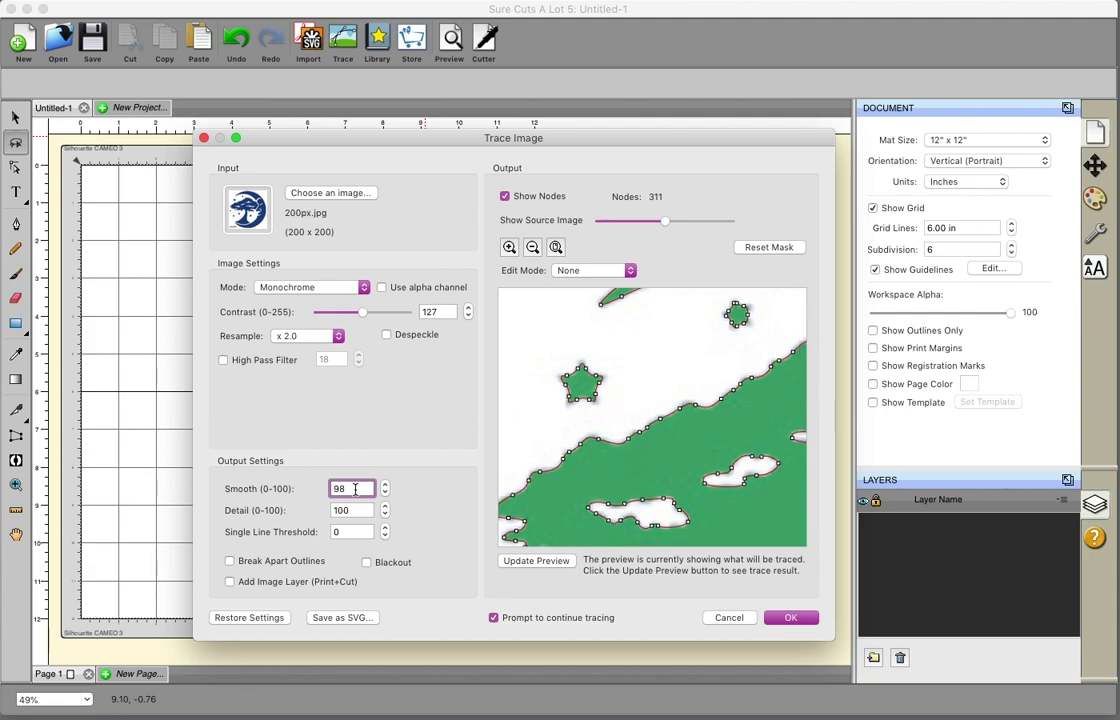
- Set the Smooth value to 30 and update the preview of the resampled tracing
{"action": "type", "text": "30"}
{"action": "left_click", "coordinate": [543, 562]}
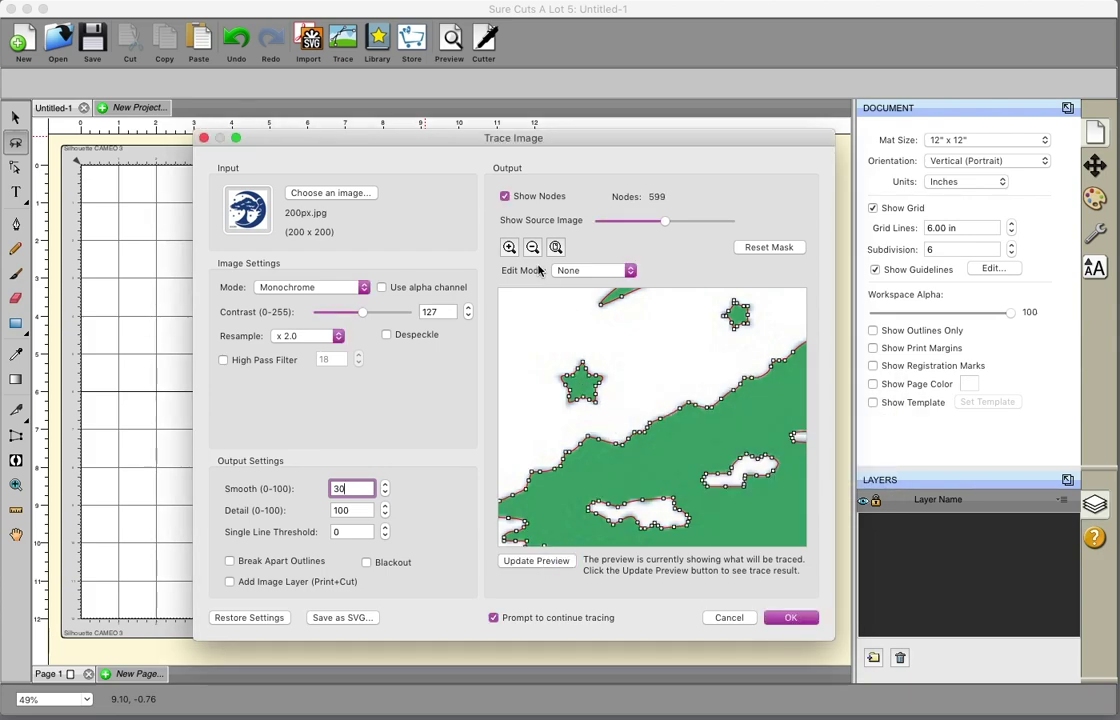
{"action": "left_click", "coordinate": [508, 248]}
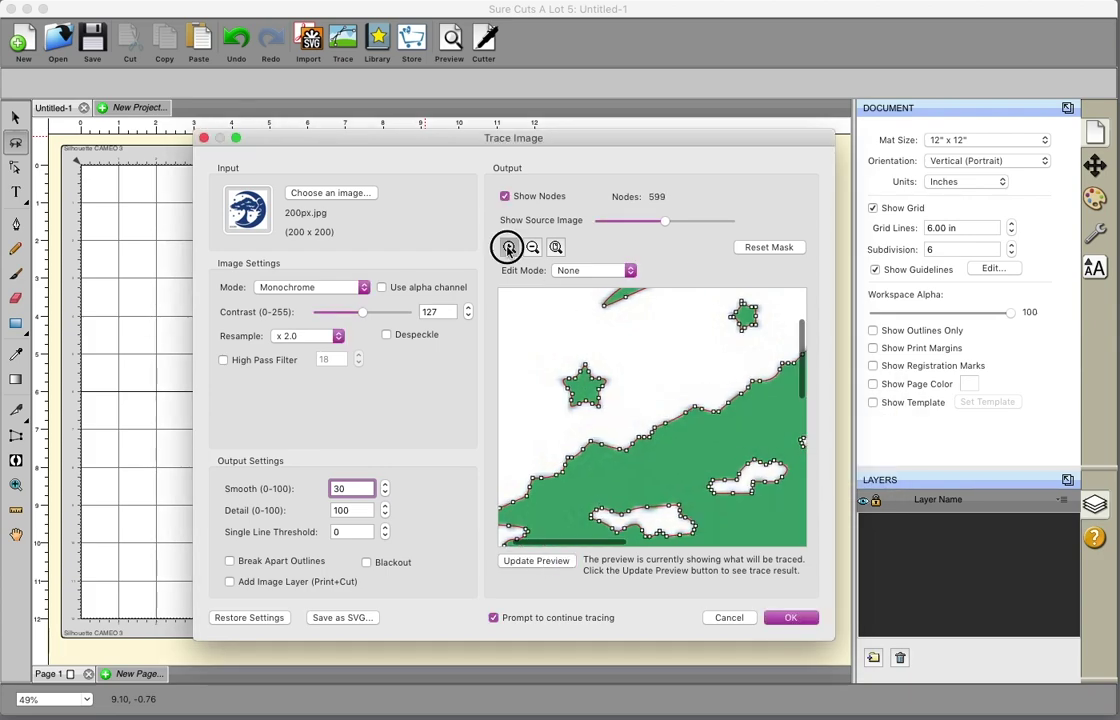
- Set the Smooth value to 0 and update the preview of the resampled tracing
{"action": "left_click", "coordinate": [358, 488]}
{"action": "type", "text": "0"}
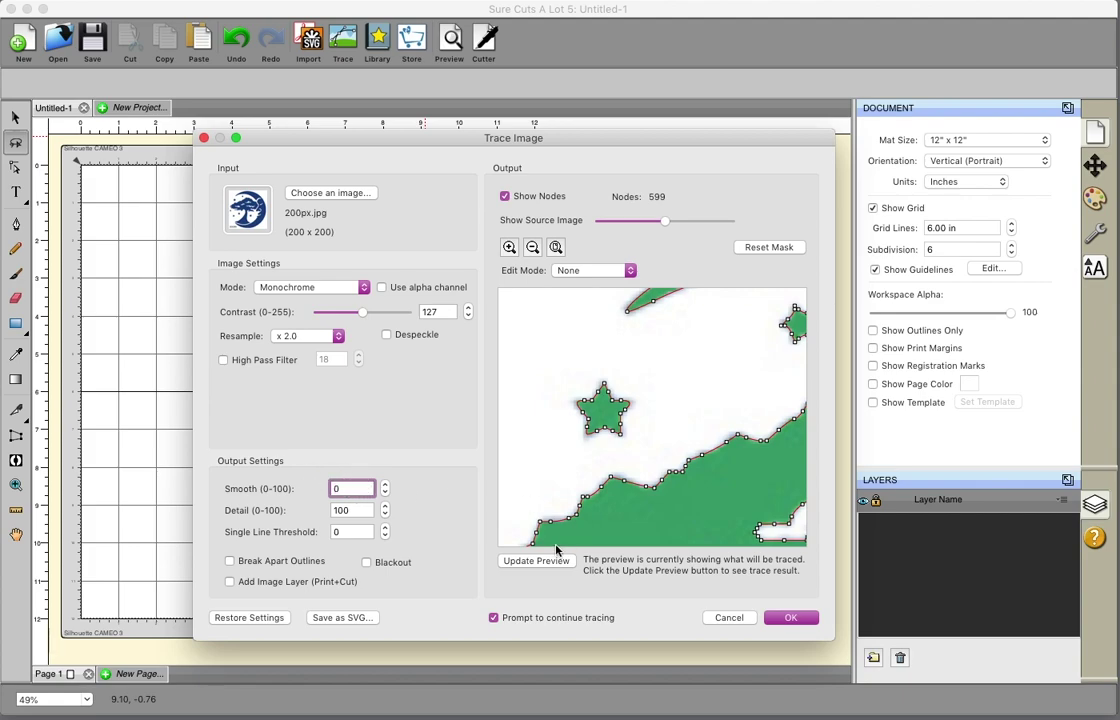
{"action": "left_click", "coordinate": [537, 562]}
- Try the Color Layers mode for the trace and switch the image mode to Single Color
{"action": "left_click", "coordinate": [326, 288]}
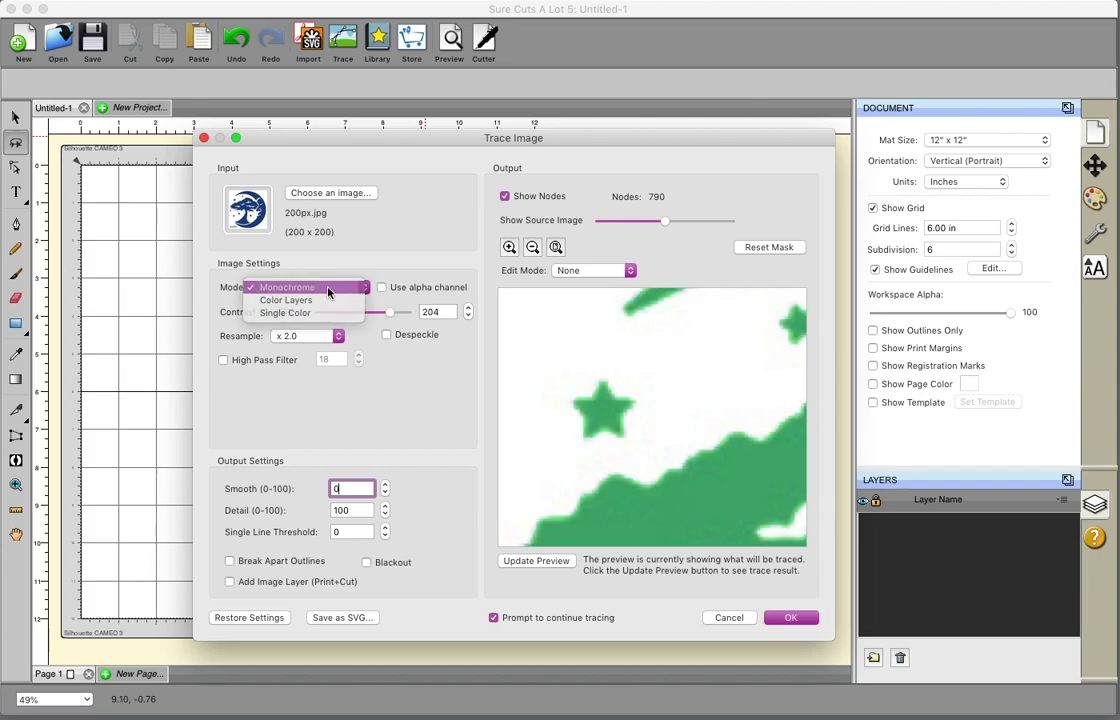
{"action": "left_click", "coordinate": [328, 289]}
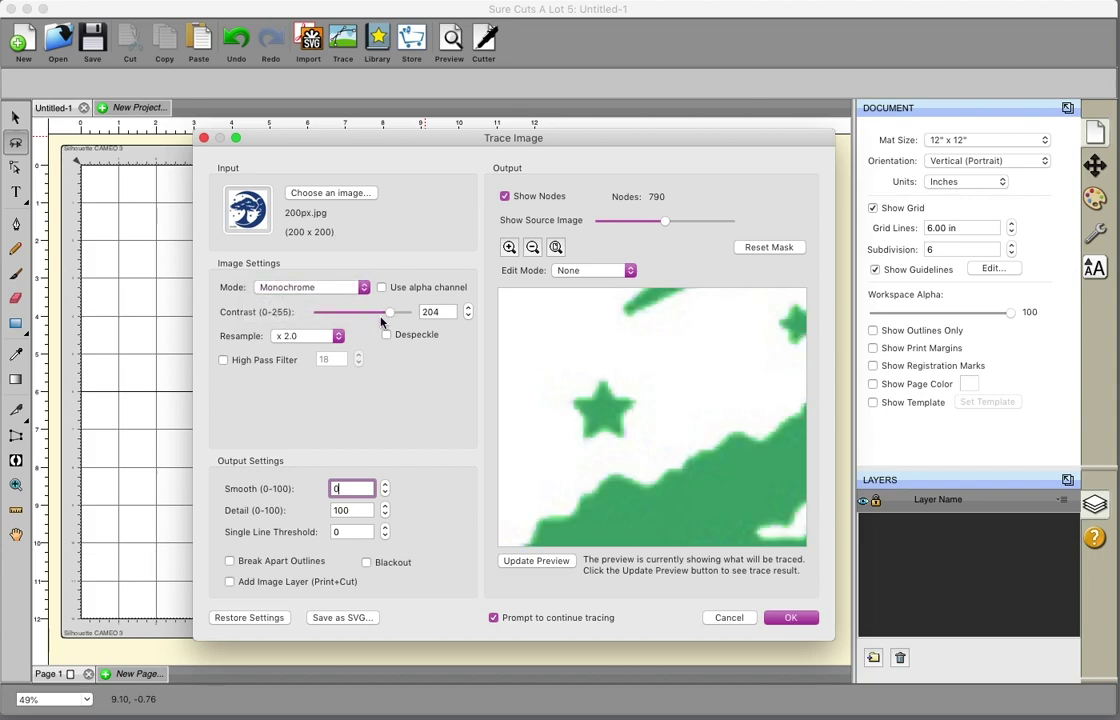
{"action": "left_click", "coordinate": [325, 288]}
{"action": "left_click", "coordinate": [320, 303]}
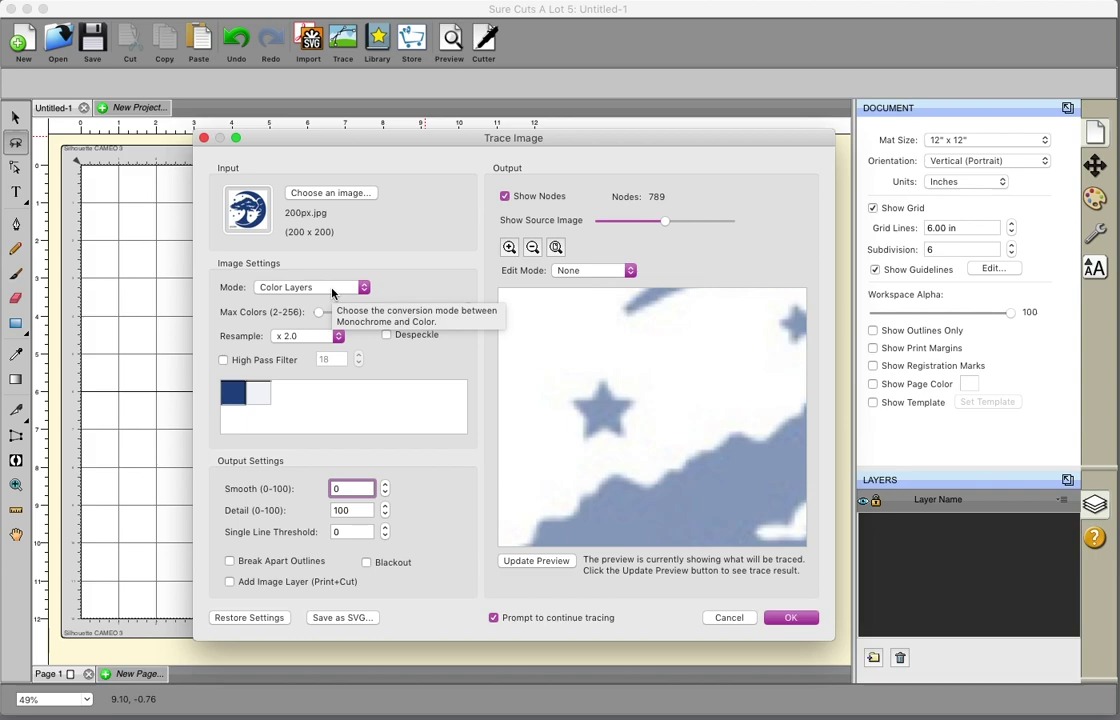
{"action": "left_click", "coordinate": [330, 289]}
{"action": "left_click", "coordinate": [323, 301]}
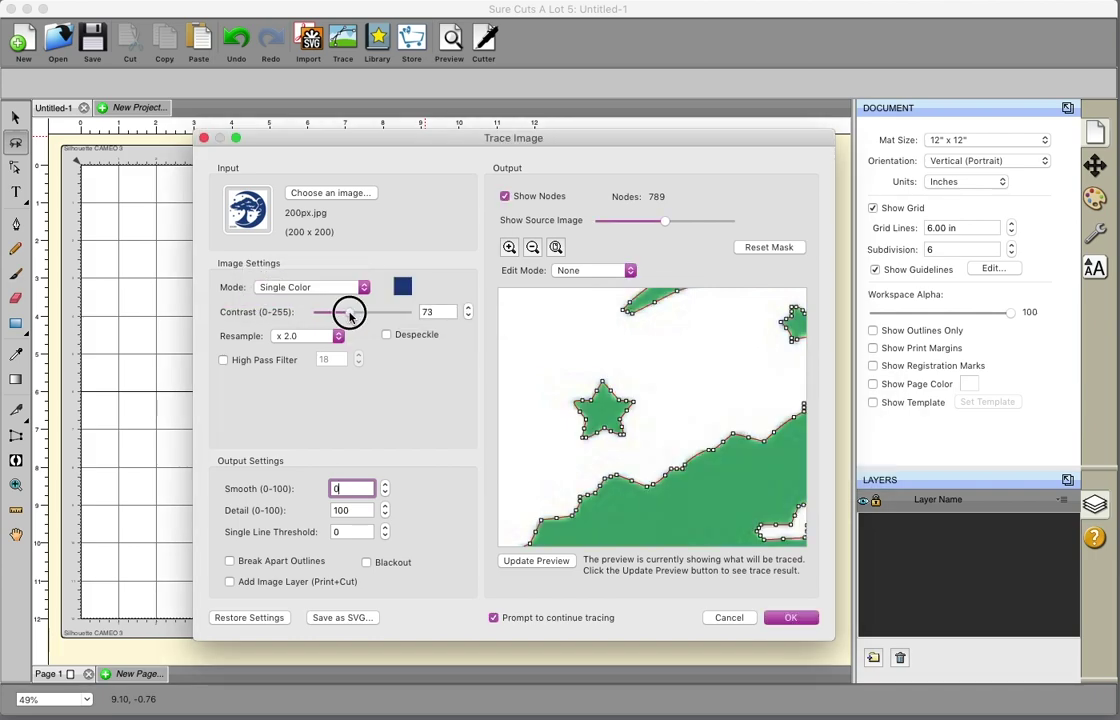
- Adjust the trace's contrast to 78 and to 50, updating the preview after each change
{"action": "mouse_move", "coordinate": [349, 316]}
{"action": "left_mouse_down"}
{"action": "mouse_move", "coordinate": [365, 316]}
{"action": "mouse_move", "coordinate": [347, 316]}
{"action": "left_mouse_up"}
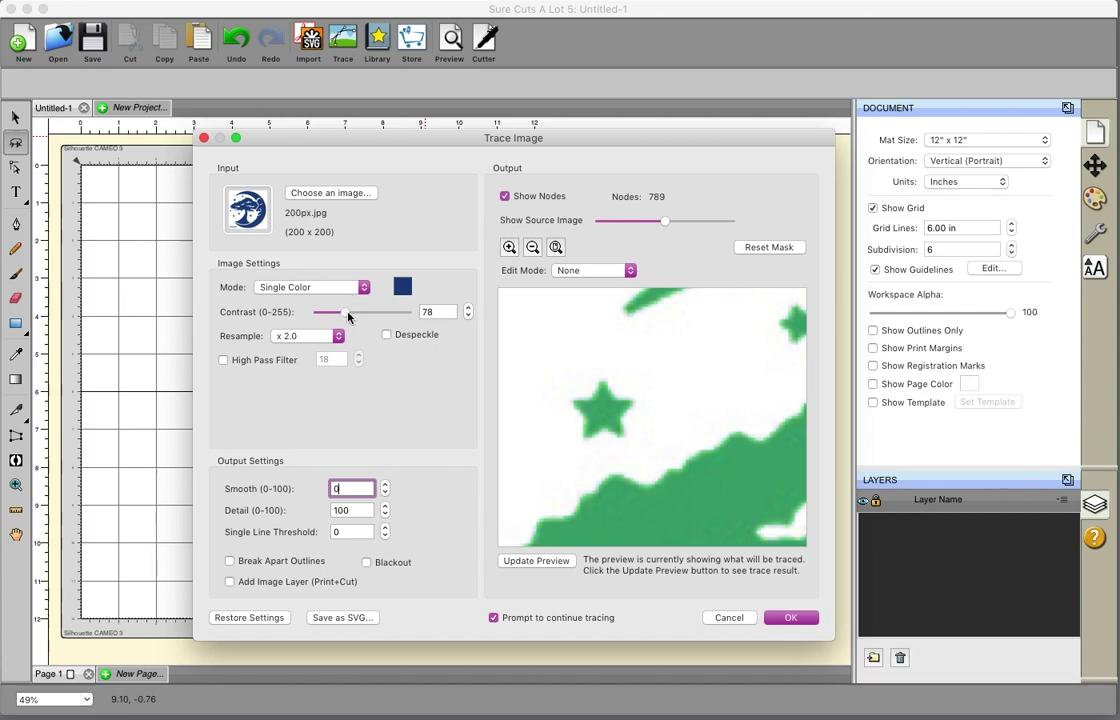
{"action": "left_click", "coordinate": [540, 560]}
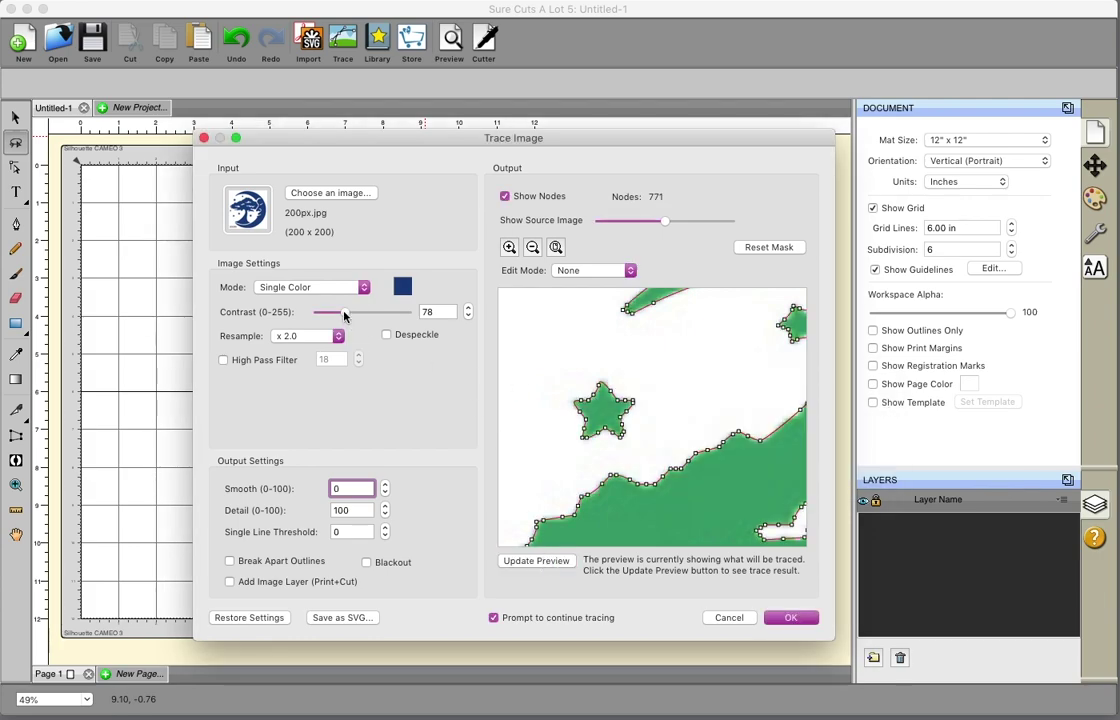
{"action": "left_click_drag", "start_coordinate": [344, 316], "coordinate": [335, 316]}
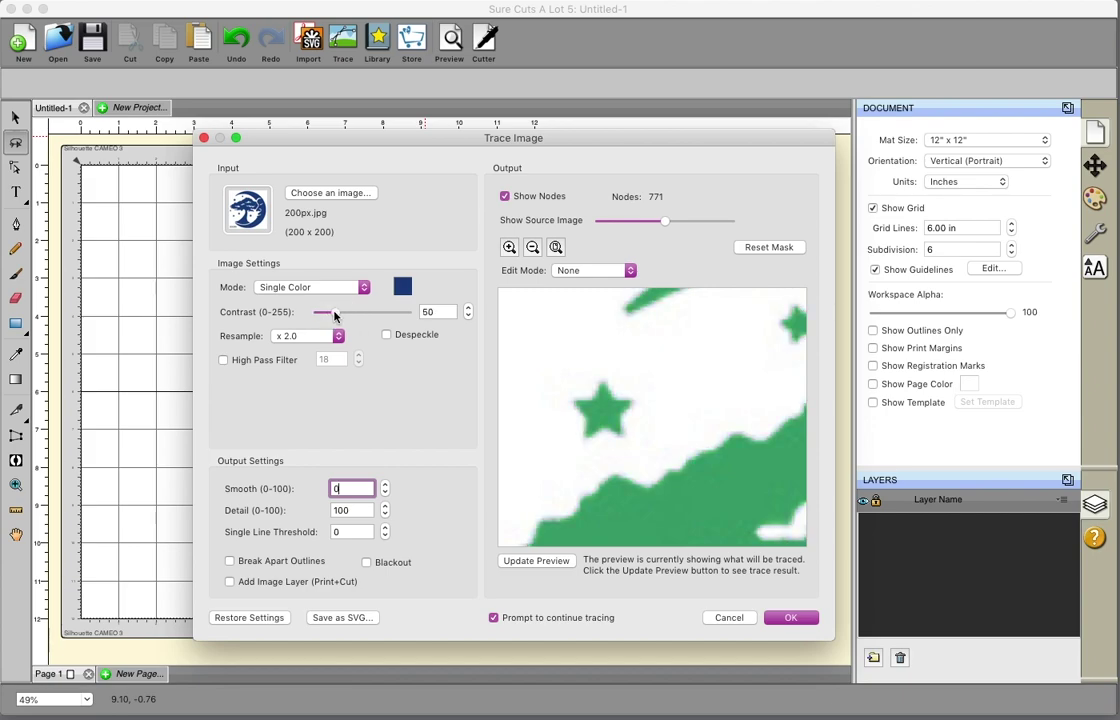
{"action": "left_click", "coordinate": [547, 563]}
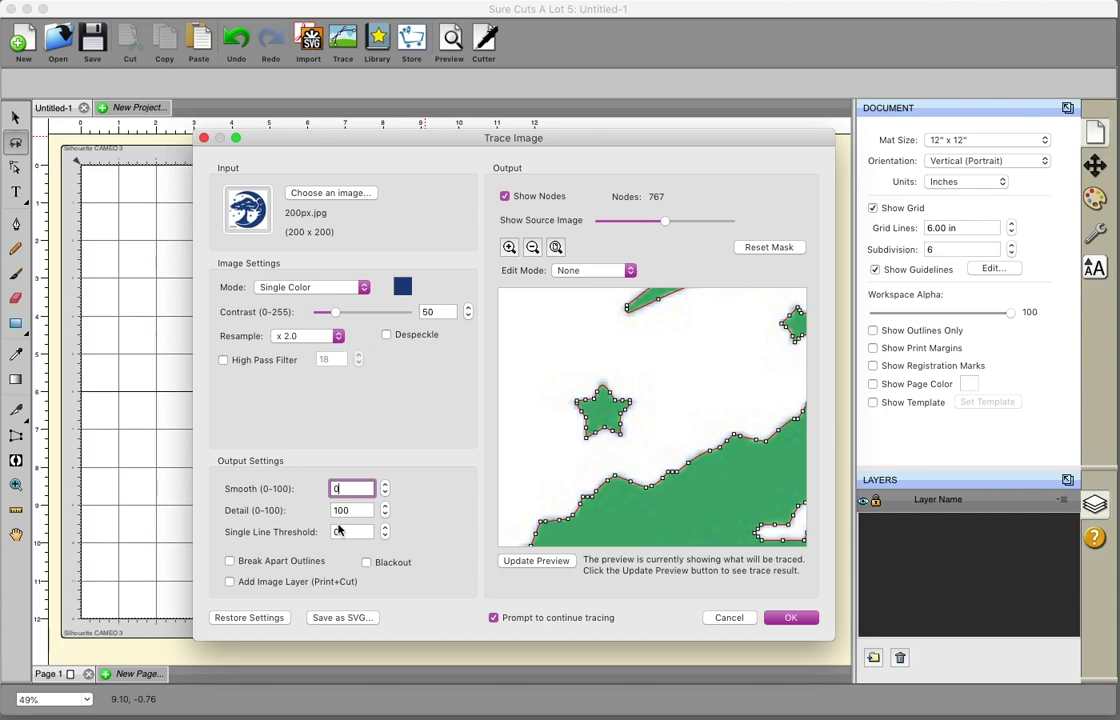
- Set the Smooth value to 75 and update the preview of the single-color tracing
{"action": "double_click", "coordinate": [345, 488]}
{"action": "type", "text": "75"}
{"action": "left_click", "coordinate": [530, 561]}
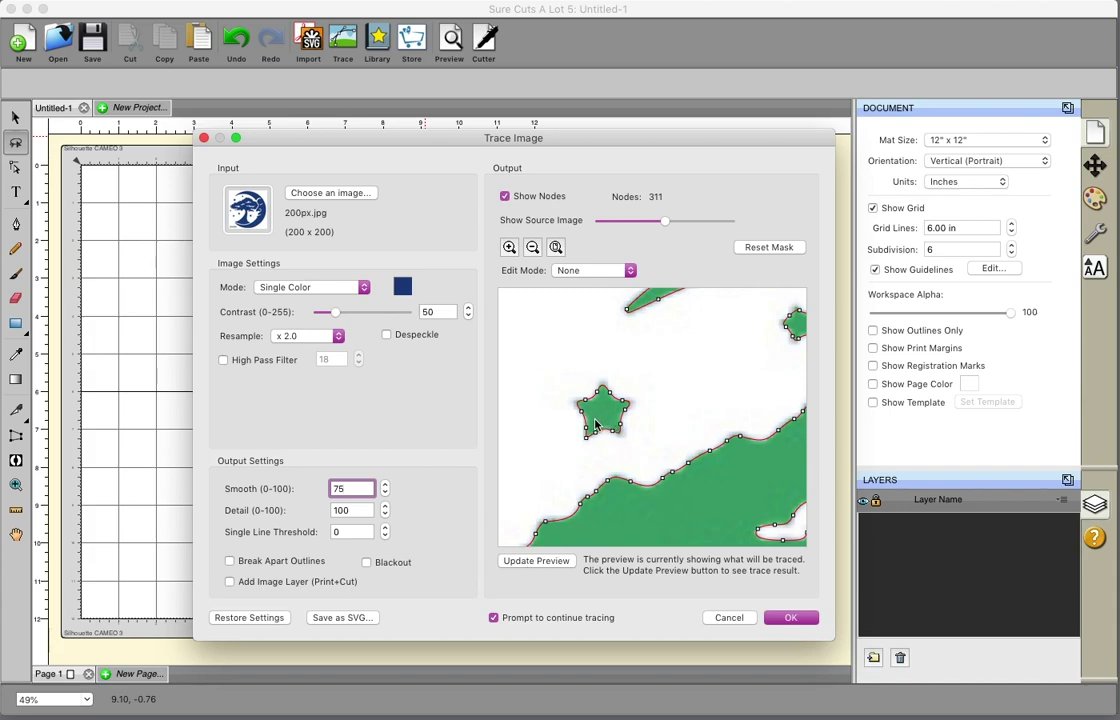
- Load 800px.jpg from the Desktop as the image to trace and examine the outline of its upper-left star
{"action": "left_click", "coordinate": [320, 194]}
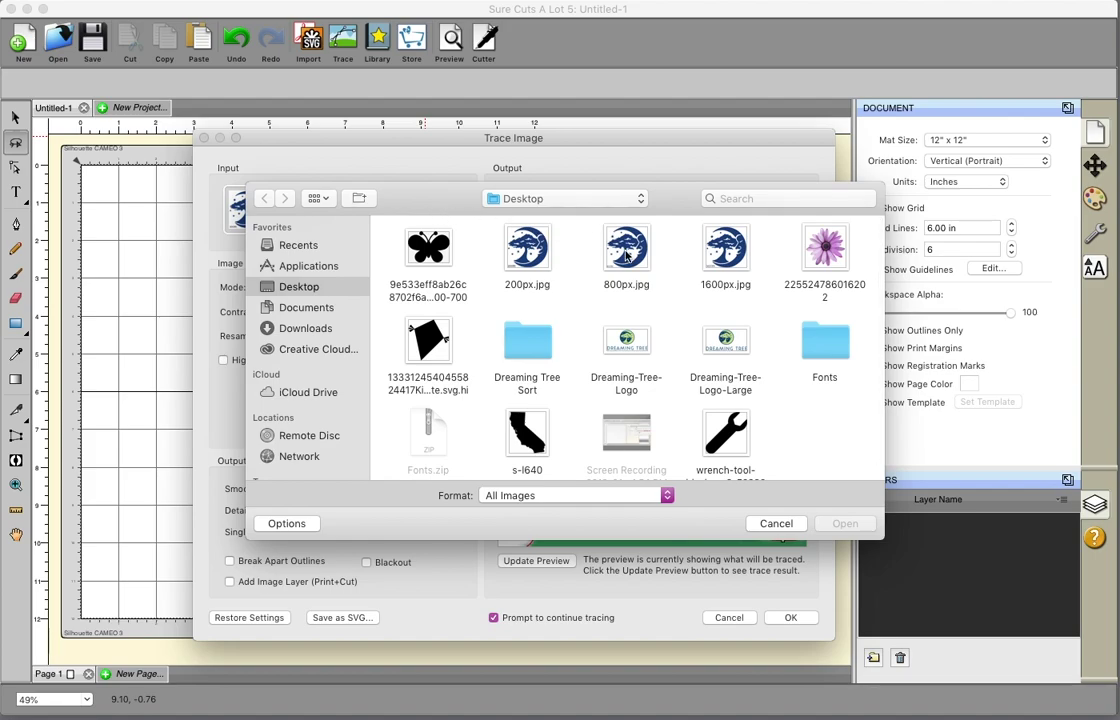
{"action": "double_click", "coordinate": [626, 256]}
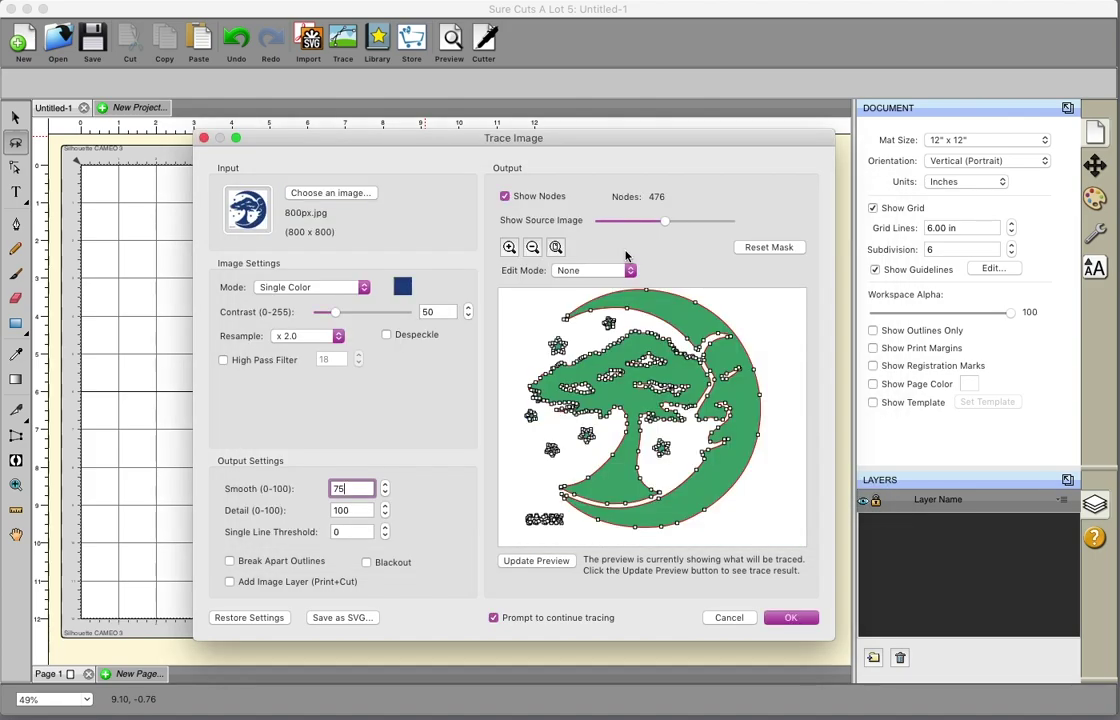
{"action": "left_click", "coordinate": [509, 248]}
{"action": "left_click", "coordinate": [509, 248]}
{"action": "left_click", "coordinate": [509, 248]}
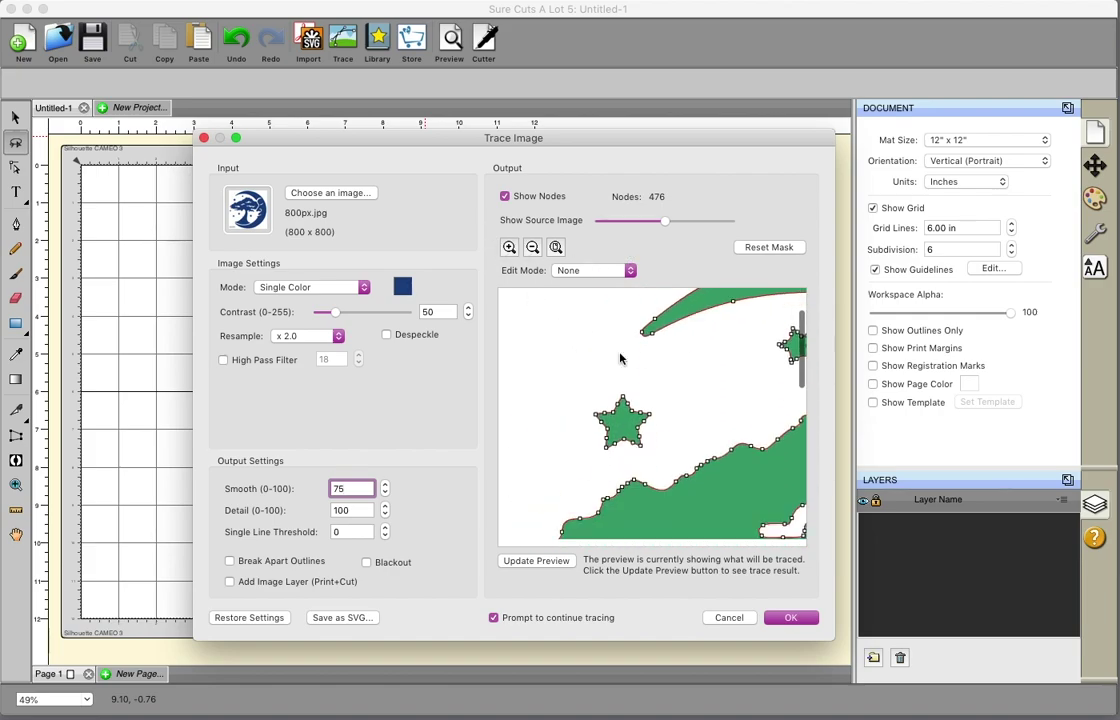
{"action": "scroll", "coordinate": [620, 358], "scroll_direction": "down", "scroll_amount": 3}
{"action": "left_click", "coordinate": [509, 248]}
{"action": "left_click", "coordinate": [509, 248]}
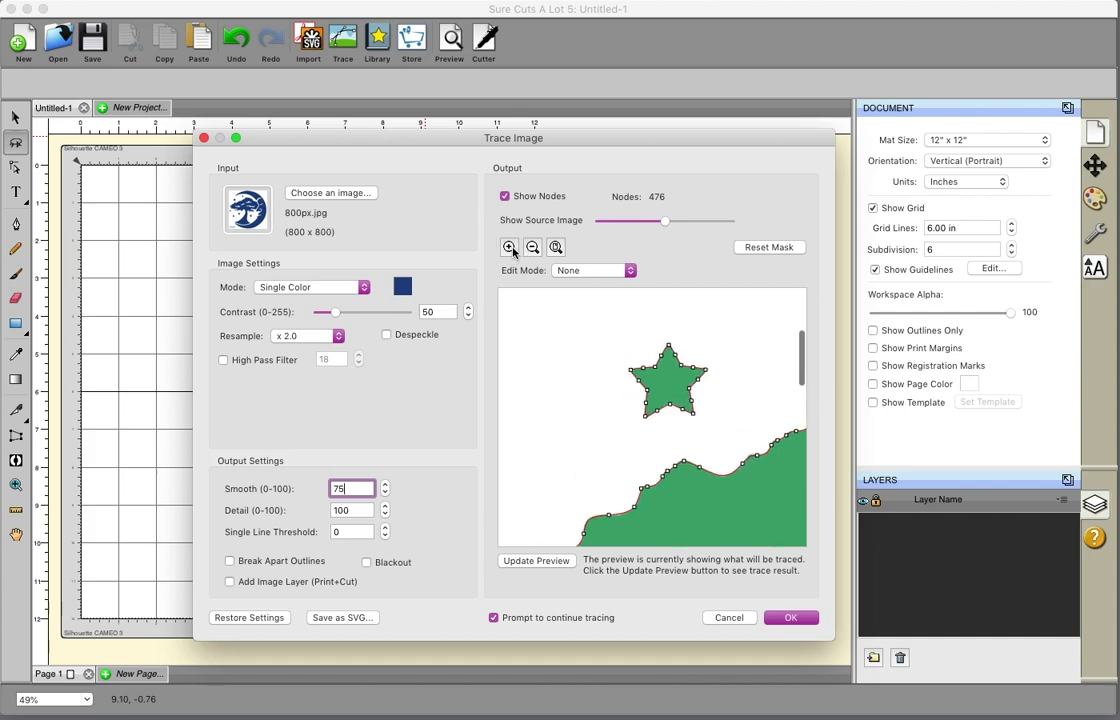
{"action": "left_click", "coordinate": [510, 249]}
{"action": "scroll", "coordinate": [640, 340], "scroll_direction": "right", "scroll_amount": 3}
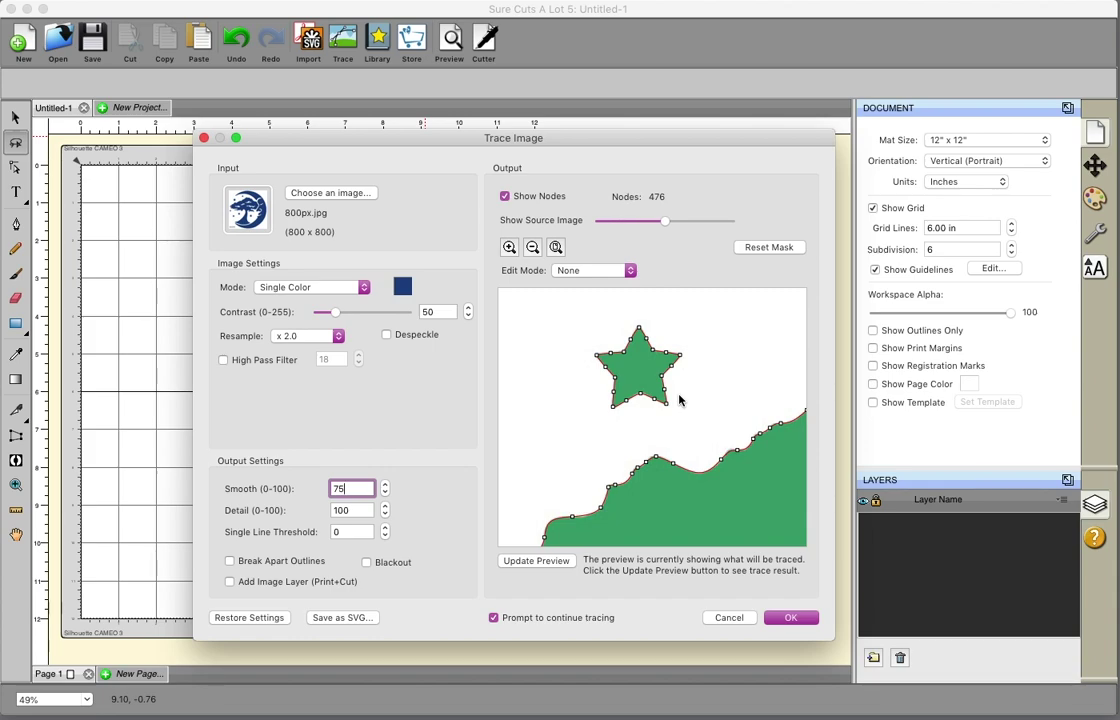
- Set the 800px.jpg tracing's contrast to 88 and its Smooth value to 0, and update the preview
{"action": "mouse_move", "coordinate": [335, 312]}
{"action": "left_mouse_down"}
{"action": "mouse_move", "coordinate": [380, 317]}
{"action": "mouse_move", "coordinate": [330, 315]}
{"action": "left_mouse_up"}
{"action": "mouse_move", "coordinate": [331, 315]}
{"action": "left_mouse_down"}
{"action": "mouse_move", "coordinate": [387, 318]}
{"action": "mouse_move", "coordinate": [310, 313]}
{"action": "mouse_move", "coordinate": [350, 318]}
{"action": "left_mouse_up"}
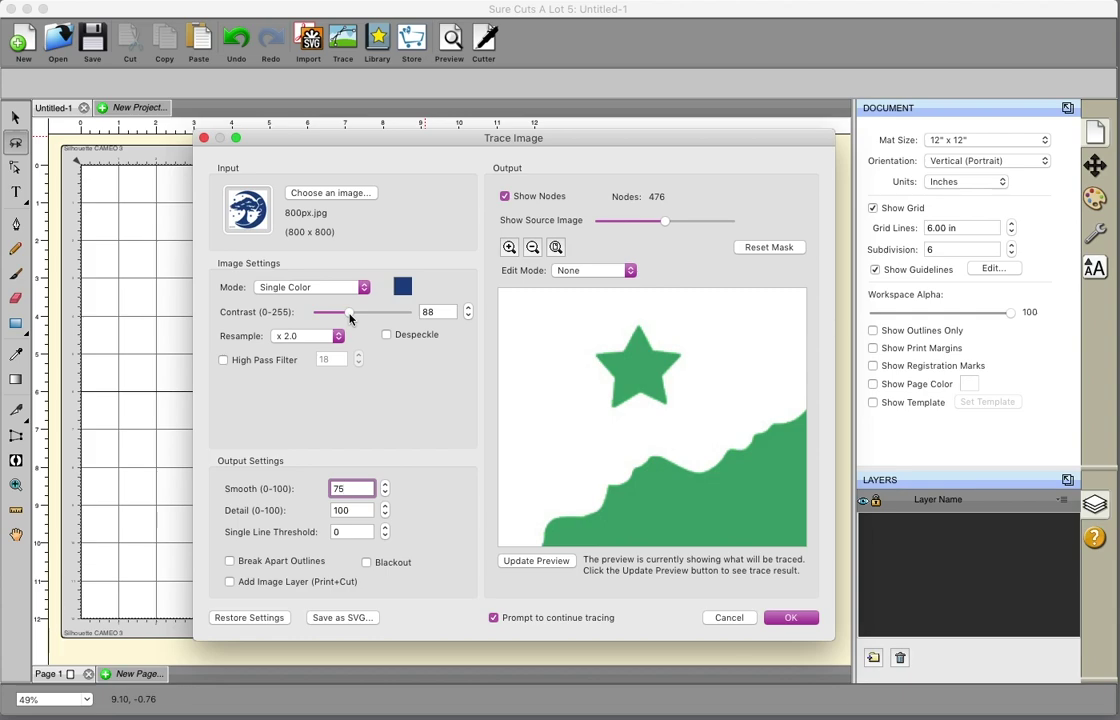
{"action": "left_click_drag", "start_coordinate": [346, 488], "coordinate": [318, 488]}
{"action": "type", "text": "0"}
{"action": "left_click", "coordinate": [545, 561]}
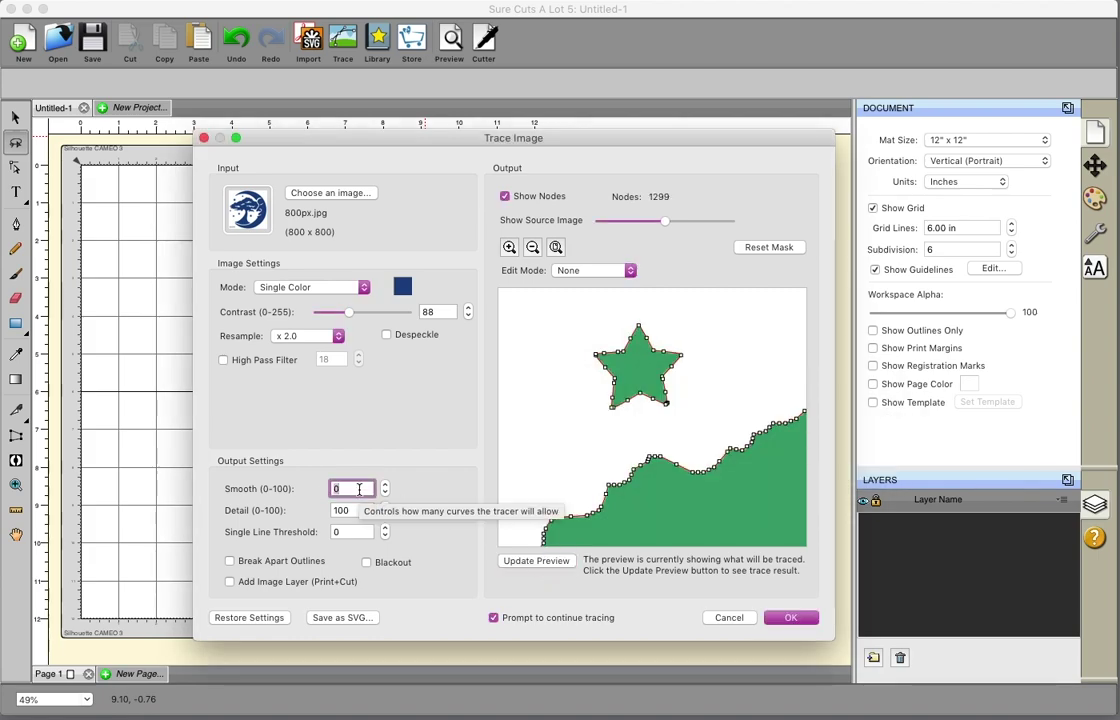
- Inspect the star's nodes up close, set the Smooth value to 98 and update the 800px.jpg preview
{"action": "left_click", "coordinate": [509, 248]}
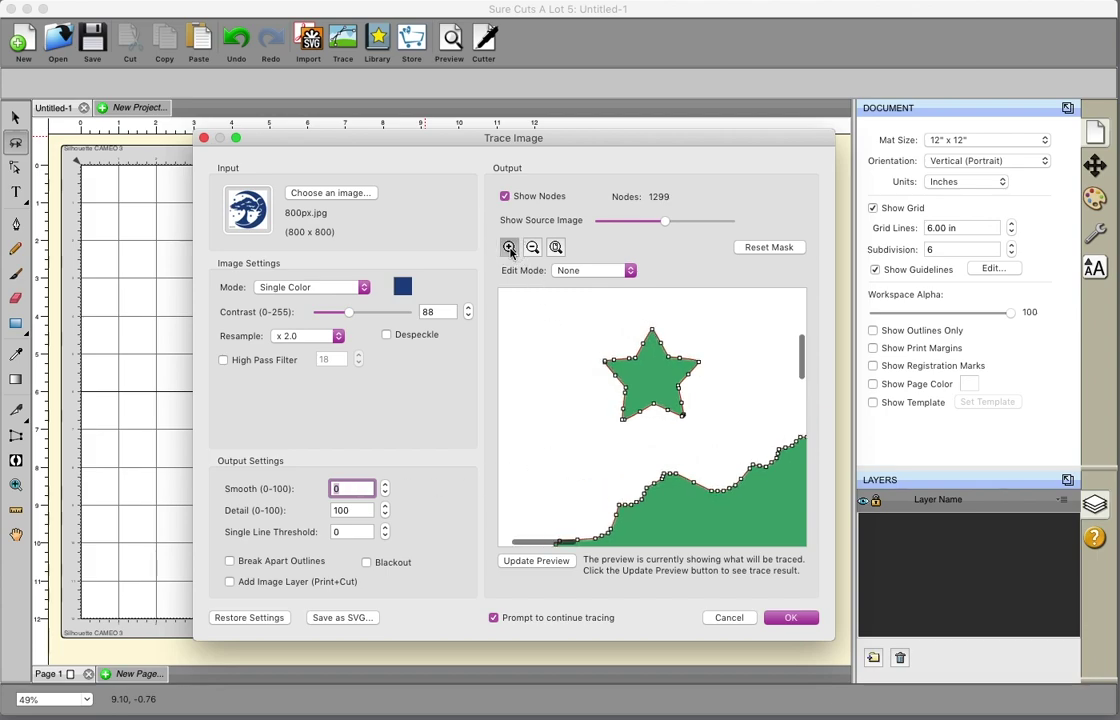
{"action": "left_click", "coordinate": [509, 248]}
{"action": "left_click", "coordinate": [509, 248]}
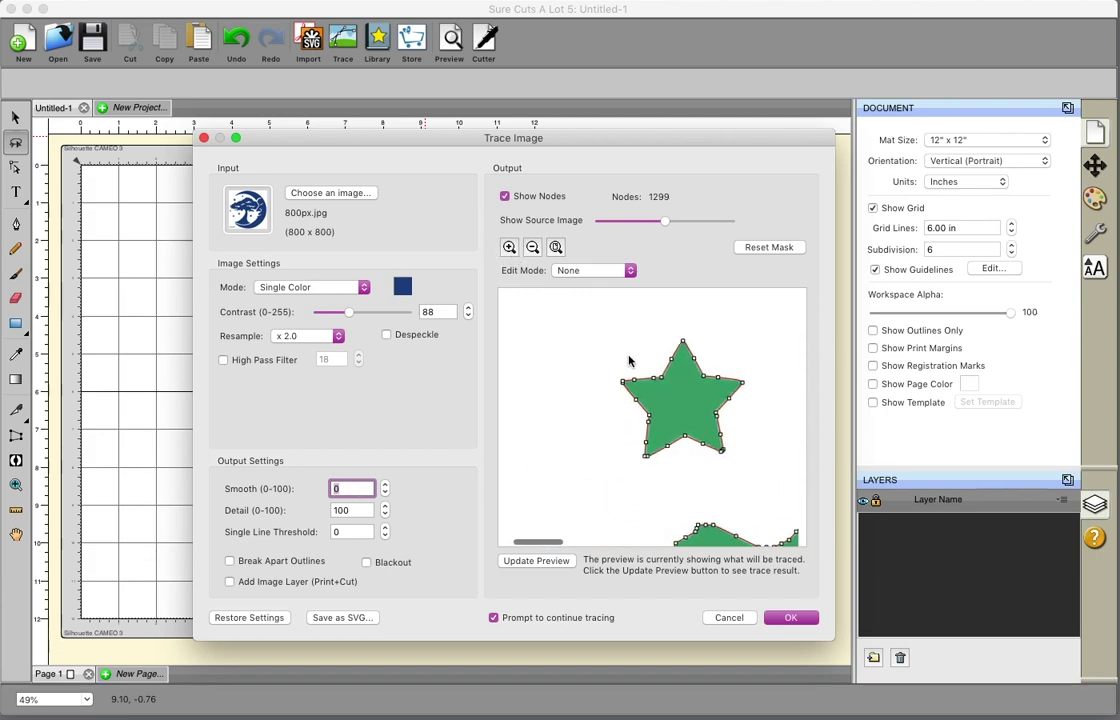
{"action": "scroll", "coordinate": [629, 360], "scroll_direction": "right", "scroll_amount": 2}
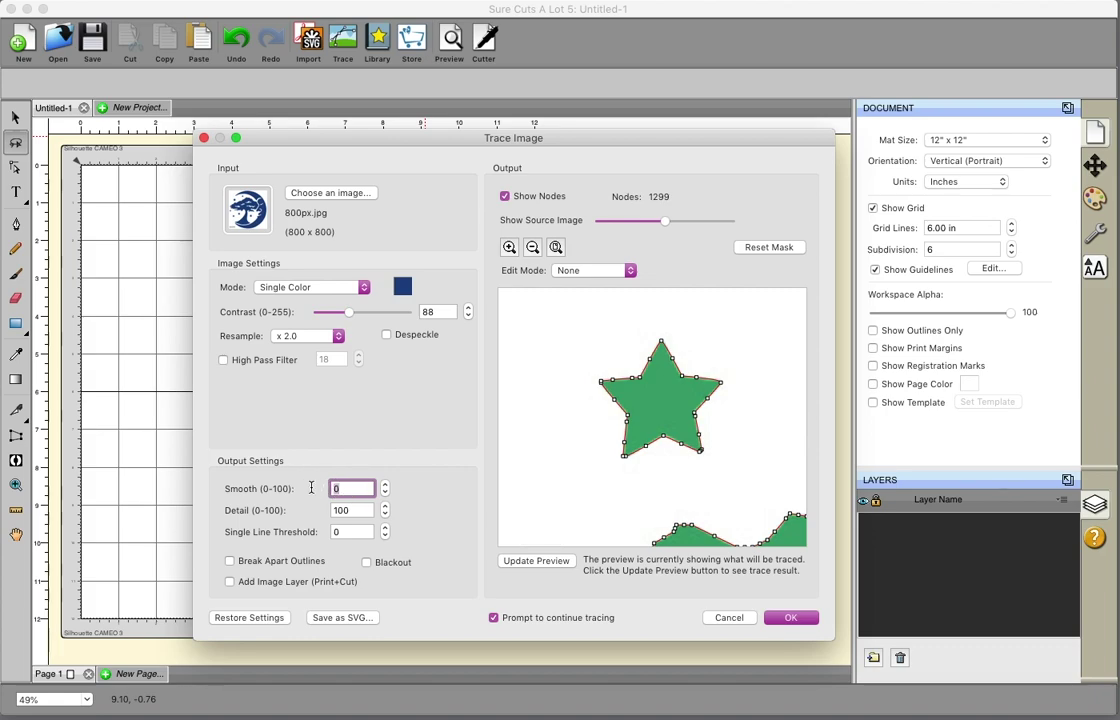
{"action": "left_click", "coordinate": [530, 561]}
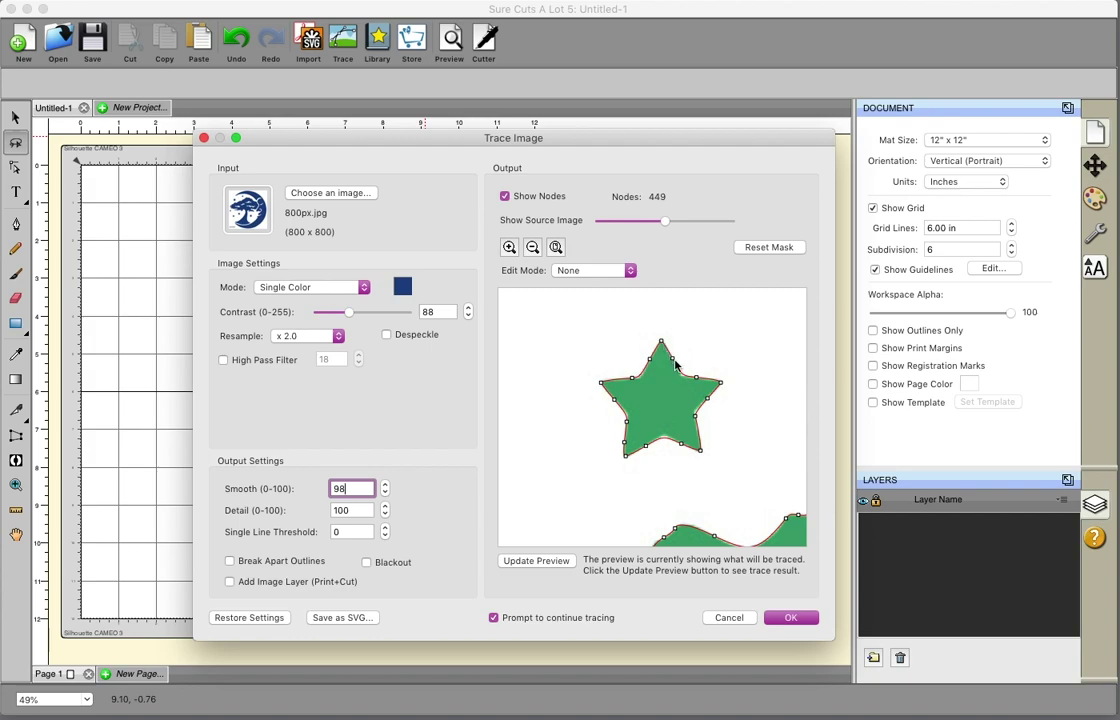
- Return the Smooth value to 0, update the preview and inspect the star's outline again
{"action": "double_click", "coordinate": [352, 488]}
{"action": "type", "text": "0"}
{"action": "left_click", "coordinate": [544, 561]}
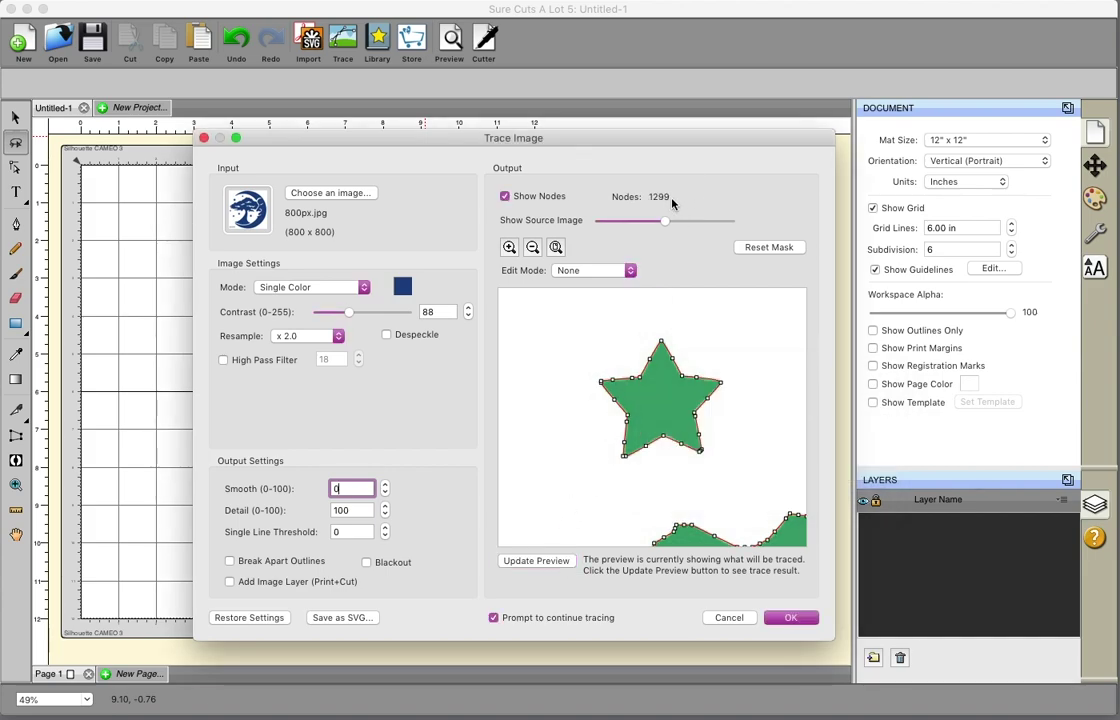
{"action": "left_click", "coordinate": [510, 249]}
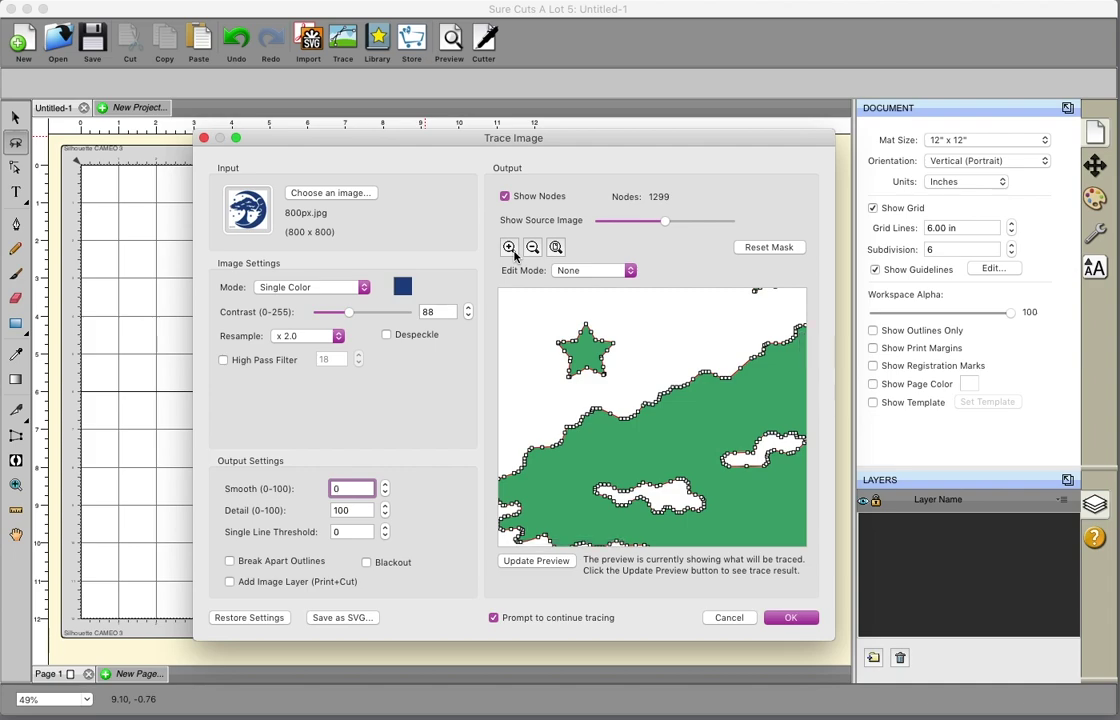
{"action": "left_click", "coordinate": [509, 248]}
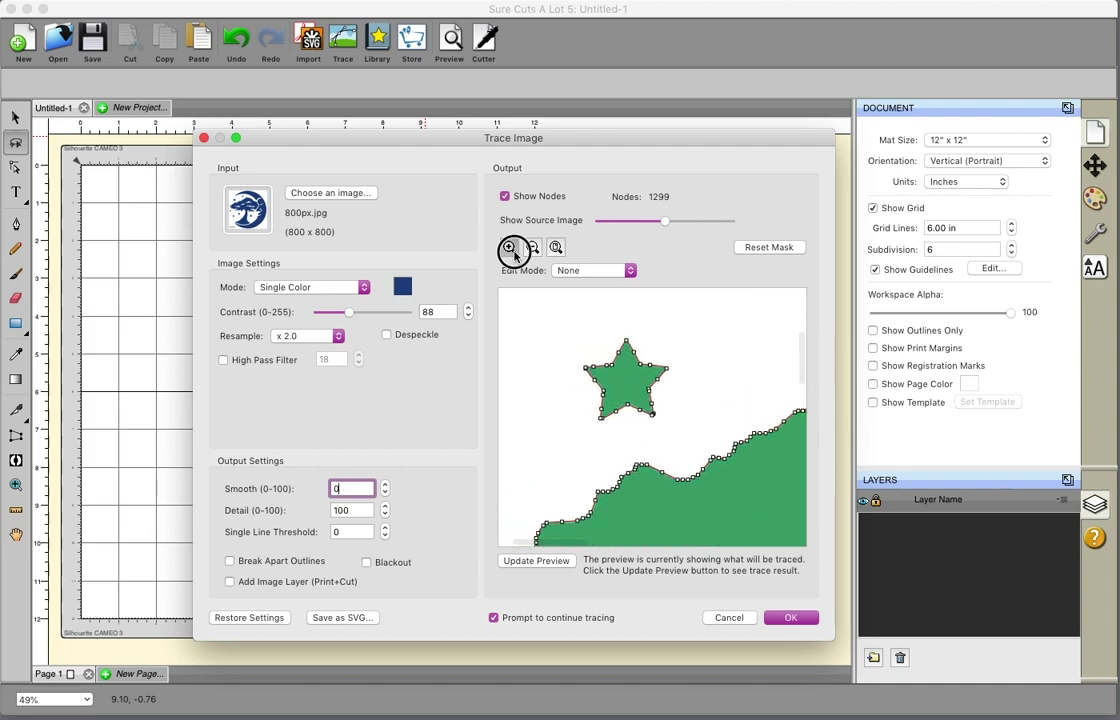
- Set the Smooth value to 50, update the 800px.jpg preview and inspect the outlines of its tree and stars
{"action": "left_click", "coordinate": [509, 248]}
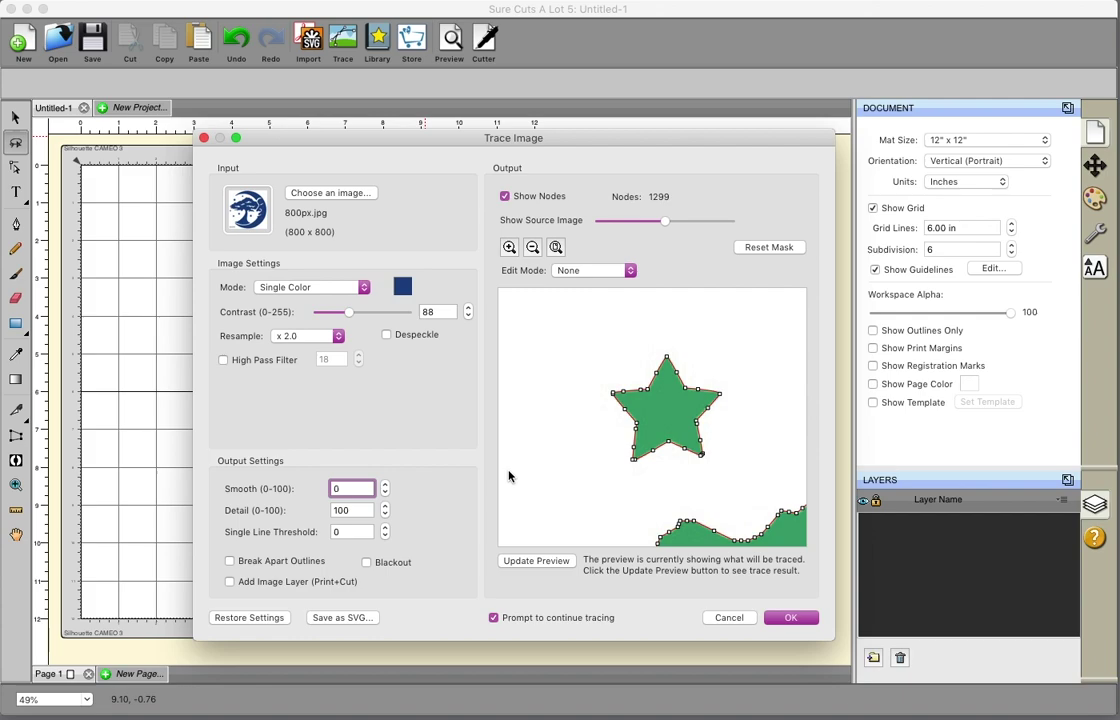
{"action": "key", "text": "BackSpace"}
{"action": "type", "text": "5"}
{"action": "left_click", "coordinate": [545, 562]}
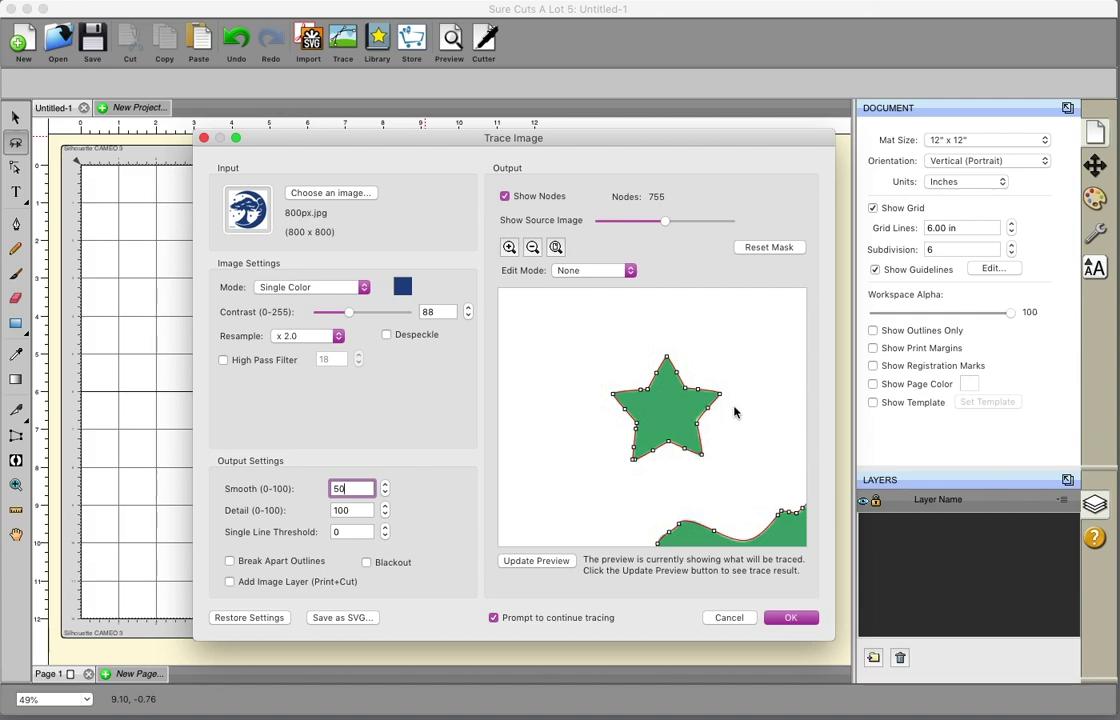
{"action": "scroll", "coordinate": [680, 420], "scroll_direction": "down", "scroll_amount": 5}
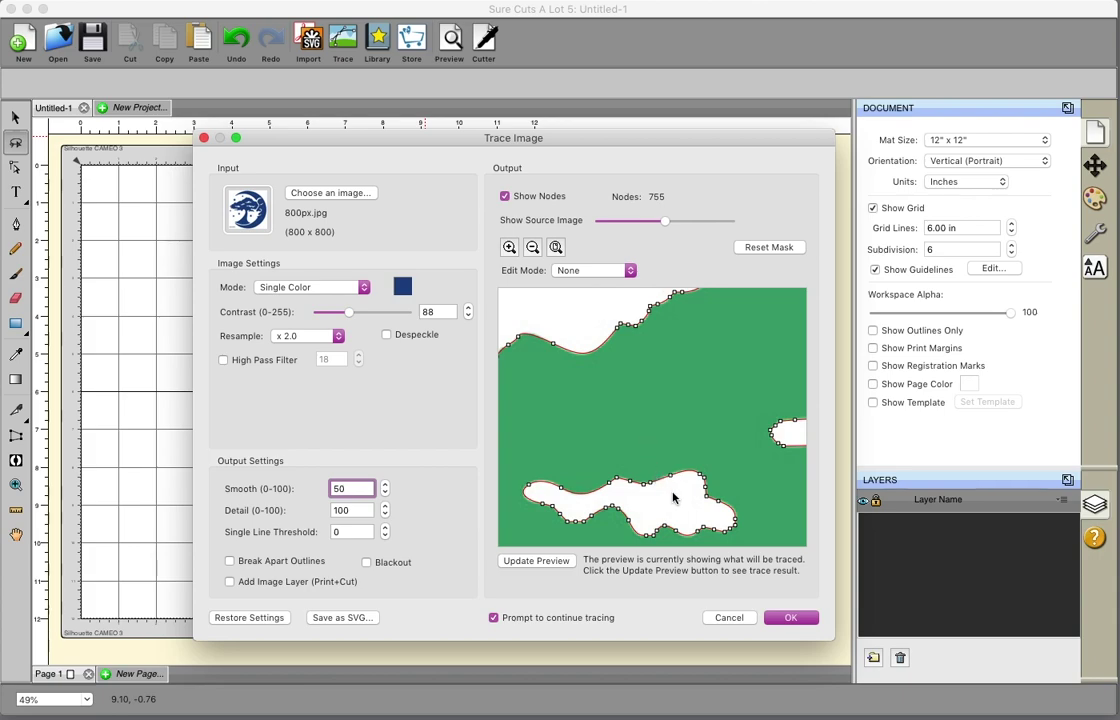
{"action": "scroll", "coordinate": [675, 484], "scroll_direction": "down", "scroll_amount": 5}
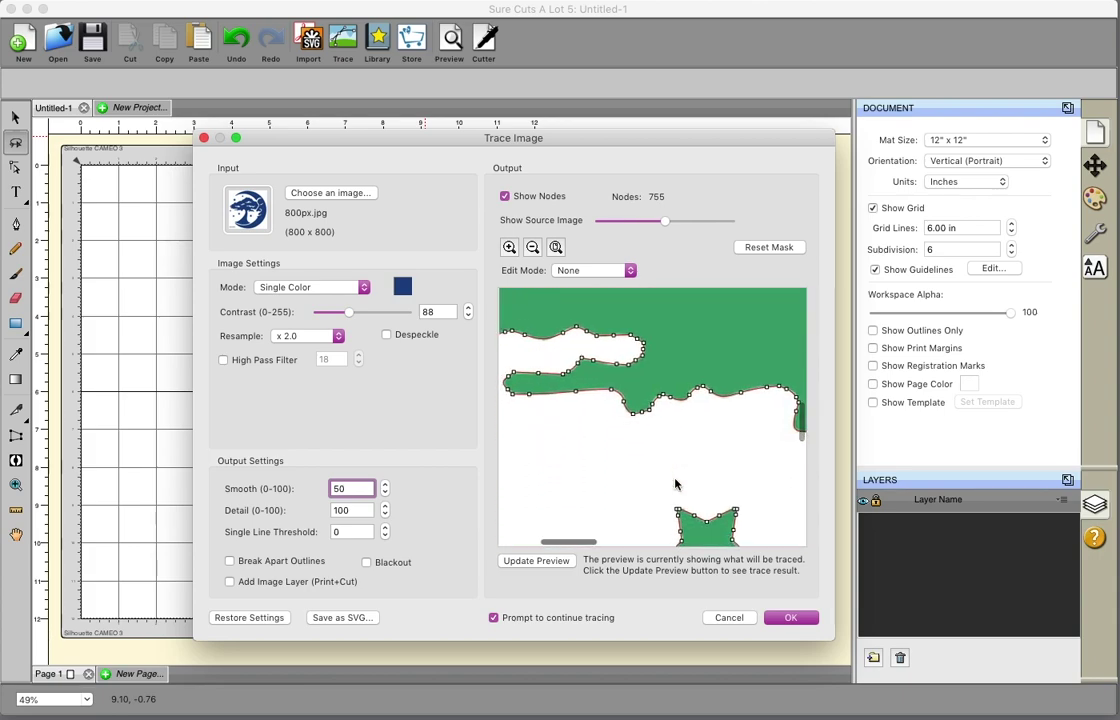
{"action": "scroll", "coordinate": [675, 484], "scroll_direction": "down", "scroll_amount": 5}
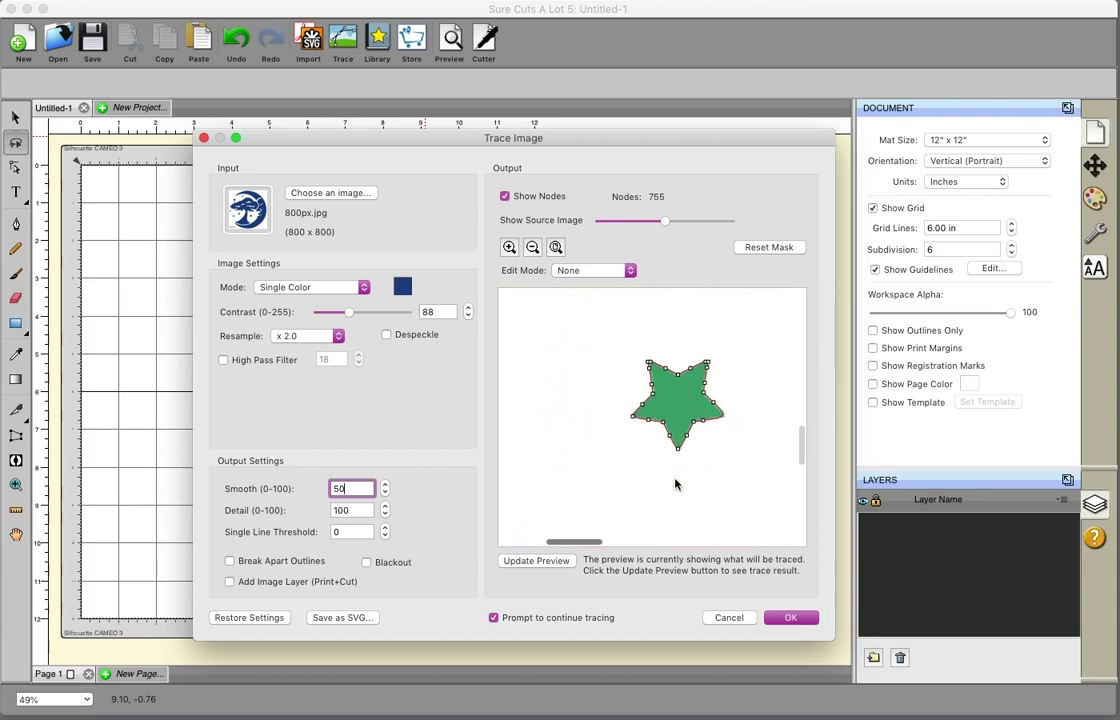
{"action": "scroll", "coordinate": [675, 484], "scroll_direction": "down", "scroll_amount": 2}
{"action": "scroll", "coordinate": [675, 484], "scroll_direction": "down", "scroll_amount": 2}
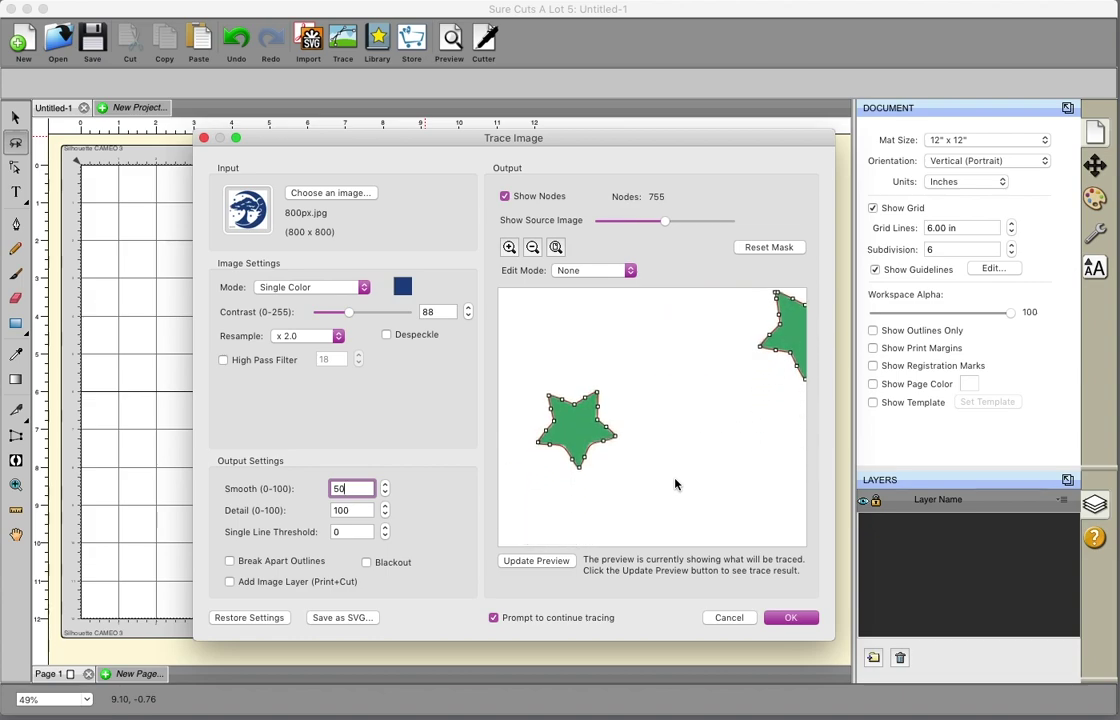
- Load 1600px.jpg from the Desktop as the image to trace and examine its upper-left star up close
{"action": "left_click", "coordinate": [353, 197]}
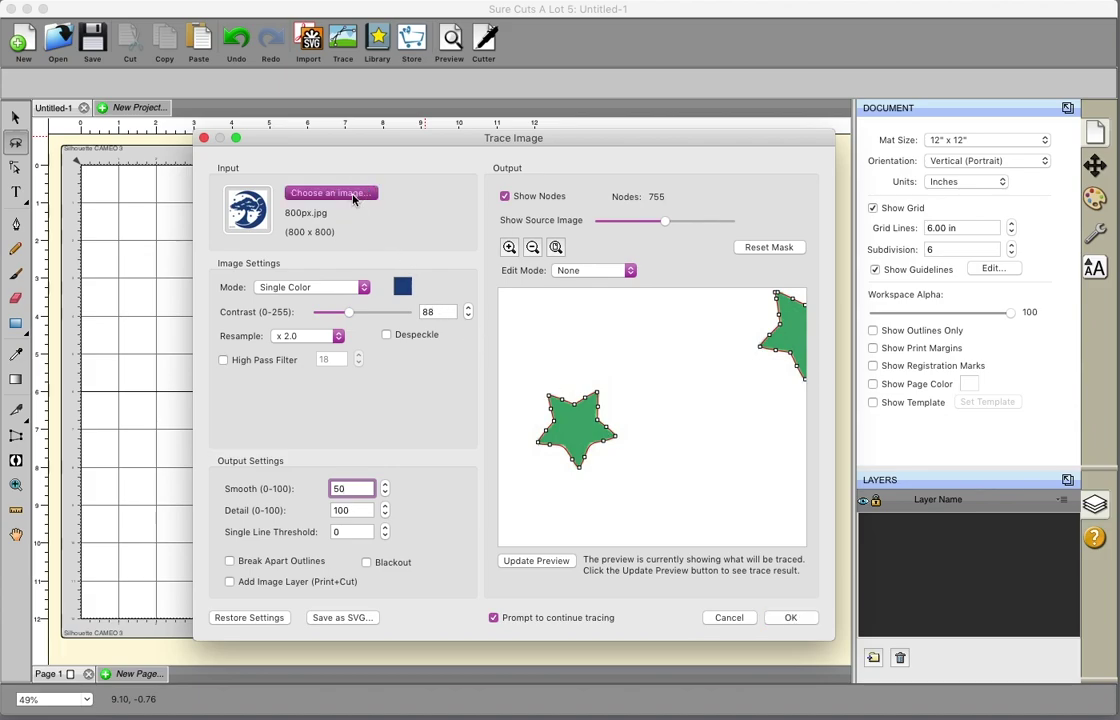
{"action": "left_click", "coordinate": [727, 258]}
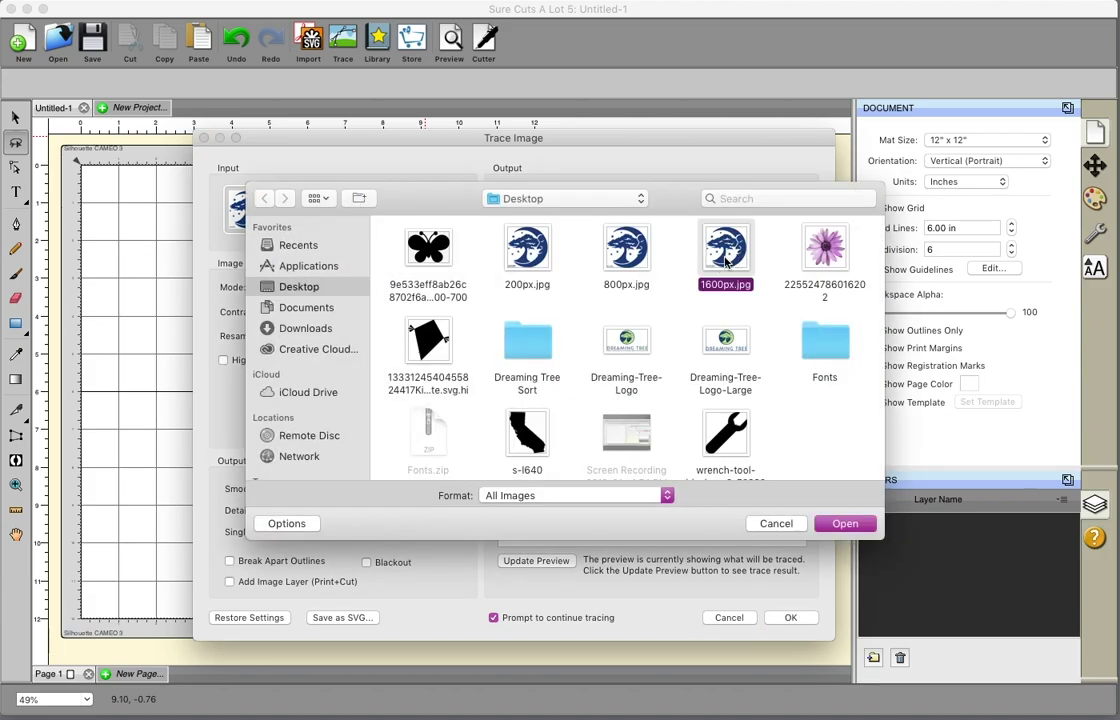
{"action": "double_click", "coordinate": [727, 258]}
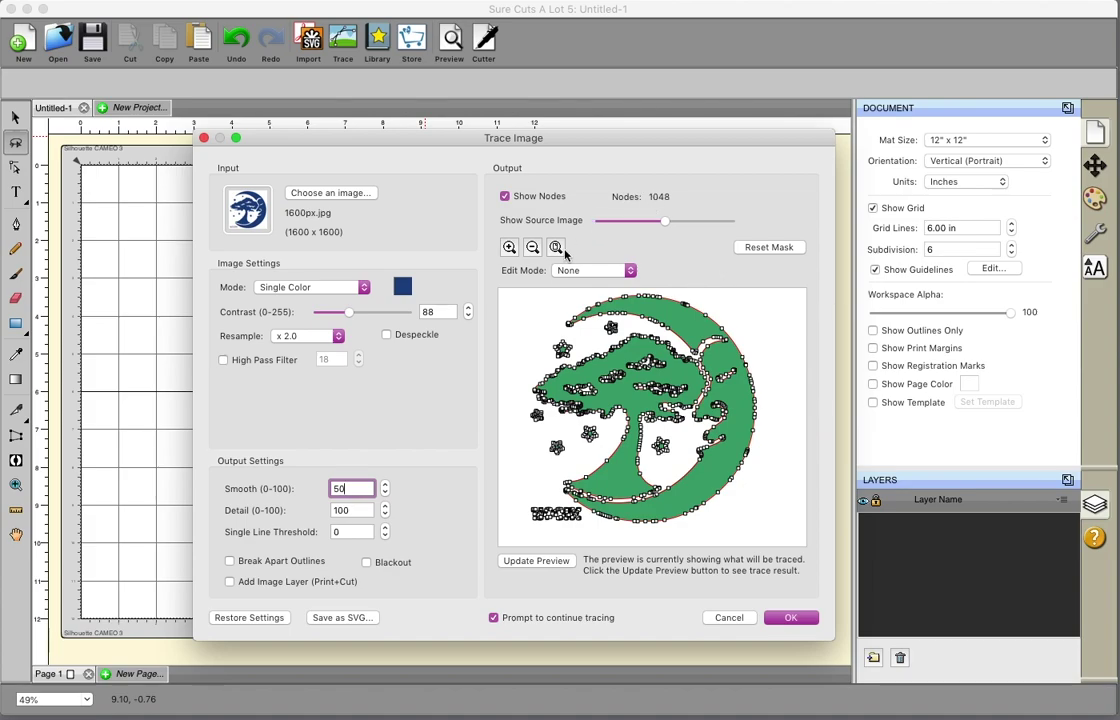
{"action": "left_click", "coordinate": [509, 248]}
{"action": "scroll", "coordinate": [560, 315], "scroll_direction": "down", "scroll_amount": 4}
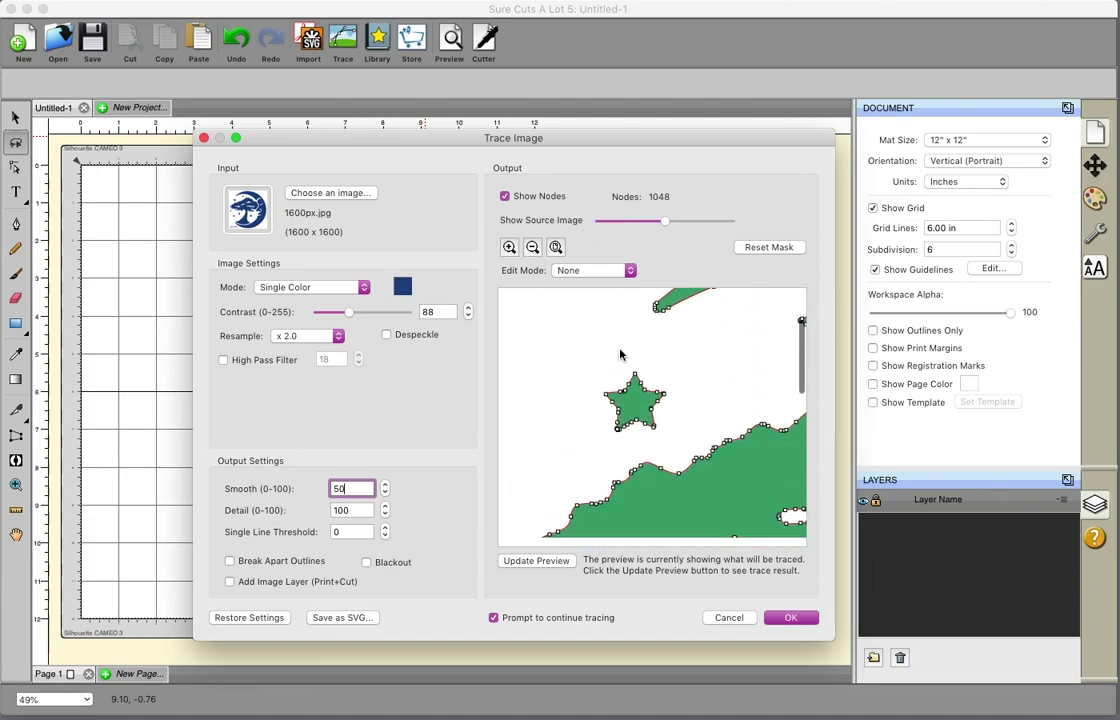
{"action": "left_click", "coordinate": [509, 247]}
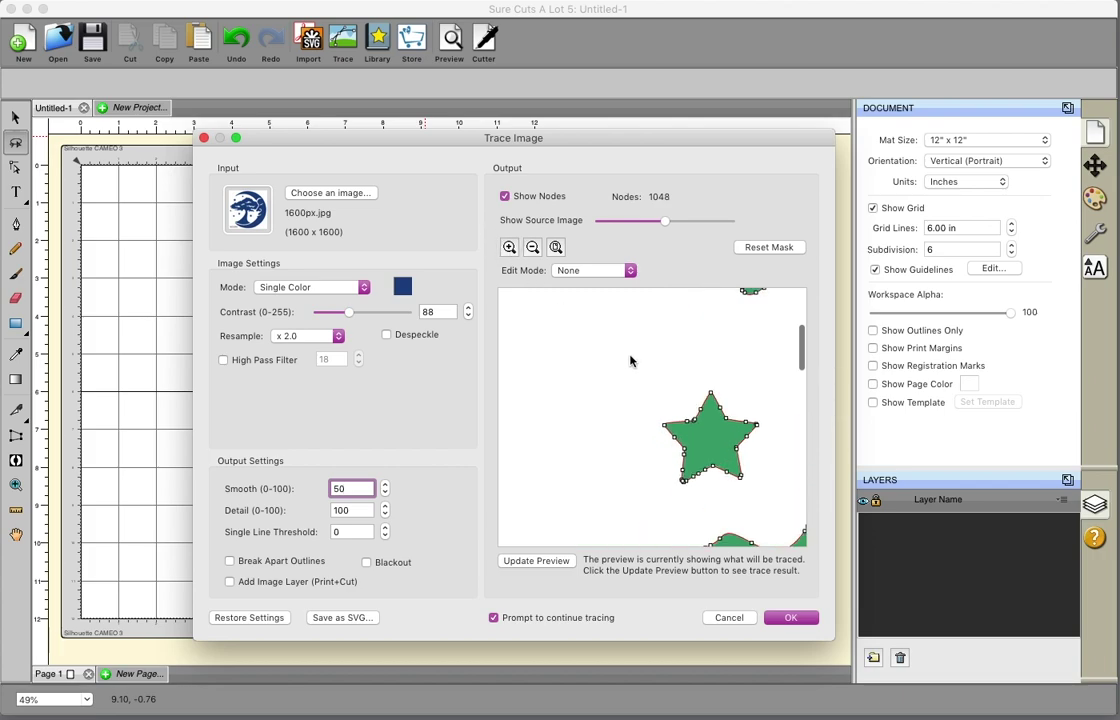
{"action": "scroll", "coordinate": [630, 362], "scroll_direction": "down", "scroll_amount": 3}
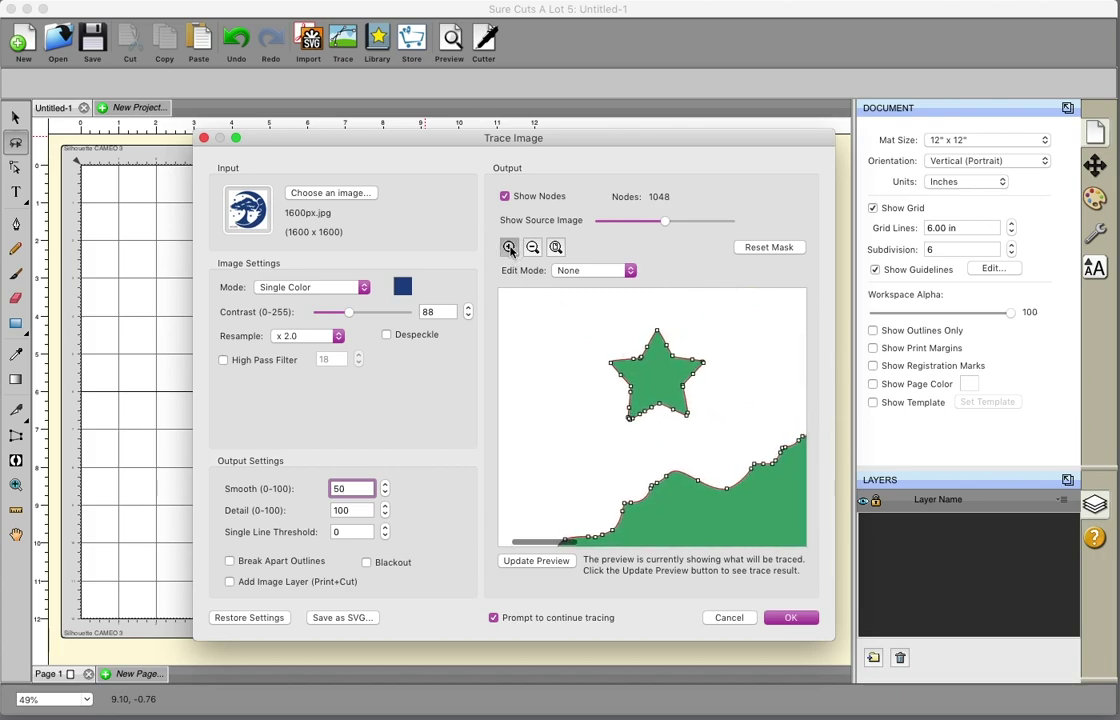
{"action": "scroll", "coordinate": [531, 300], "scroll_direction": "up", "scroll_amount": 2}
{"action": "scroll", "coordinate": [531, 290], "scroll_direction": "down", "scroll_amount": 1}
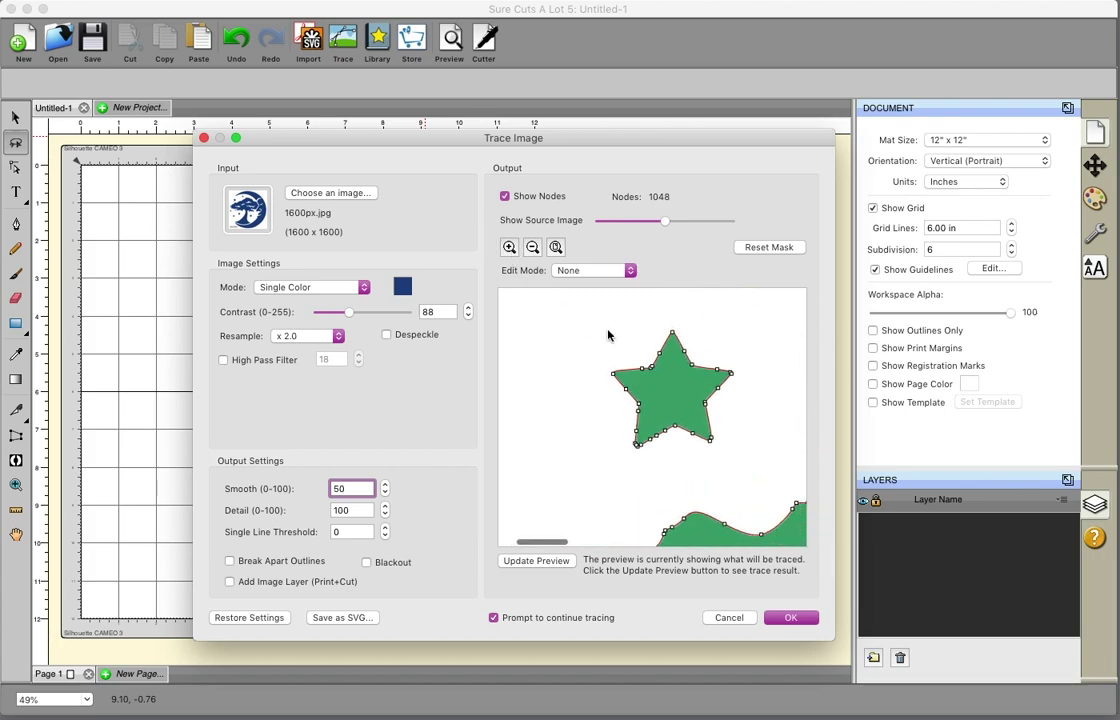
- Try Smooth values of 0 and 2 on the 1600px.jpg tracing, updating the preview for each
{"action": "left_click", "coordinate": [536, 562]}
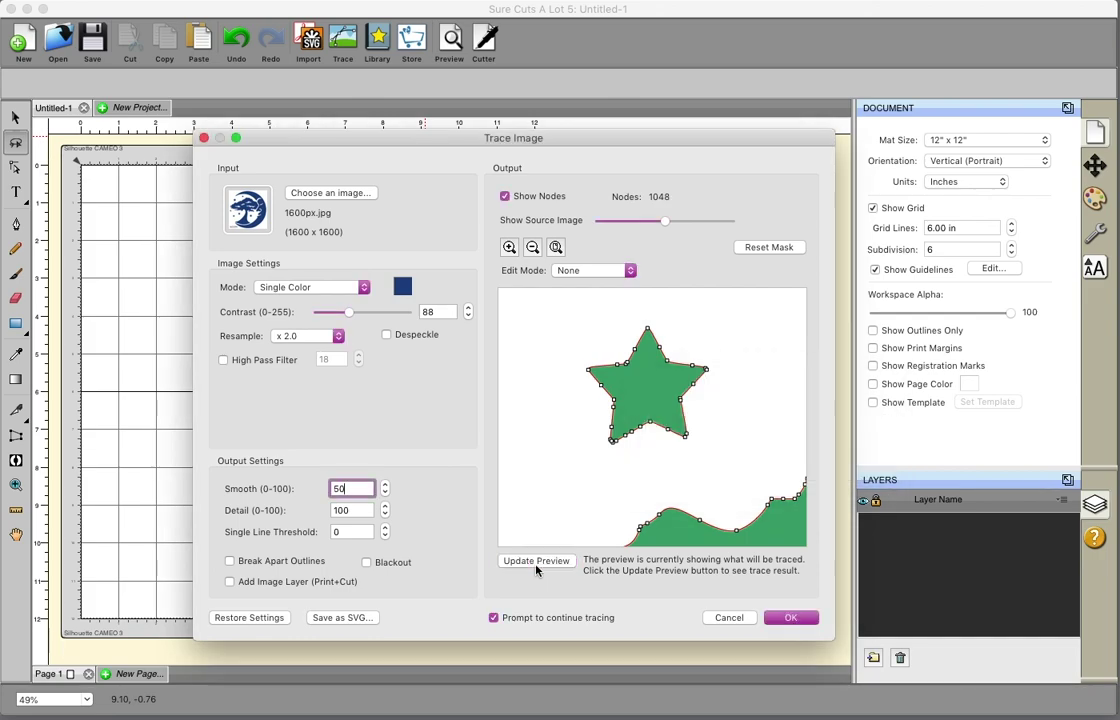
{"action": "double_click", "coordinate": [343, 488]}
{"action": "type", "text": "0"}
{"action": "left_click", "coordinate": [543, 561]}
{"action": "double_click", "coordinate": [340, 488]}
{"action": "type", "text": "2"}
{"action": "left_click", "coordinate": [535, 561]}
- Set the Smooth value to 98, update the 1600px.jpg preview and inspect the star and tree outlines
{"action": "type", "text": "98"}
{"action": "left_click", "coordinate": [539, 562]}
{"action": "scroll", "coordinate": [699, 380], "scroll_direction": "down", "scroll_amount": 5}
{"action": "scroll", "coordinate": [699, 380], "scroll_direction": "right", "scroll_amount": 2}
{"action": "scroll", "coordinate": [699, 380], "scroll_direction": "up", "scroll_amount": 5}
{"action": "scroll", "coordinate": [699, 380], "scroll_direction": "left", "scroll_amount": 2}
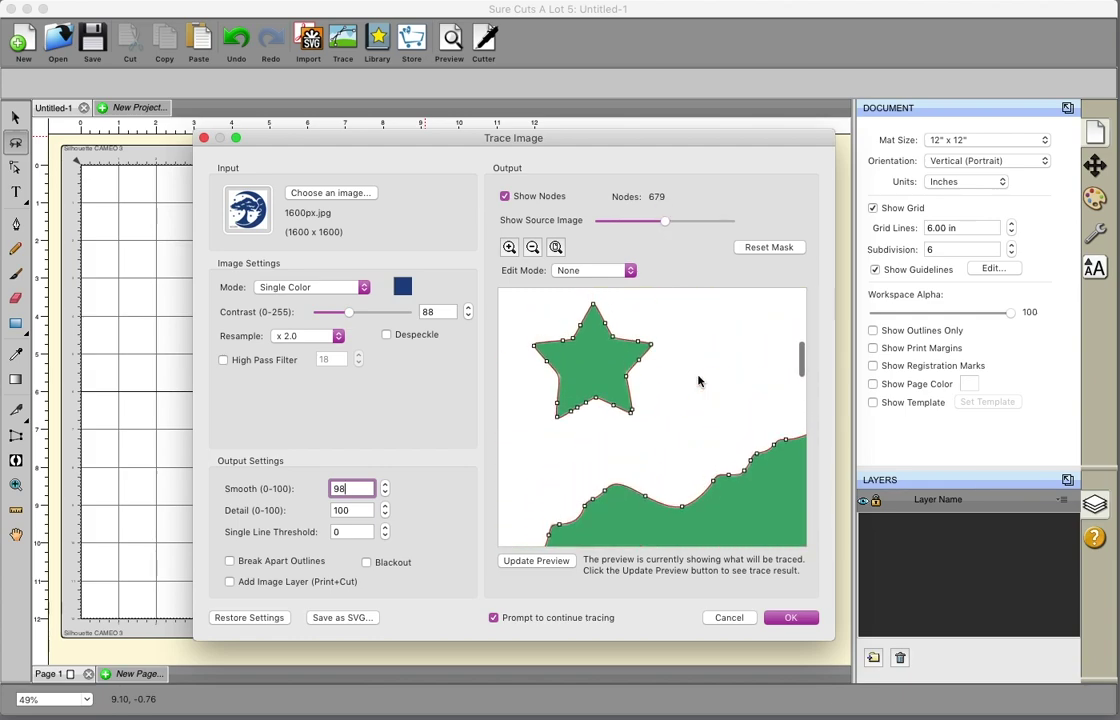
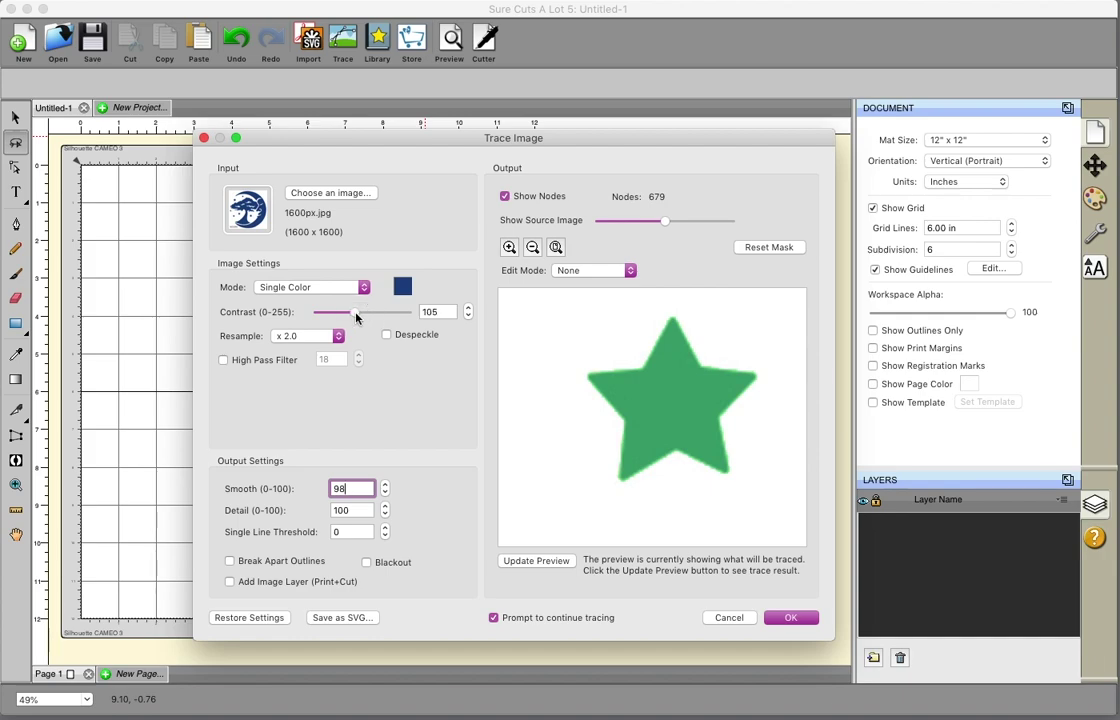
- Update the 1600px.jpg preview with the contrast at 105 and examine the outlines of the tree, stars and moon
{"action": "left_click", "coordinate": [536, 561]}
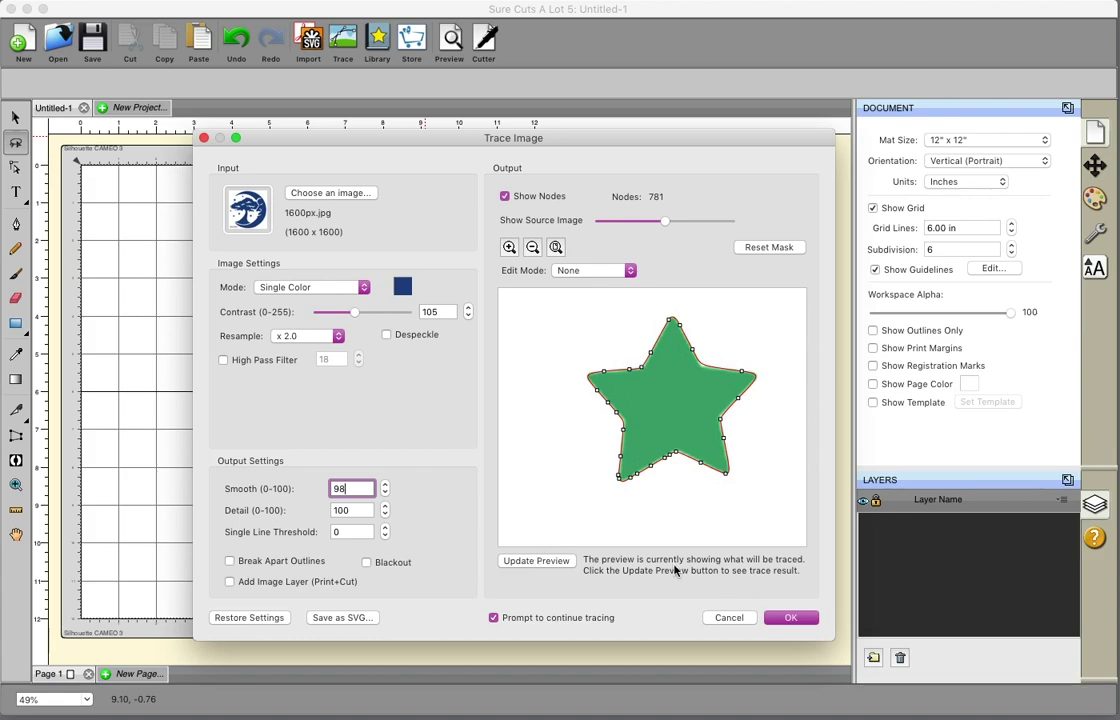
{"action": "scroll", "coordinate": [650, 420], "scroll_direction": "down", "scroll_amount": 10}
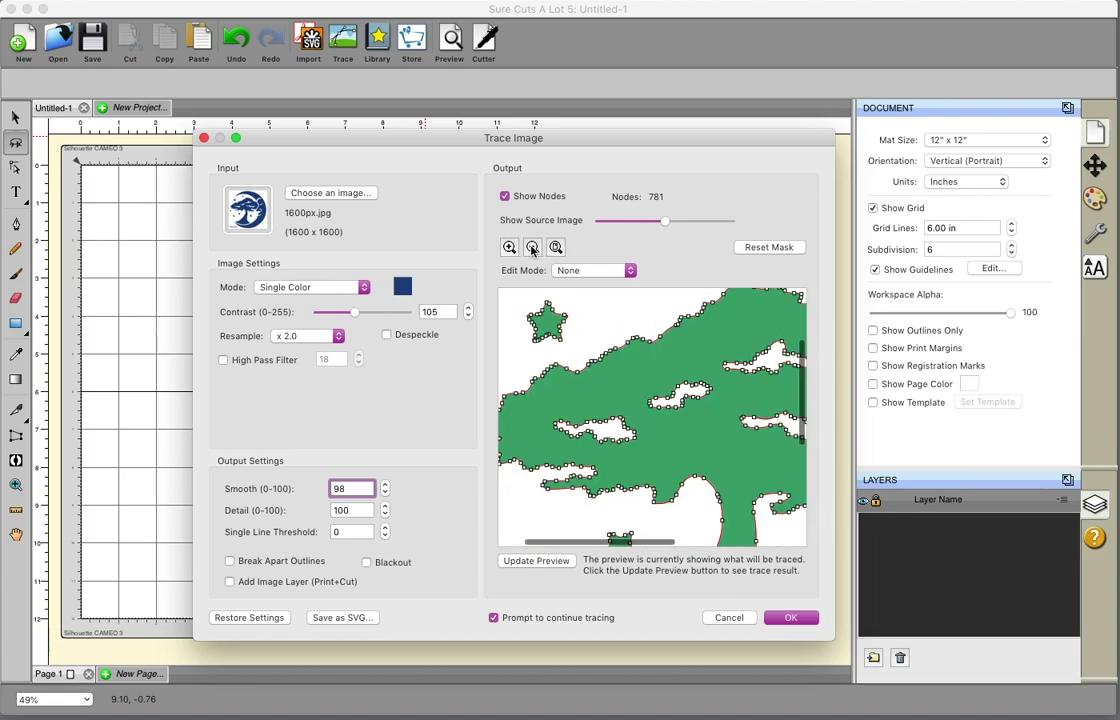
{"action": "scroll", "coordinate": [675, 407], "scroll_direction": "up", "scroll_amount": 8}
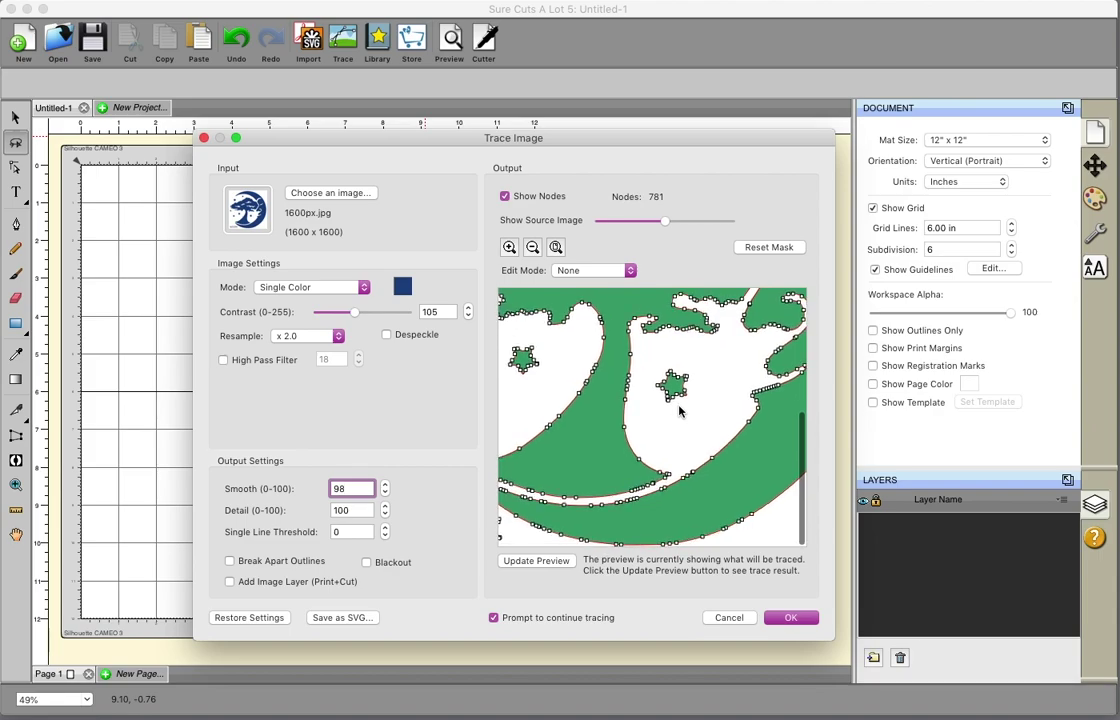
{"action": "scroll", "coordinate": [679, 410], "scroll_direction": "down", "scroll_amount": 5}
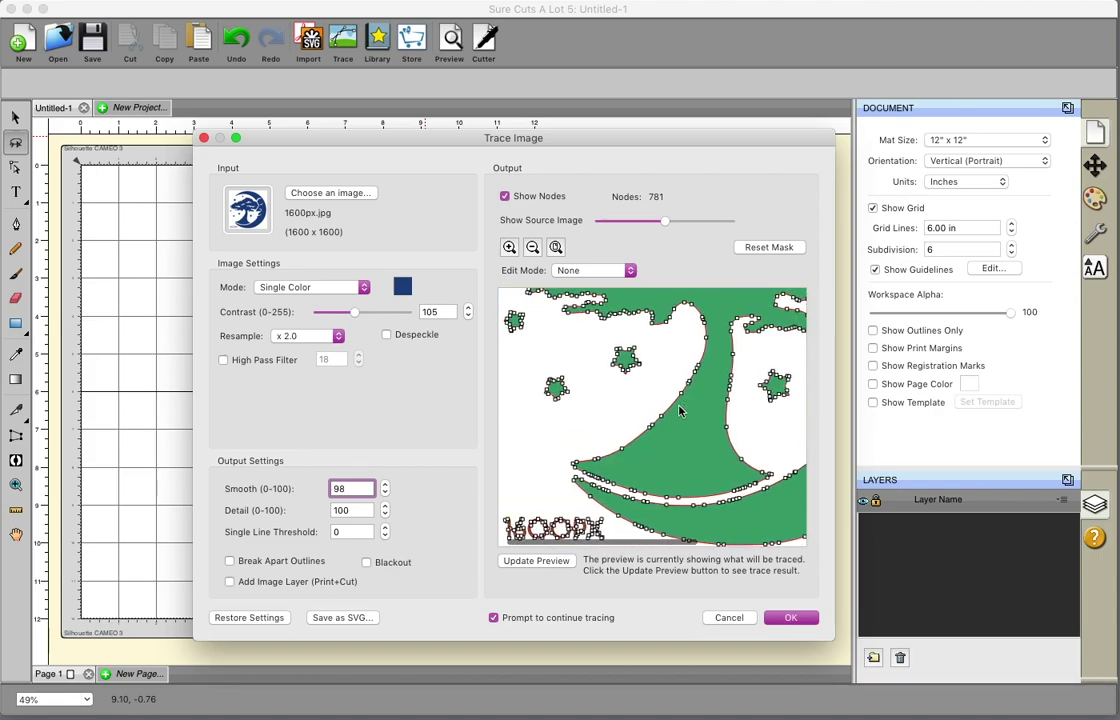
{"action": "scroll", "coordinate": [679, 410], "scroll_direction": "up", "scroll_amount": 5}
{"action": "scroll", "coordinate": [679, 410], "scroll_direction": "down", "scroll_amount": 5}
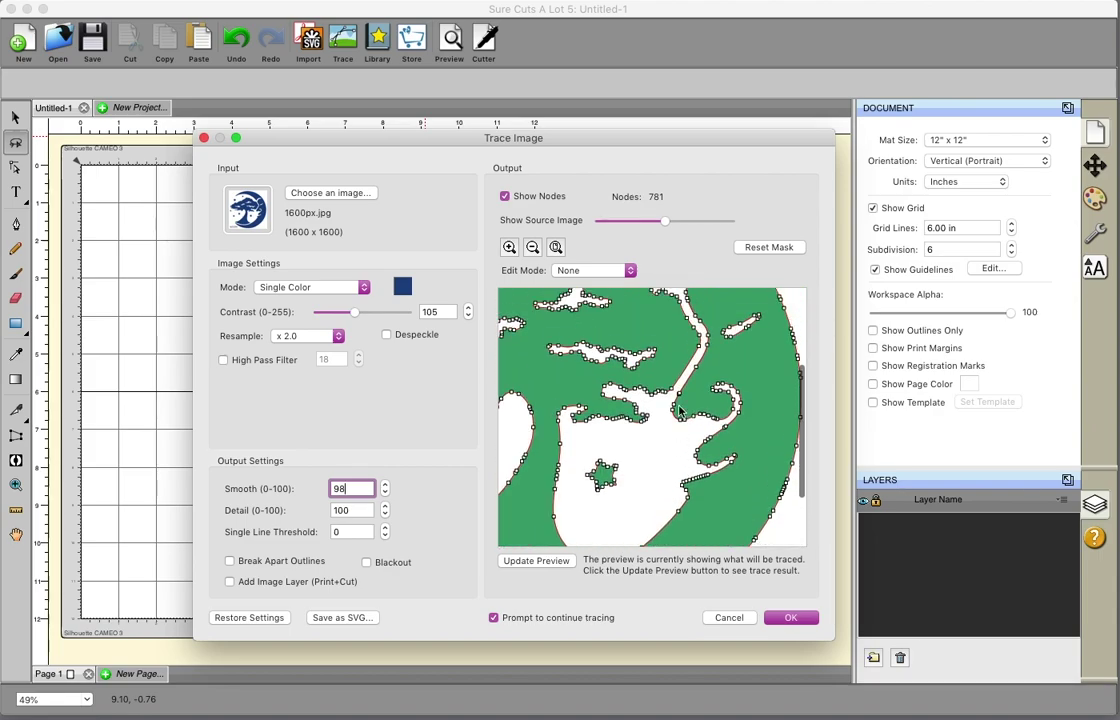
{"action": "scroll", "coordinate": [679, 410], "scroll_direction": "down", "scroll_amount": 3}
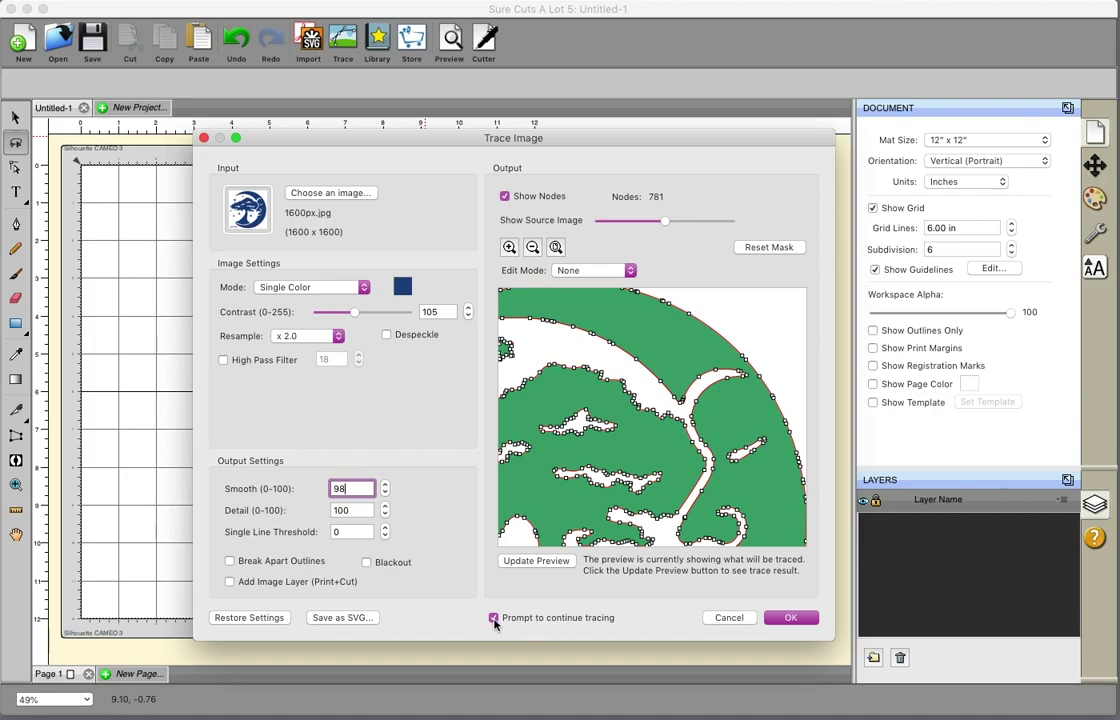
- Turn off the prompt to continue tracing and save the tracing to the Desktop as an SVG named dreaming-tree-trace
{"action": "left_click", "coordinate": [801, 623]}
{"action": "left_click", "coordinate": [342, 618]}
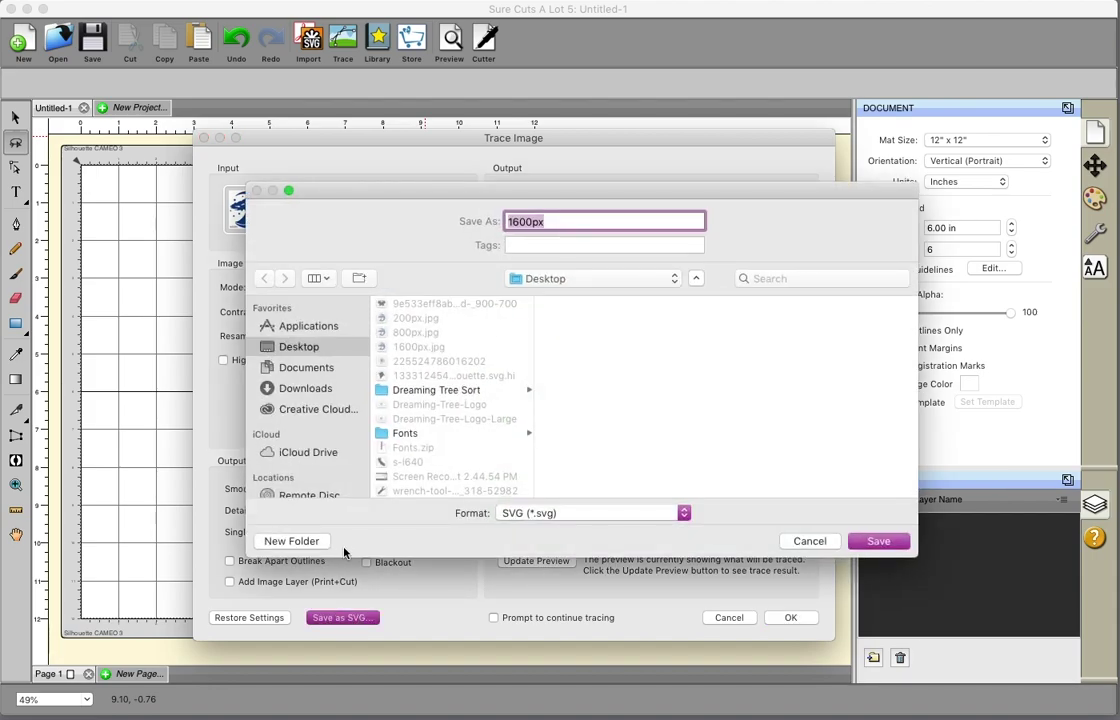
{"action": "type", "text": "dreaming-tree-trace"}
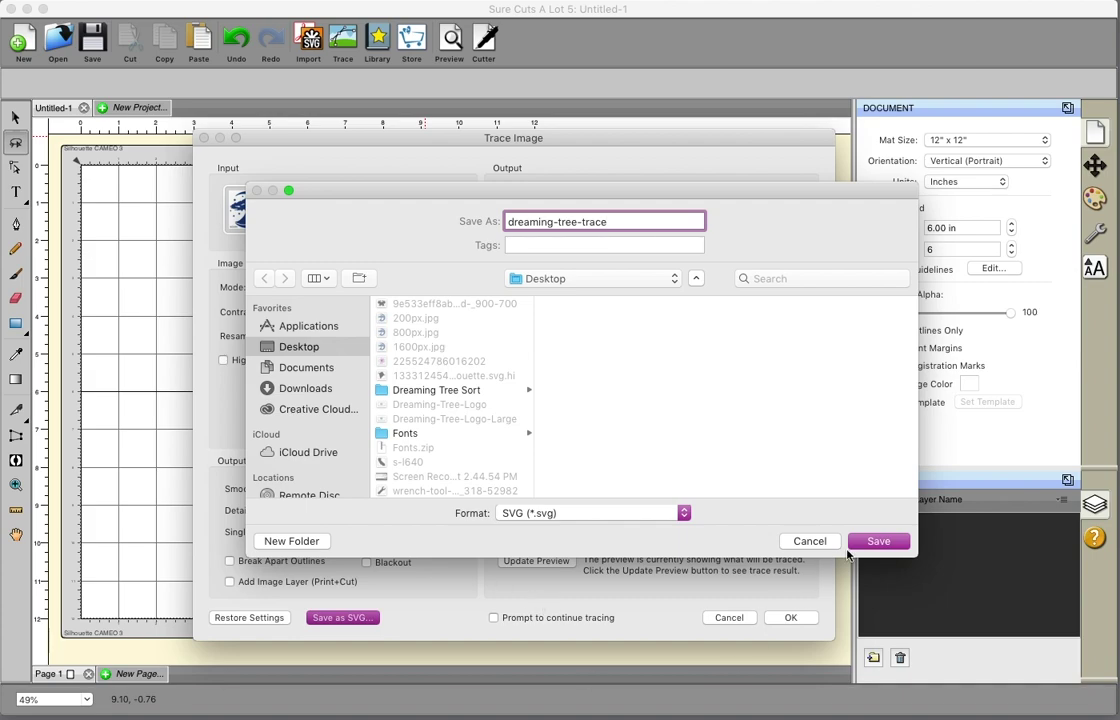
{"action": "left_click", "coordinate": [852, 546]}
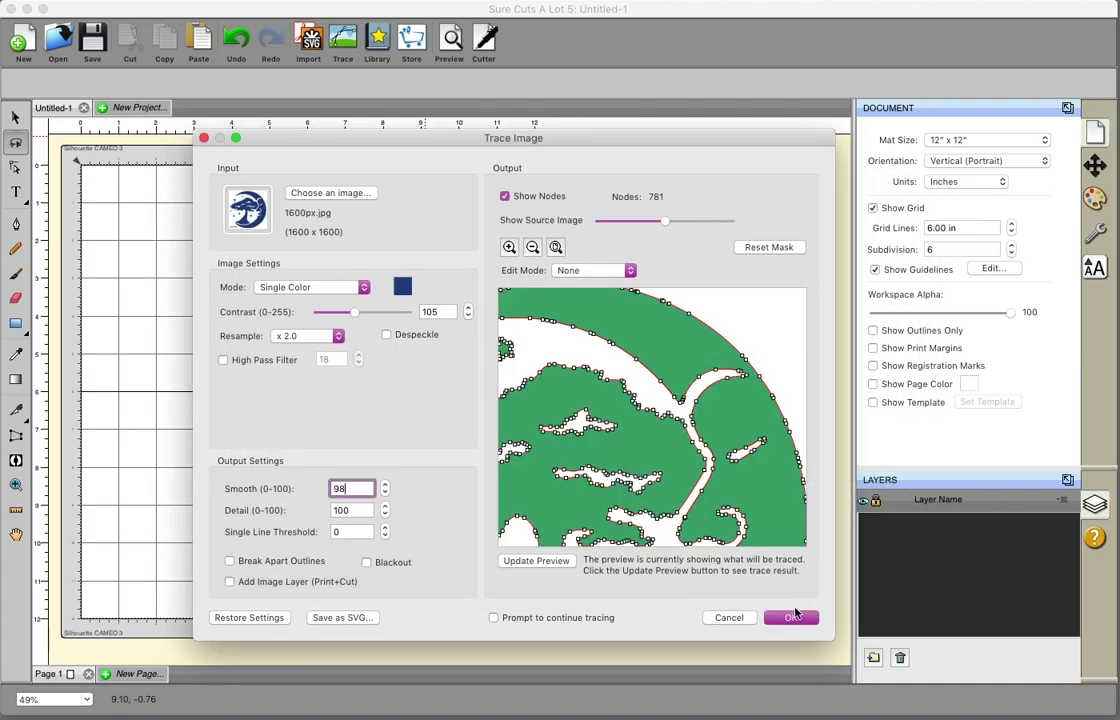
- Accept the trace into the document, select the artwork and scale it proportionally to about 9.1 by 9.25 in on the mat
{"action": "left_click", "coordinate": [791, 618]}
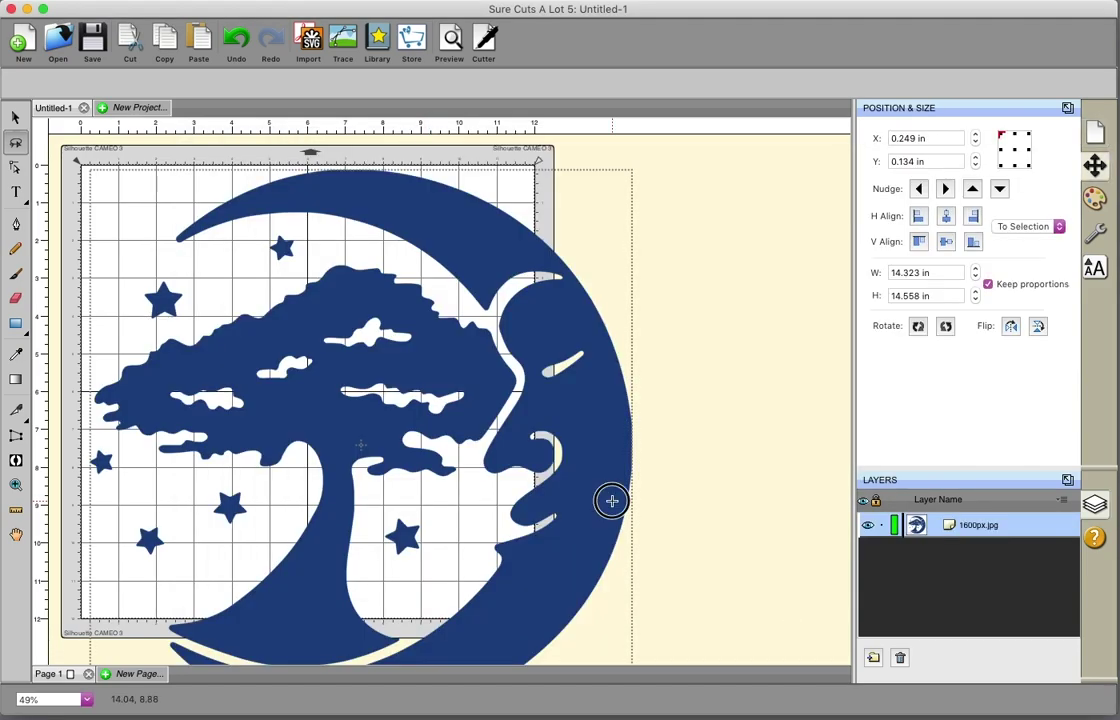
{"action": "left_click", "coordinate": [607, 500]}
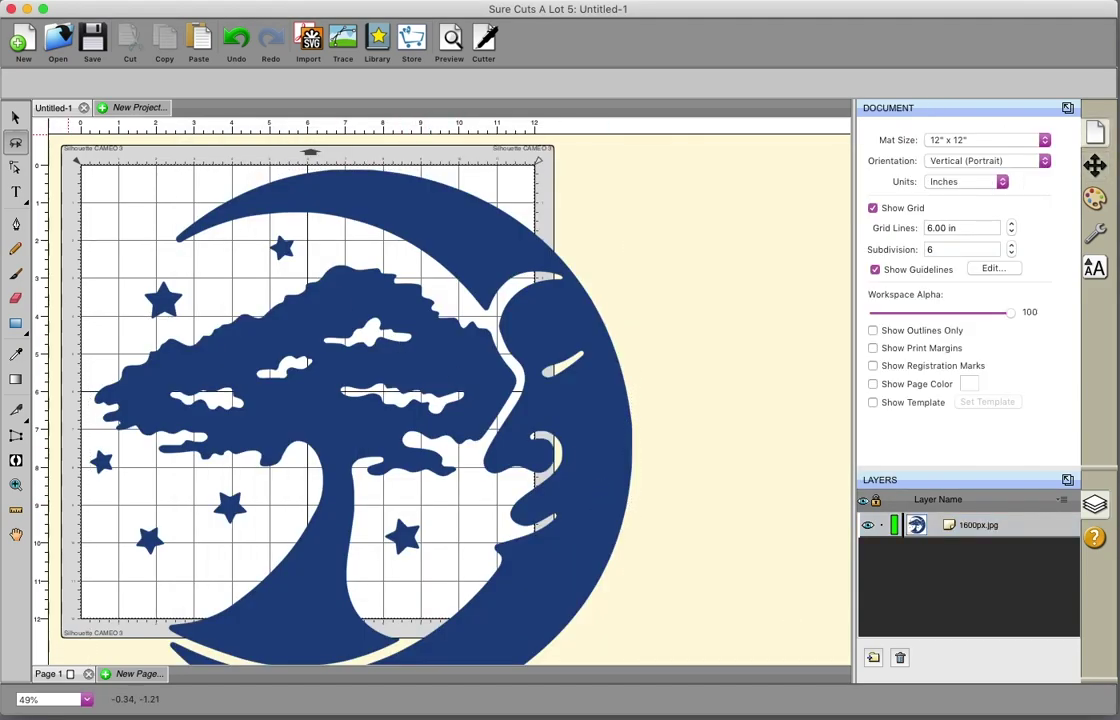
{"action": "left_click", "coordinate": [15, 117]}
{"action": "left_click", "coordinate": [478, 265]}
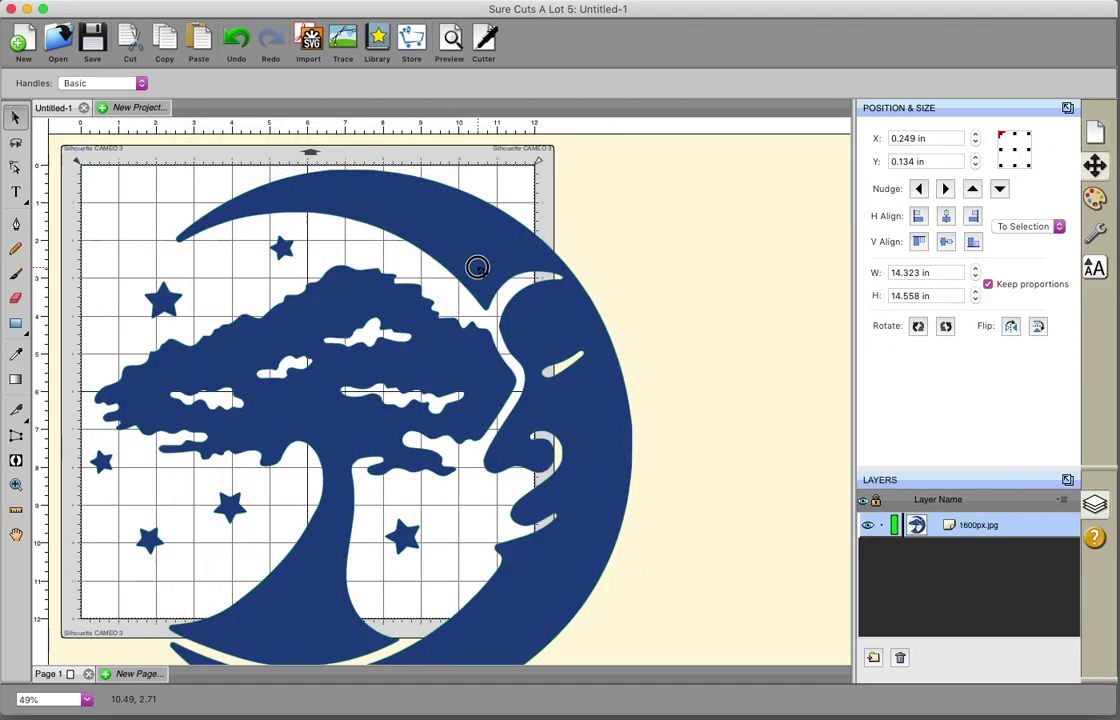
{"action": "left_click_drag", "start_coordinate": [478, 265], "coordinate": [502, 206]}
{"action": "left_click_drag", "start_coordinate": [536, 370], "coordinate": [550, 332]}
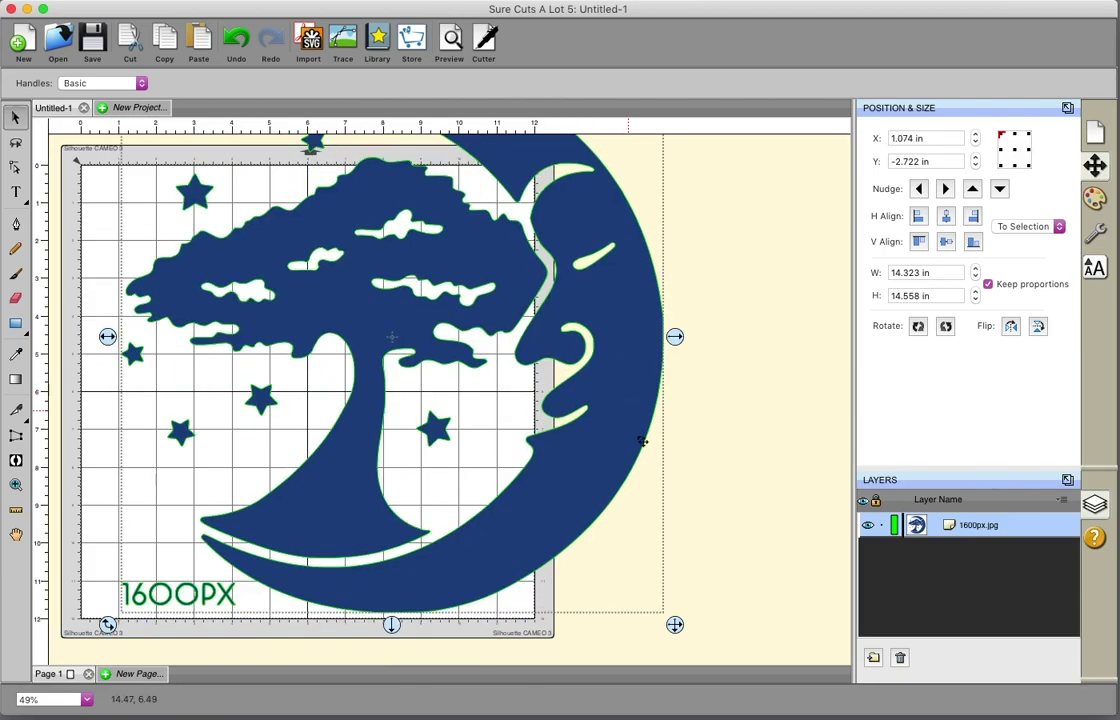
{"action": "mouse_move", "coordinate": [675, 625]}
{"action": "left_mouse_down"}
{"action": "mouse_move", "coordinate": [500, 377]}
{"action": "mouse_move", "coordinate": [187, 557]}
{"action": "left_mouse_up"}
- Check the scaled tracing's edges up close and move the artwork off the mat to about X 12, Y 0.64 in
{"action": "scroll", "coordinate": [187, 557], "scroll_direction": "up", "scroll_amount": 5}
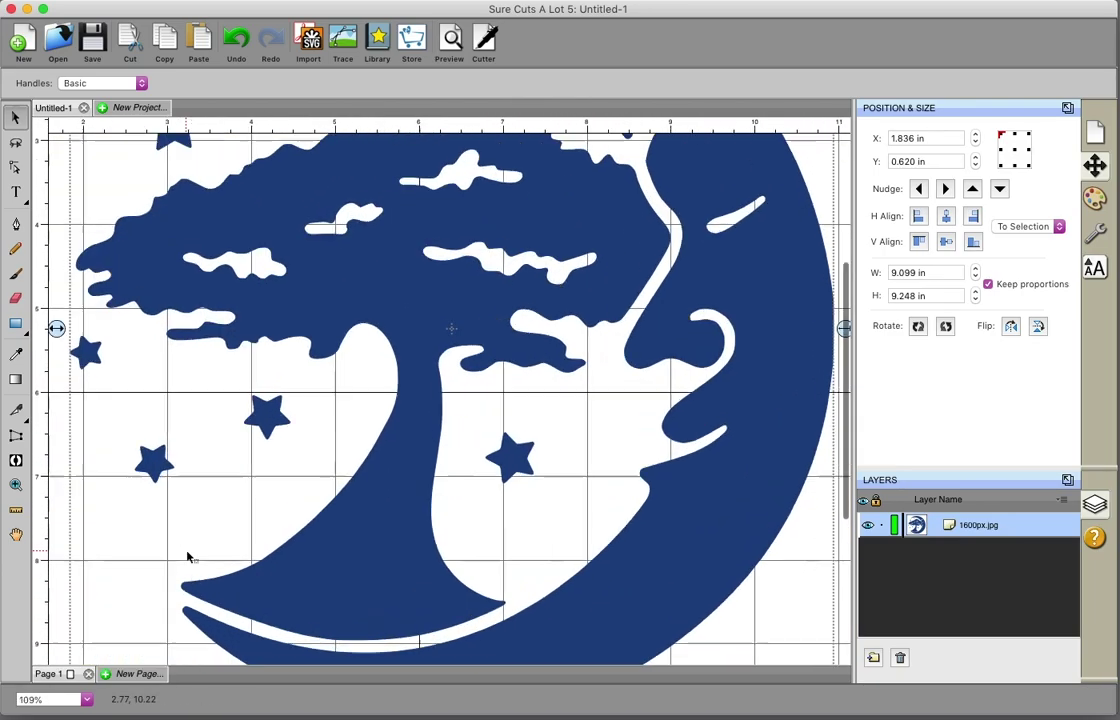
{"action": "scroll", "coordinate": [187, 557], "scroll_direction": "up", "scroll_amount": 5}
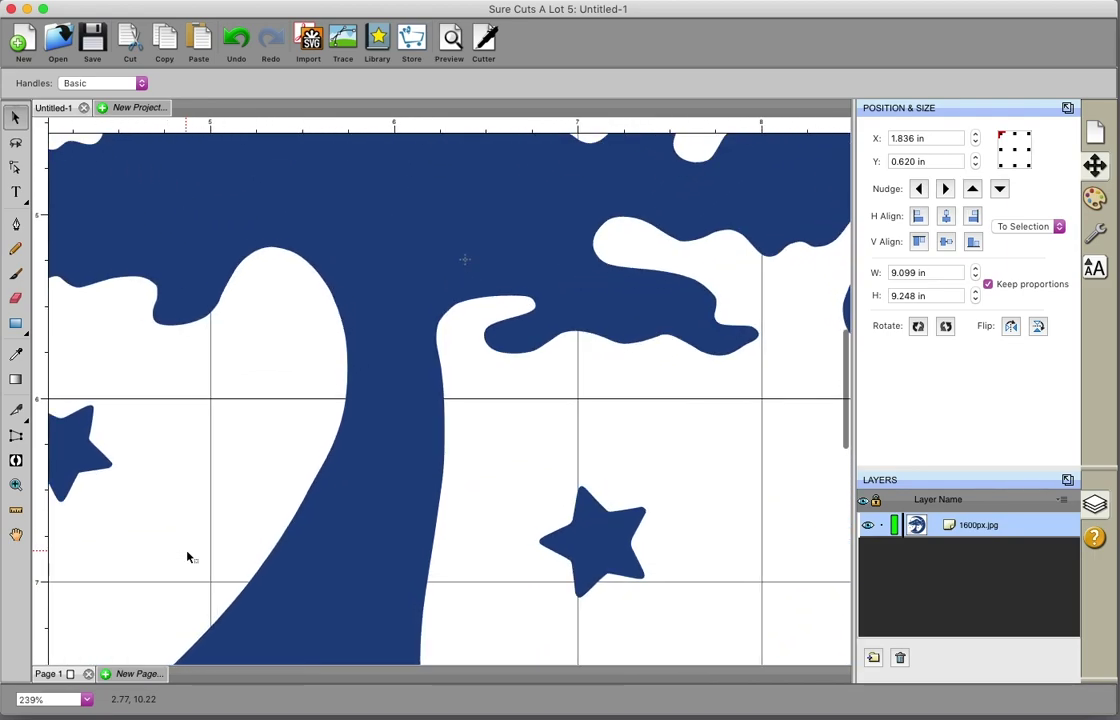
{"action": "scroll", "coordinate": [187, 557], "scroll_direction": "down", "scroll_amount": 4}
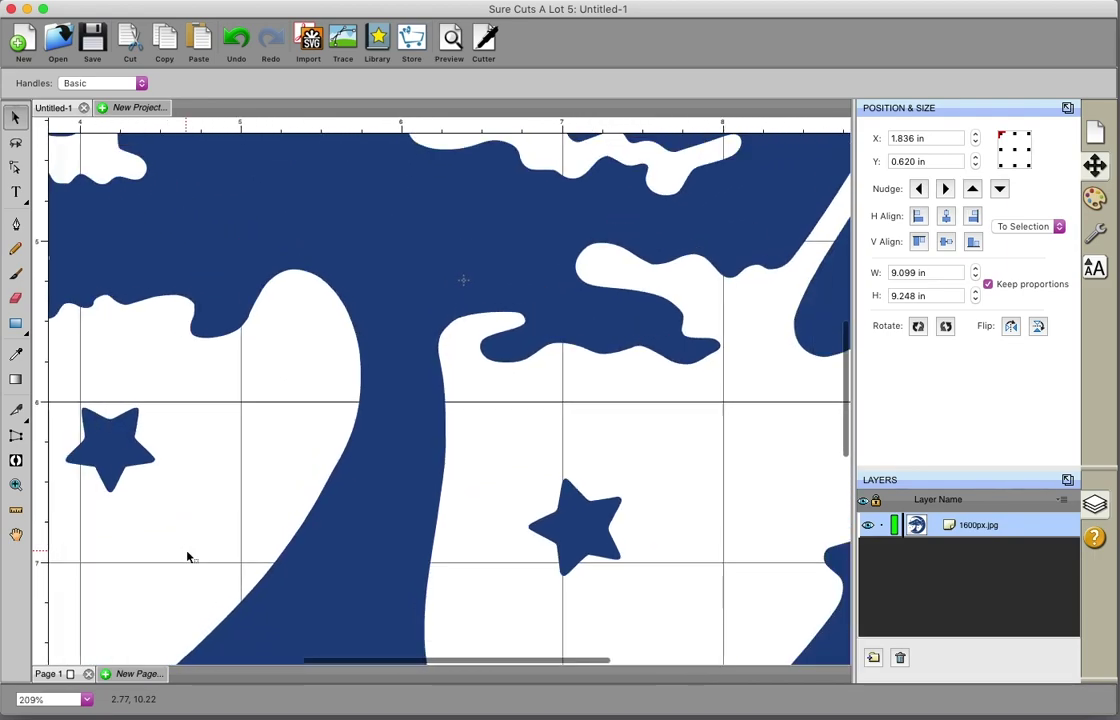
{"action": "scroll", "coordinate": [187, 557], "scroll_direction": "down", "scroll_amount": 5}
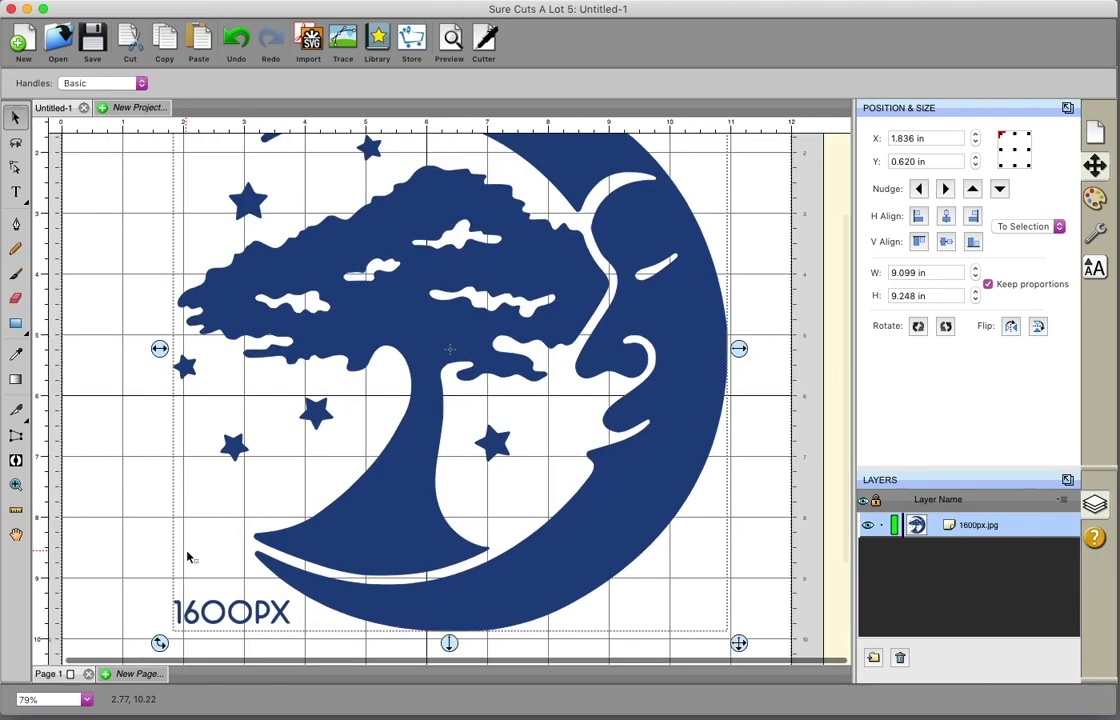
{"action": "scroll", "coordinate": [187, 557], "scroll_direction": "down", "scroll_amount": 1}
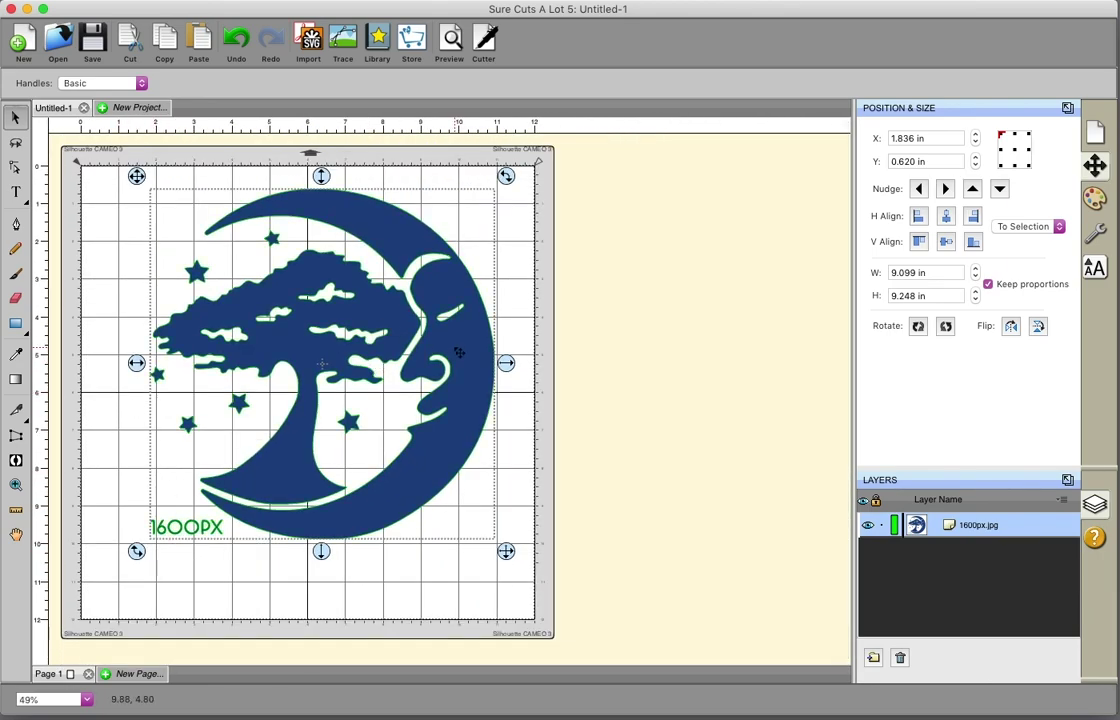
{"action": "mouse_move", "coordinate": [453, 347]}
{"action": "left_mouse_down"}
{"action": "mouse_move", "coordinate": [705, 333]}
{"action": "mouse_move", "coordinate": [838, 348]}
{"action": "left_mouse_up"}
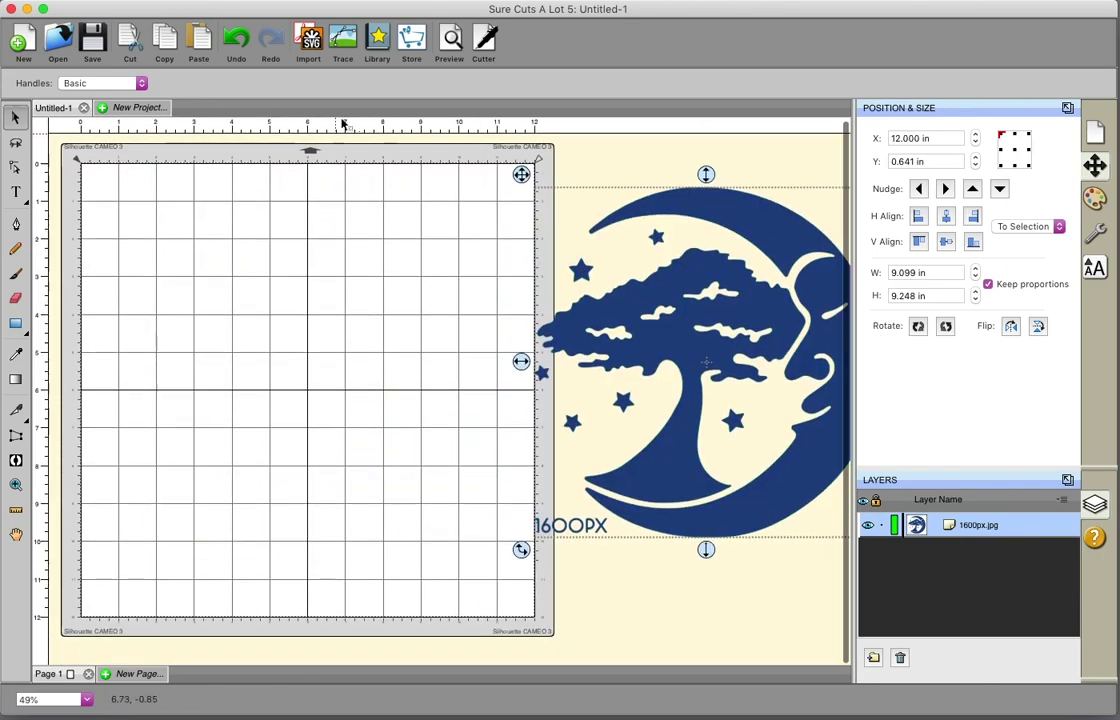
- Load 200px.jpg from the Desktop into a new trace and inspect the outlines around the star and tree
{"action": "left_click", "coordinate": [342, 42]}
{"action": "left_click", "coordinate": [588, 235]}
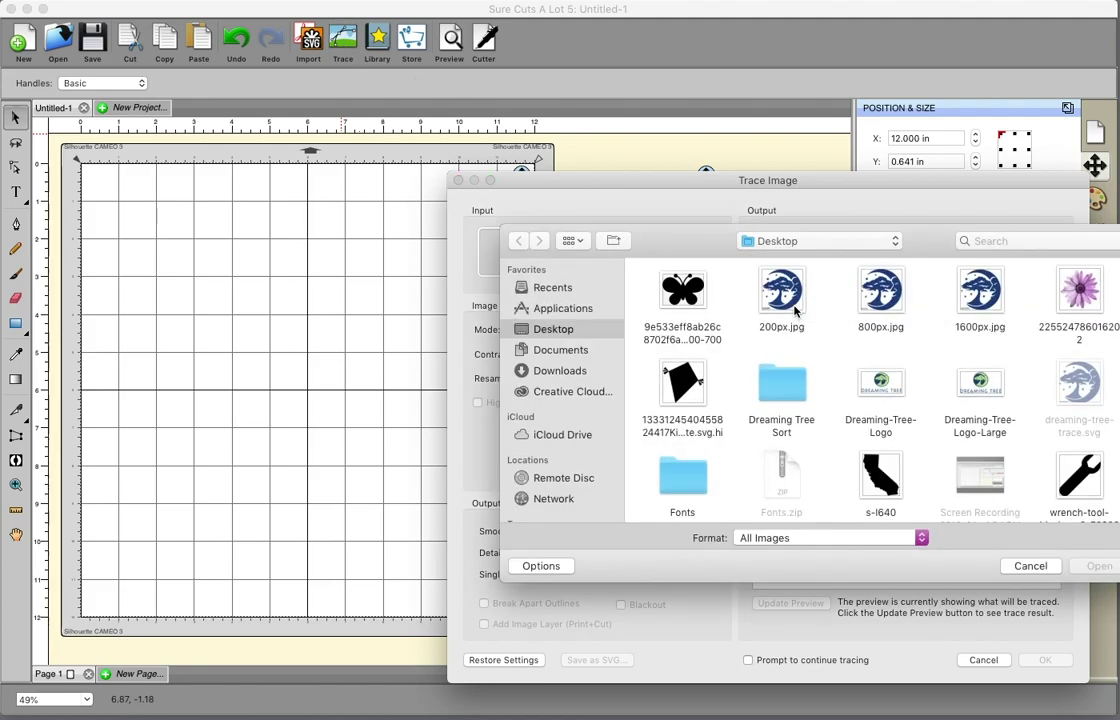
{"action": "left_click", "coordinate": [788, 300]}
{"action": "double_click", "coordinate": [792, 309]}
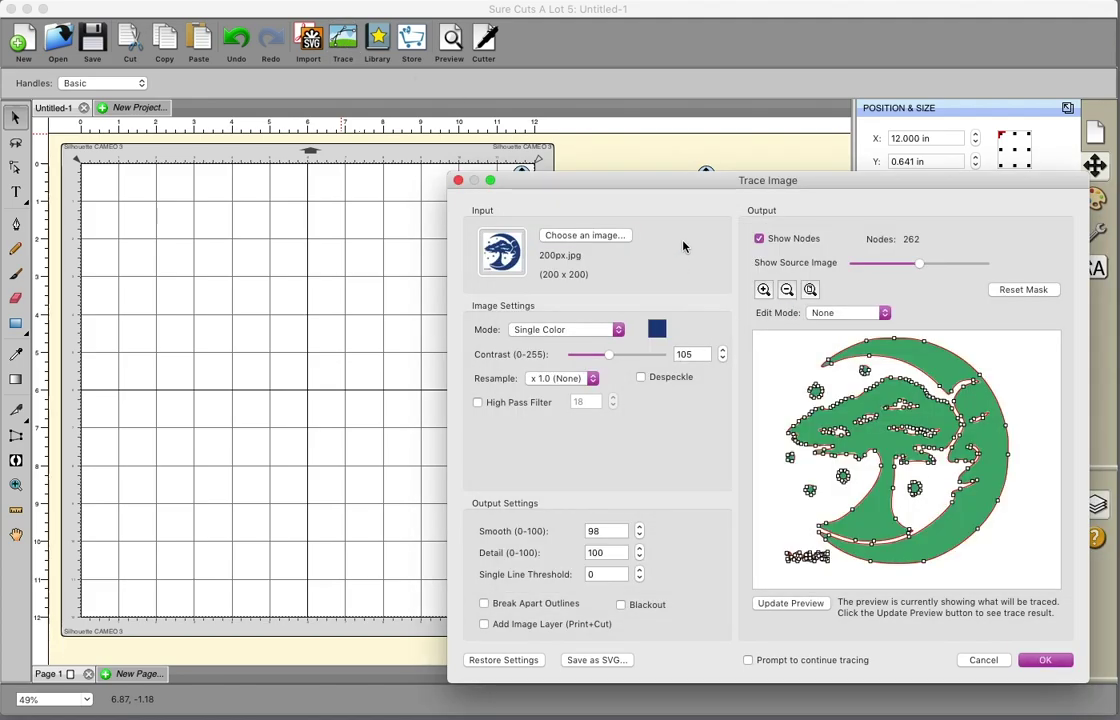
{"action": "left_click_drag", "start_coordinate": [675, 185], "coordinate": [430, 163]}
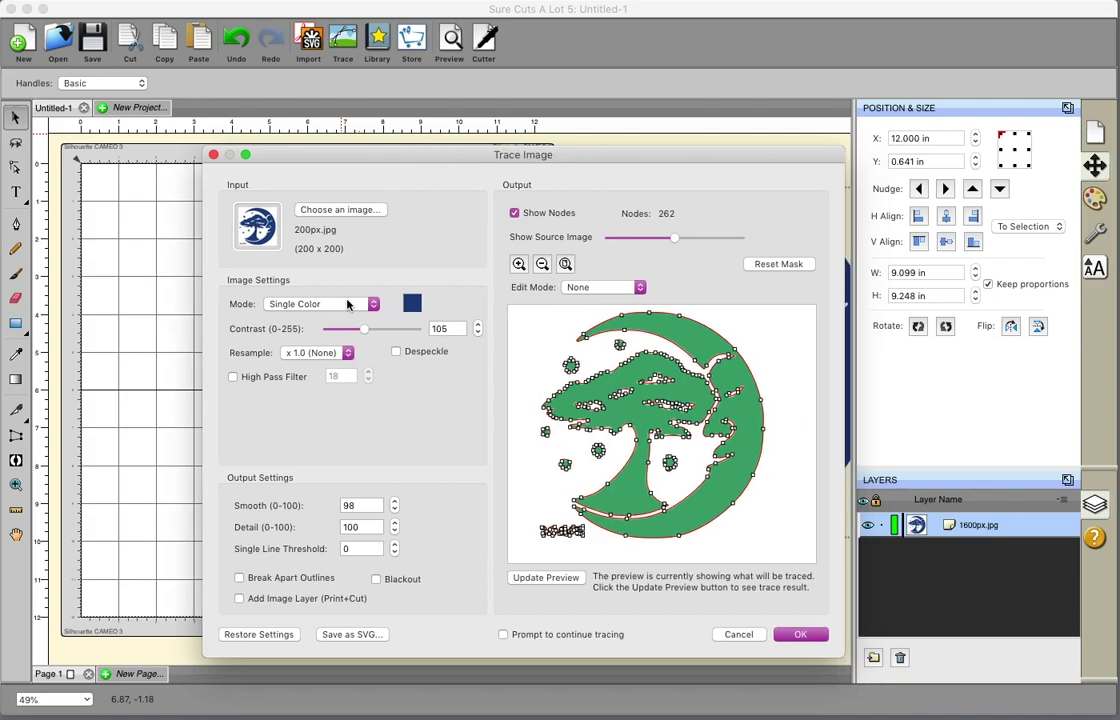
{"action": "left_click", "coordinate": [519, 264]}
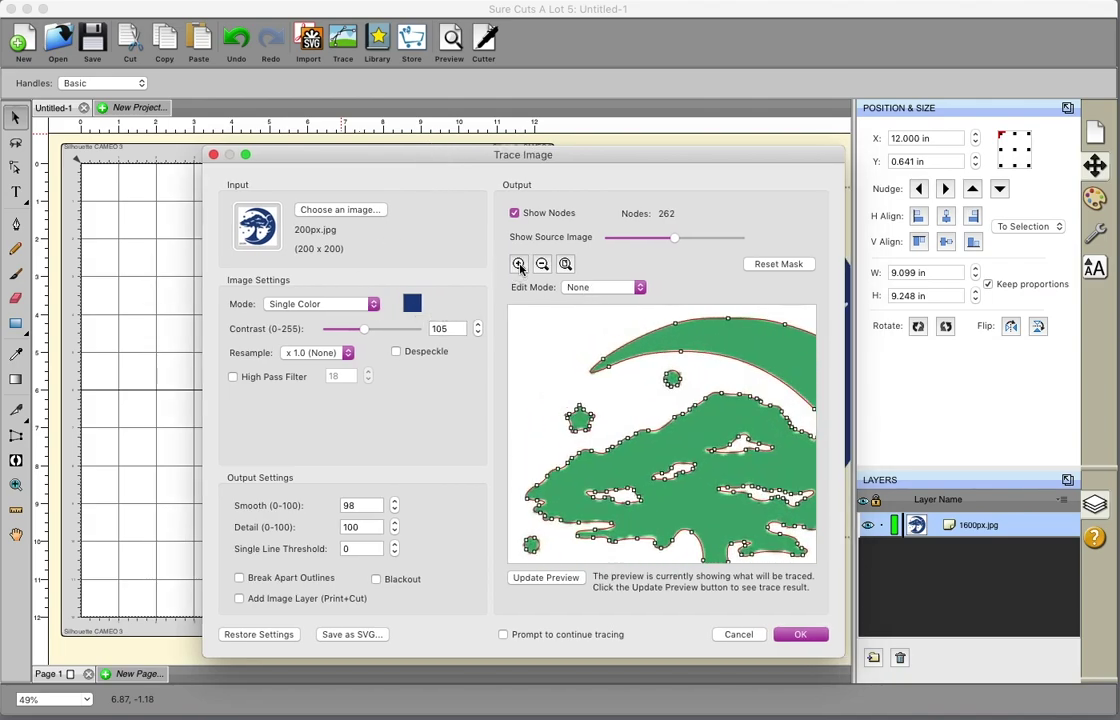
{"action": "left_click", "coordinate": [519, 264]}
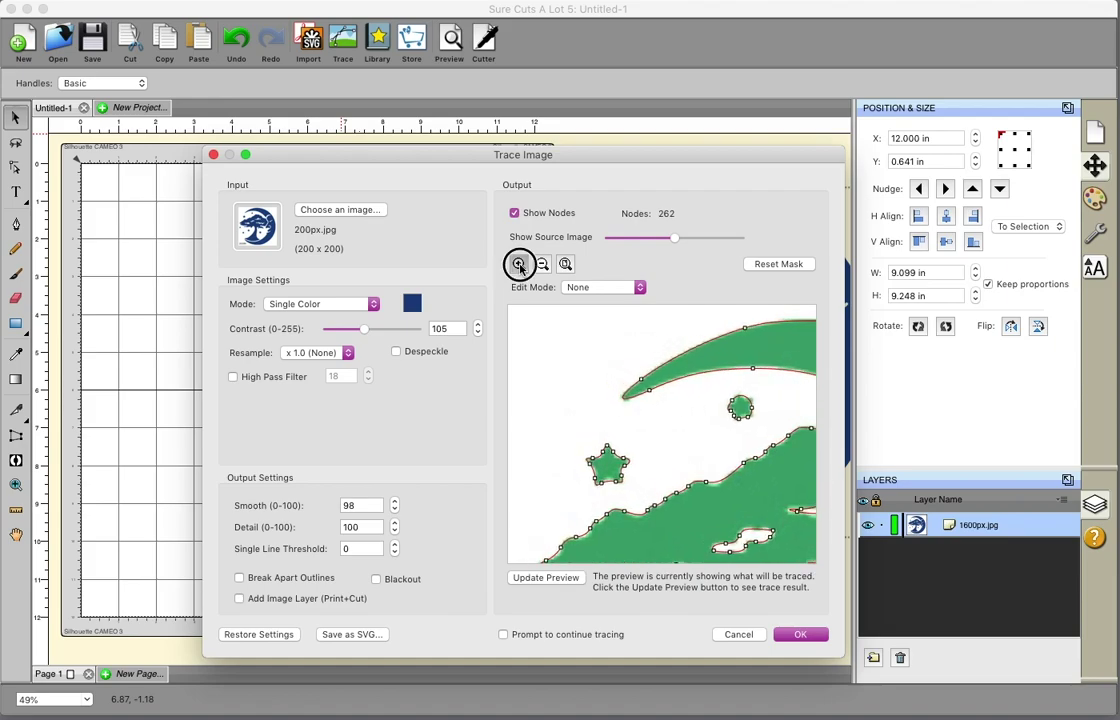
{"action": "left_click_drag", "start_coordinate": [615, 468], "coordinate": [601, 396]}
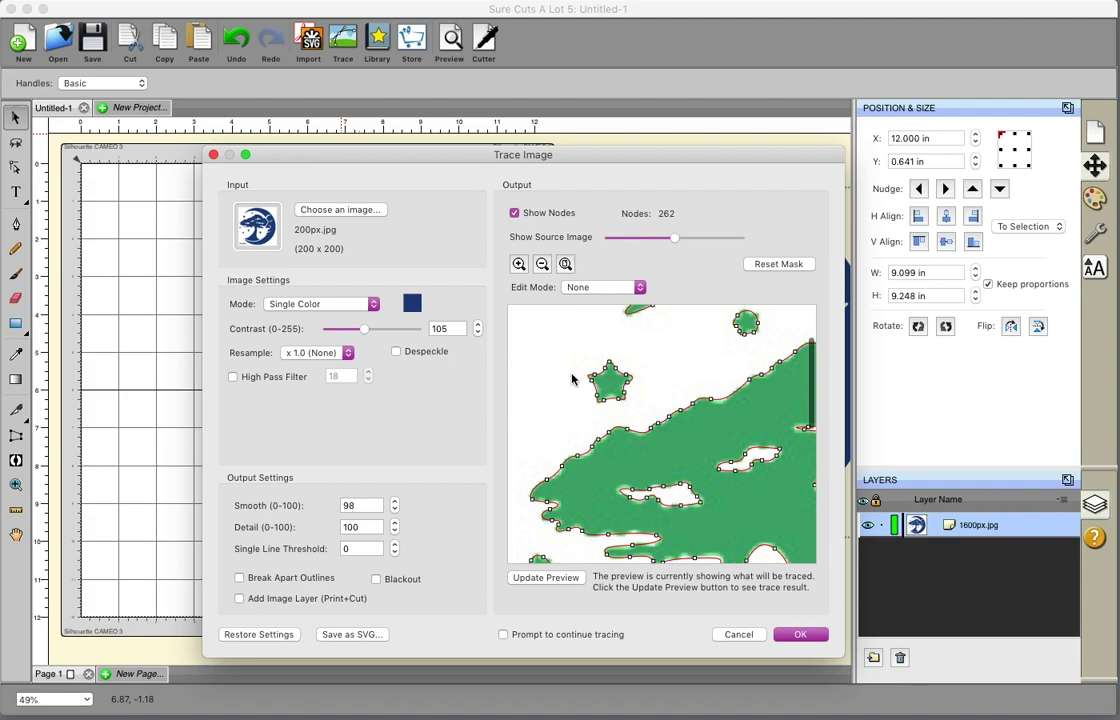
- Set the resample of 200px.jpg to x 2.0 and update the preview with the star and tree edges enlarged
{"action": "left_click", "coordinate": [325, 356]}
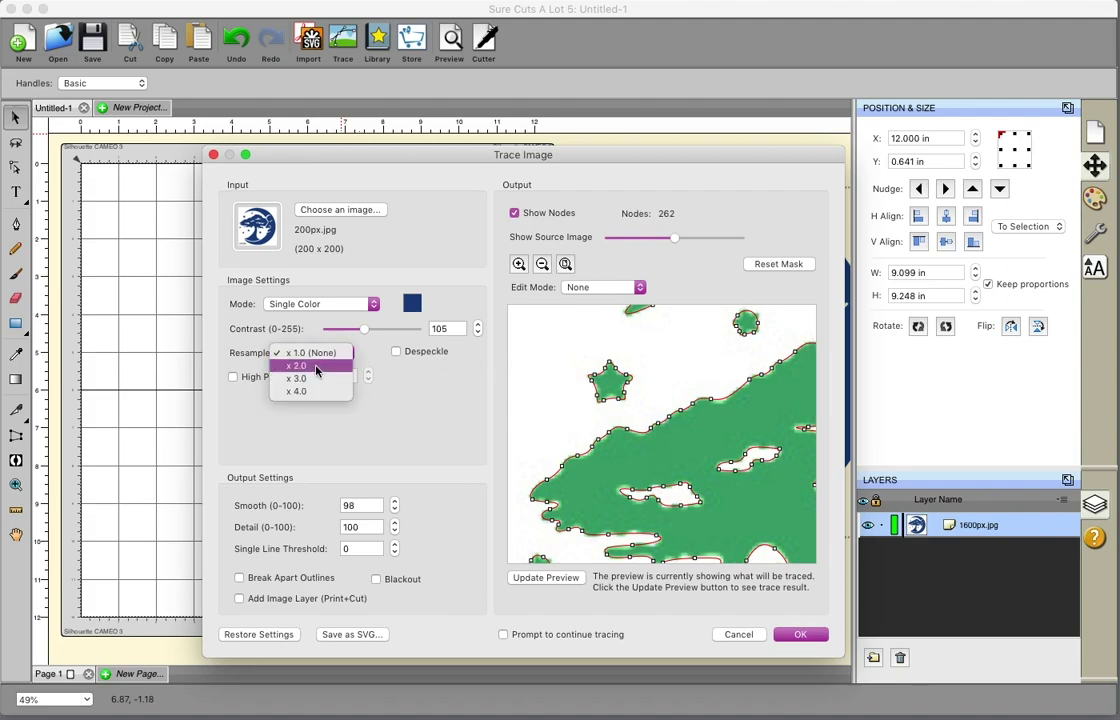
{"action": "left_click", "coordinate": [316, 368]}
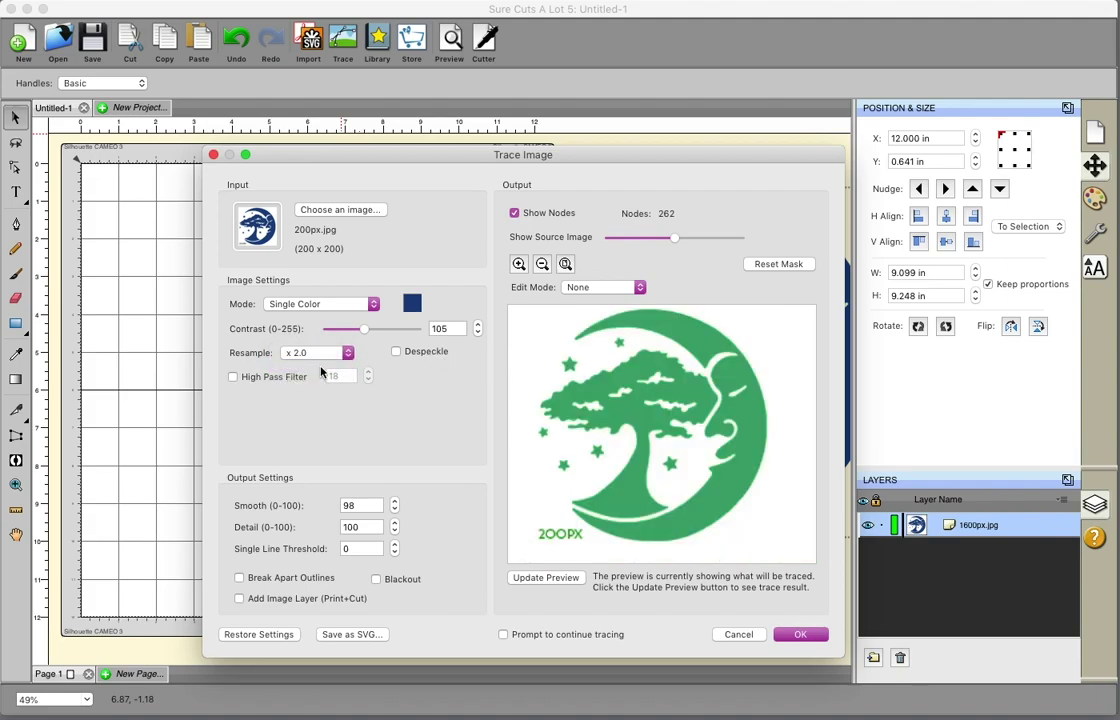
{"action": "left_click", "coordinate": [519, 264]}
{"action": "left_click", "coordinate": [519, 264]}
{"action": "left_click", "coordinate": [519, 264]}
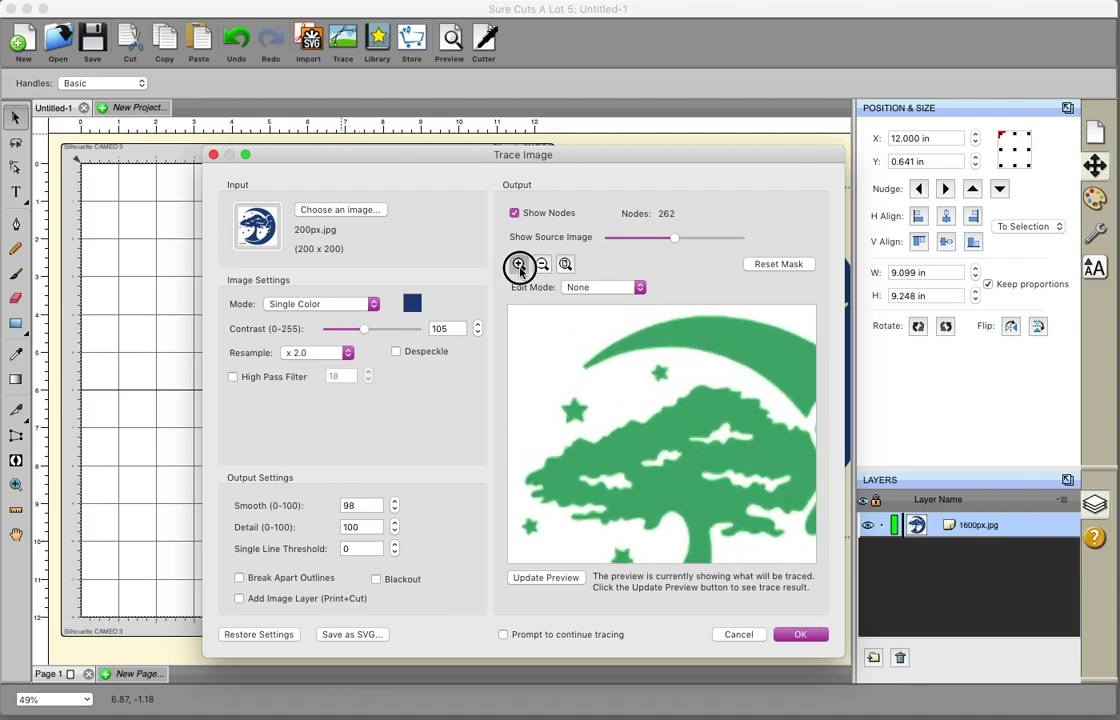
{"action": "left_click", "coordinate": [519, 265]}
{"action": "left_click", "coordinate": [519, 264]}
{"action": "scroll", "coordinate": [612, 405], "scroll_direction": "up", "scroll_amount": 3}
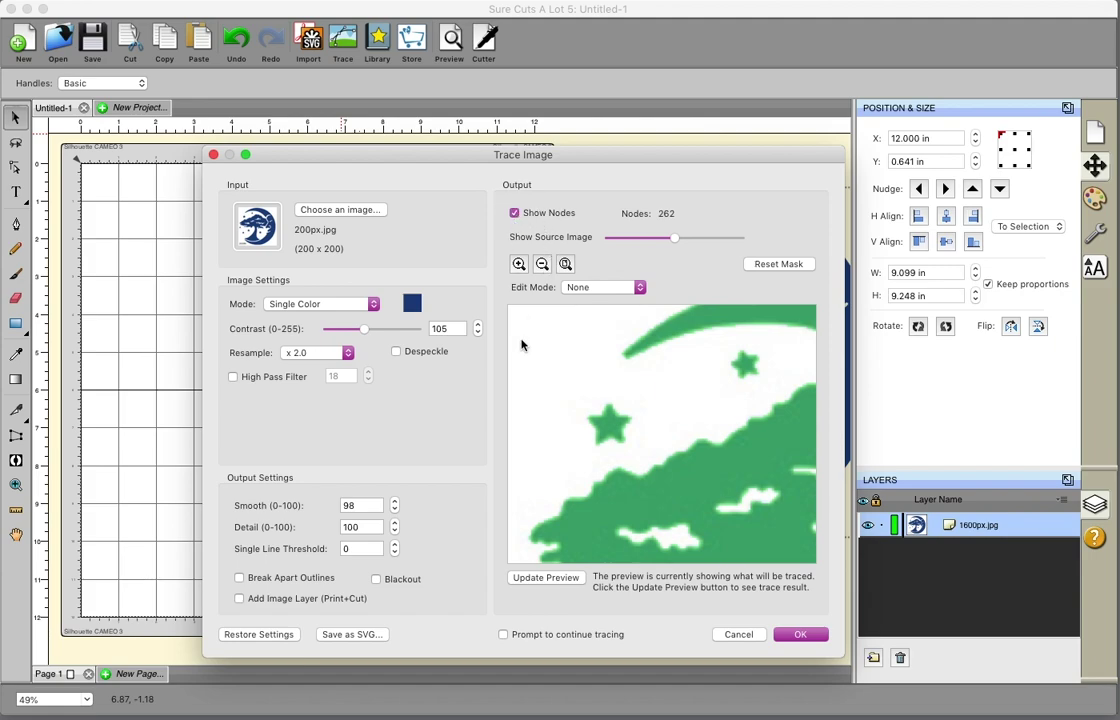
{"action": "left_click", "coordinate": [547, 578]}
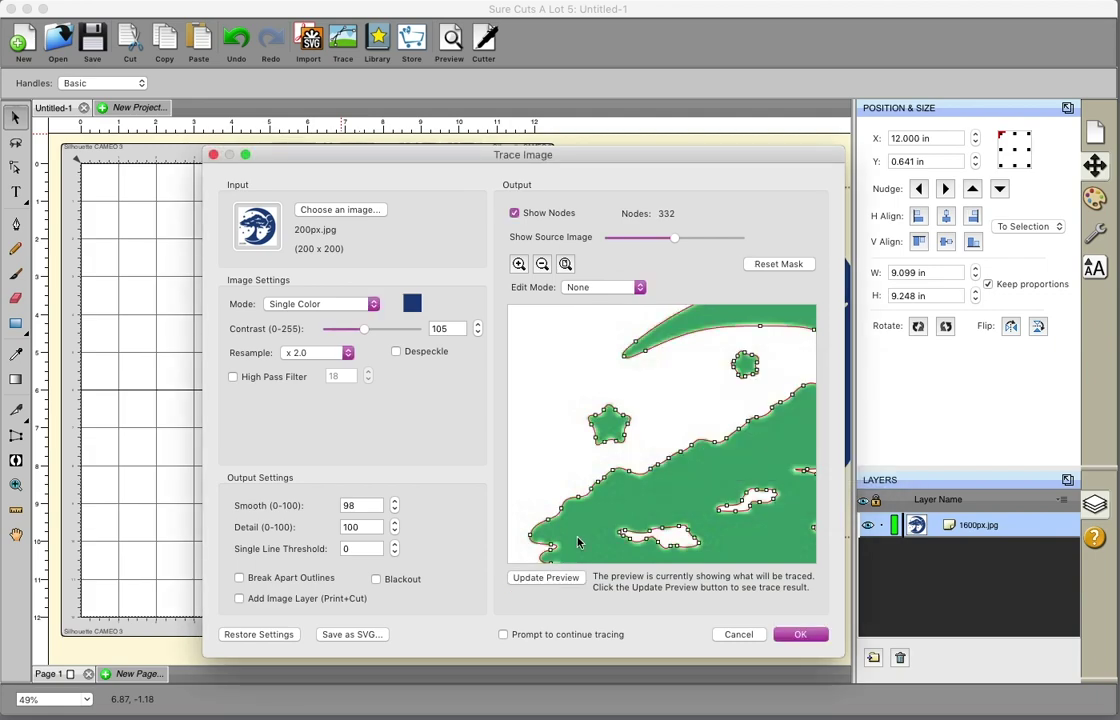
- Set the smoothing to 0, update the preview and check the outline of the star up close
{"action": "double_click", "coordinate": [372, 505]}
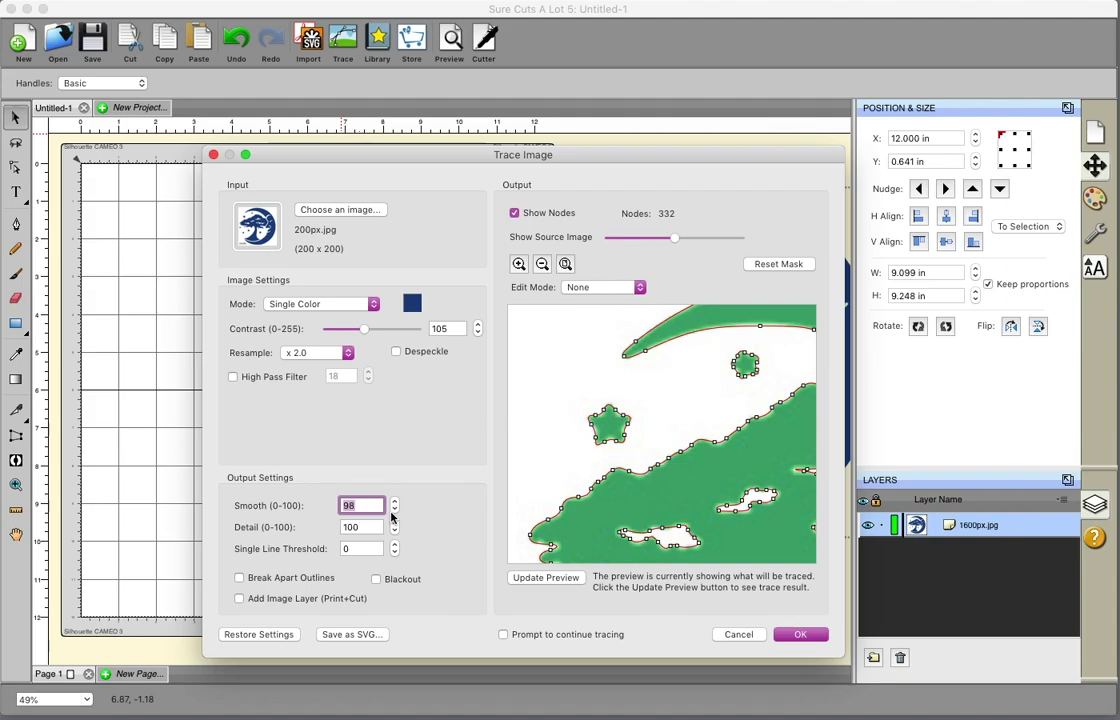
{"action": "left_click", "coordinate": [540, 578]}
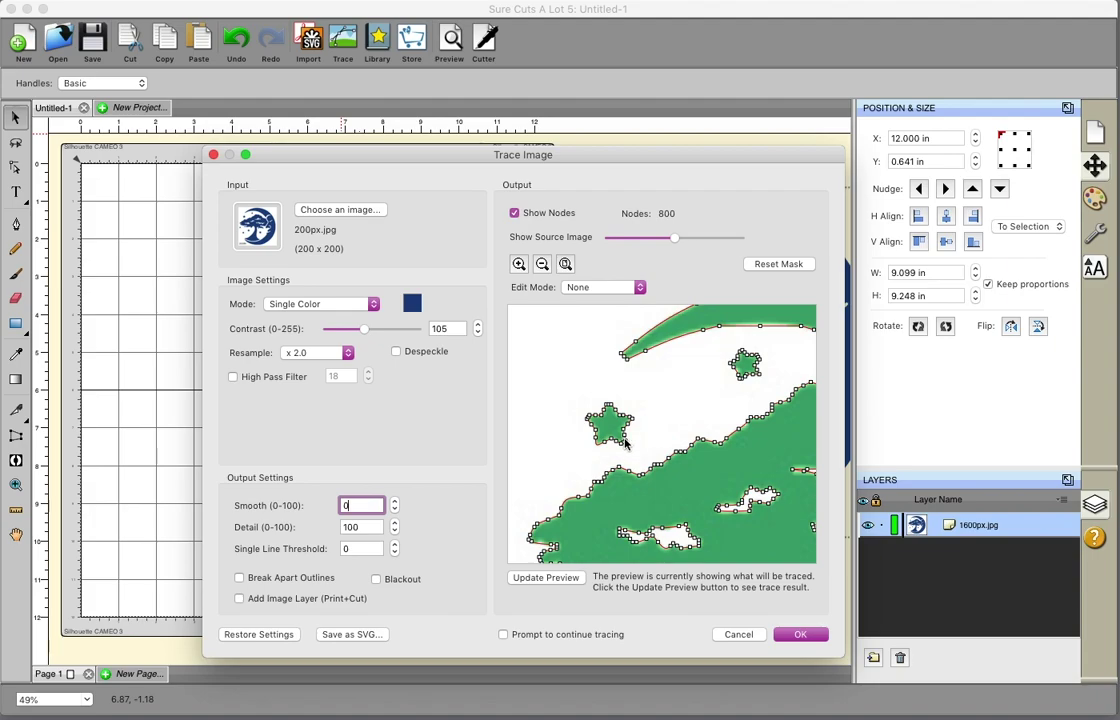
{"action": "left_click", "coordinate": [518, 264]}
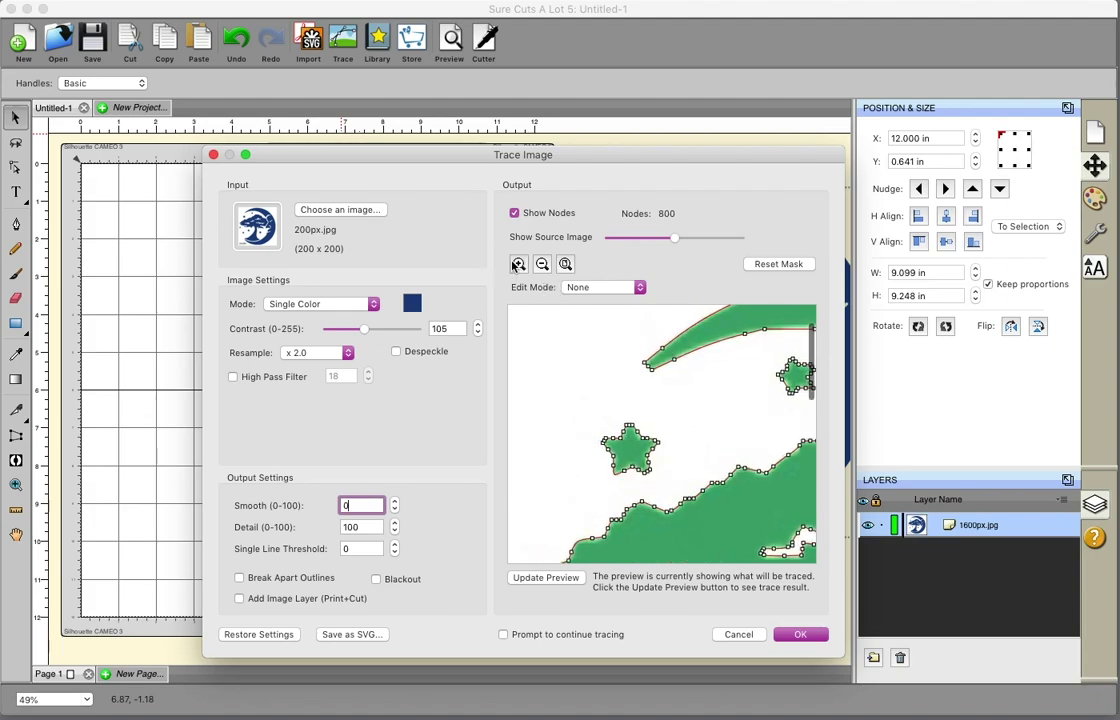
{"action": "left_click", "coordinate": [518, 264]}
{"action": "scroll", "coordinate": [673, 427], "scroll_direction": "down", "scroll_amount": 3}
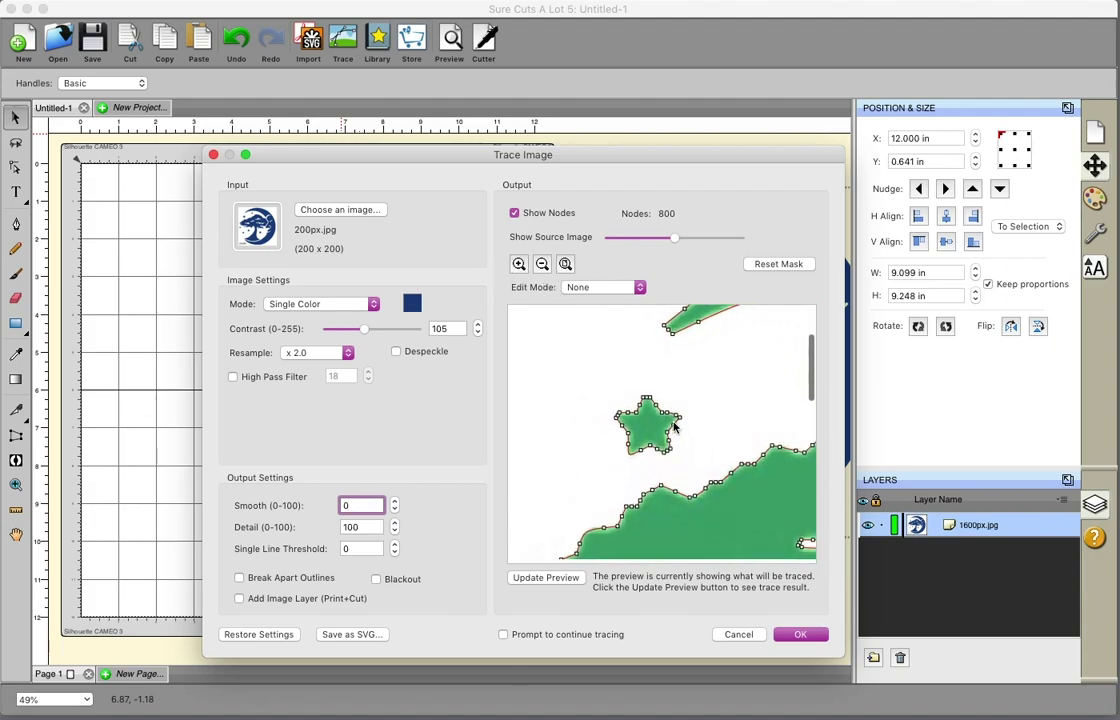
{"action": "scroll", "coordinate": [600, 400], "scroll_direction": "right", "scroll_amount": 1}
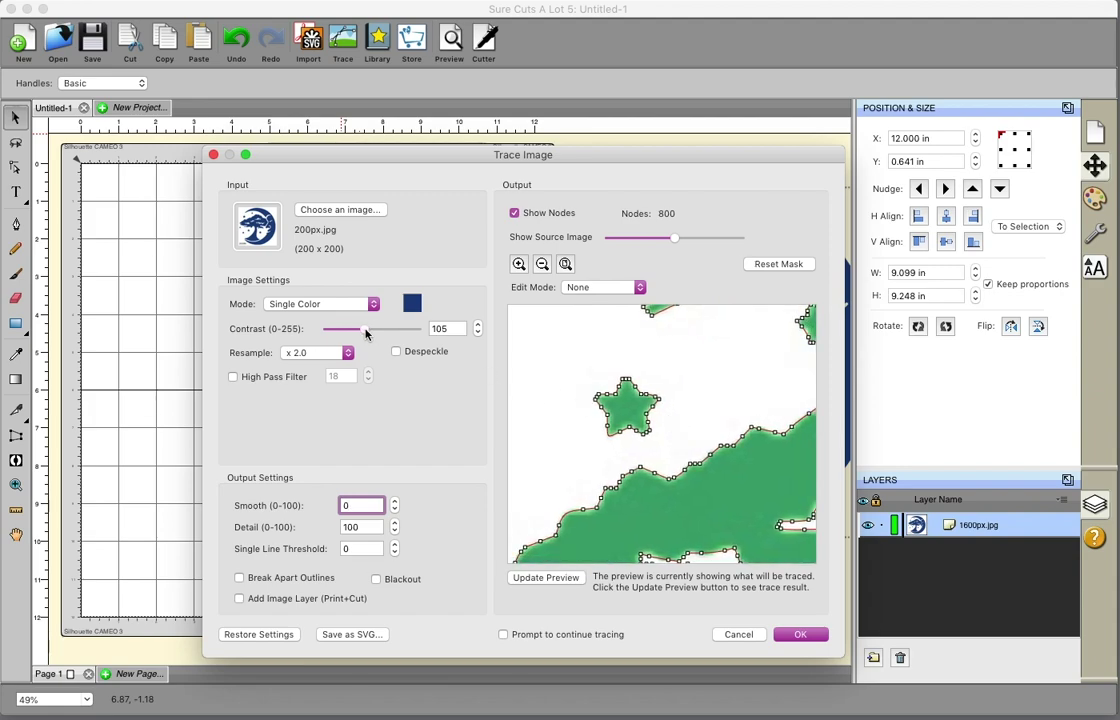
- Lower the contrast to 78, update the preview and accept the 200px trace into the document
{"action": "left_click_drag", "start_coordinate": [364, 333], "coordinate": [358, 333]}
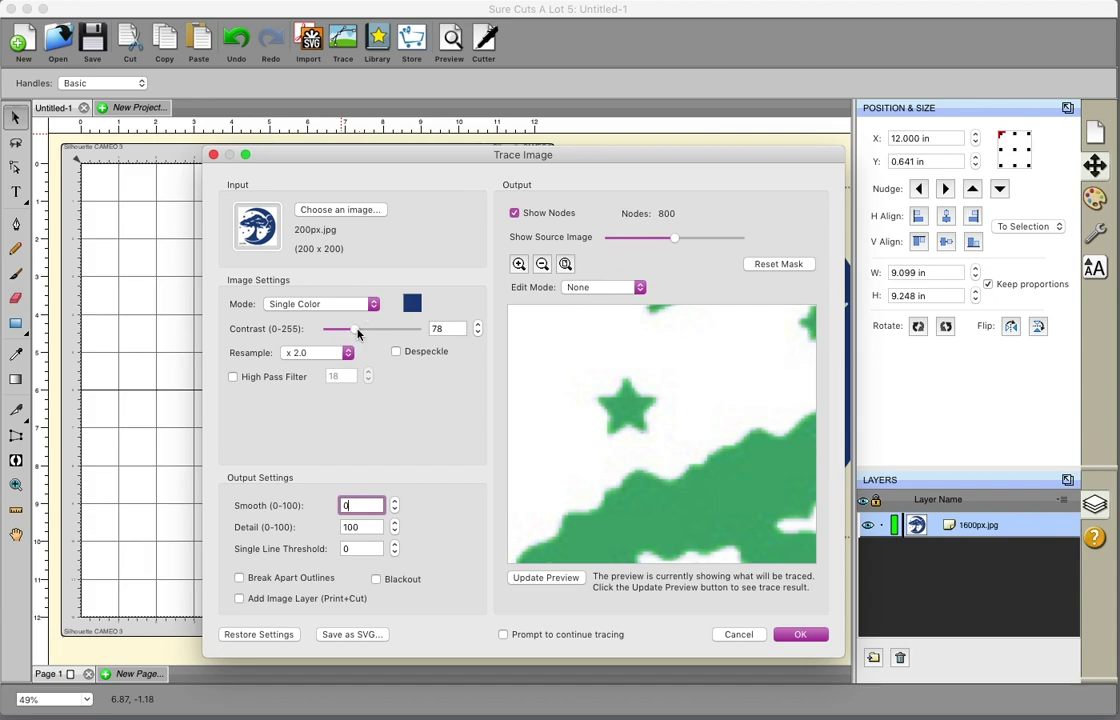
{"action": "left_click", "coordinate": [546, 578]}
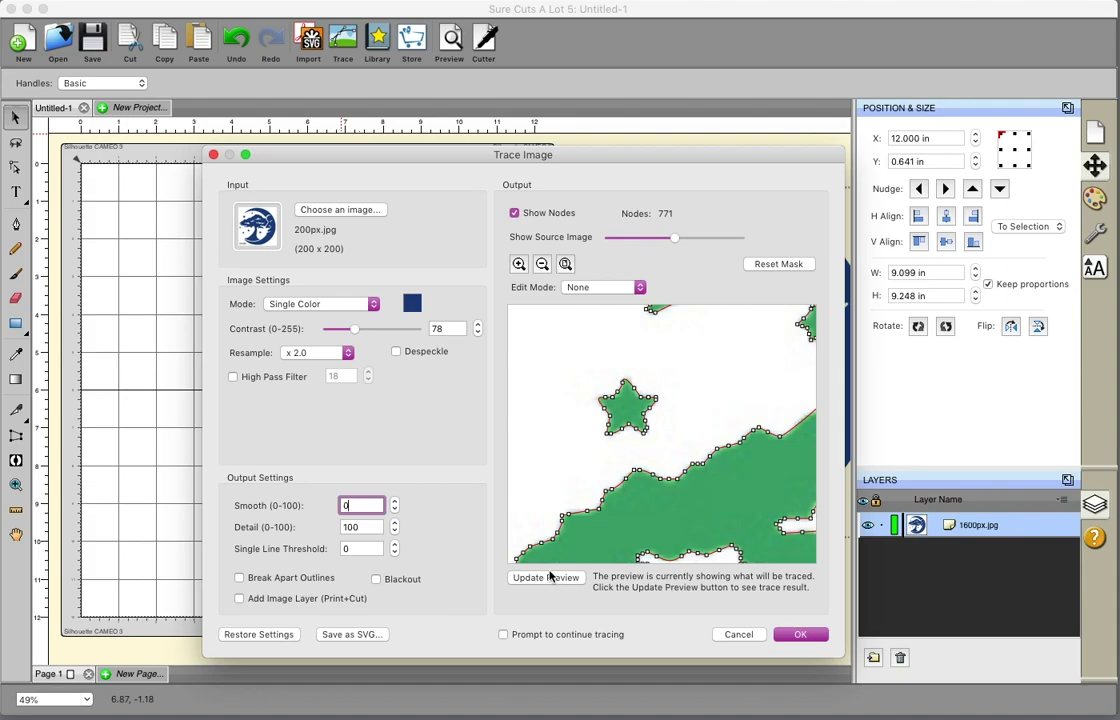
{"action": "left_click", "coordinate": [799, 636]}
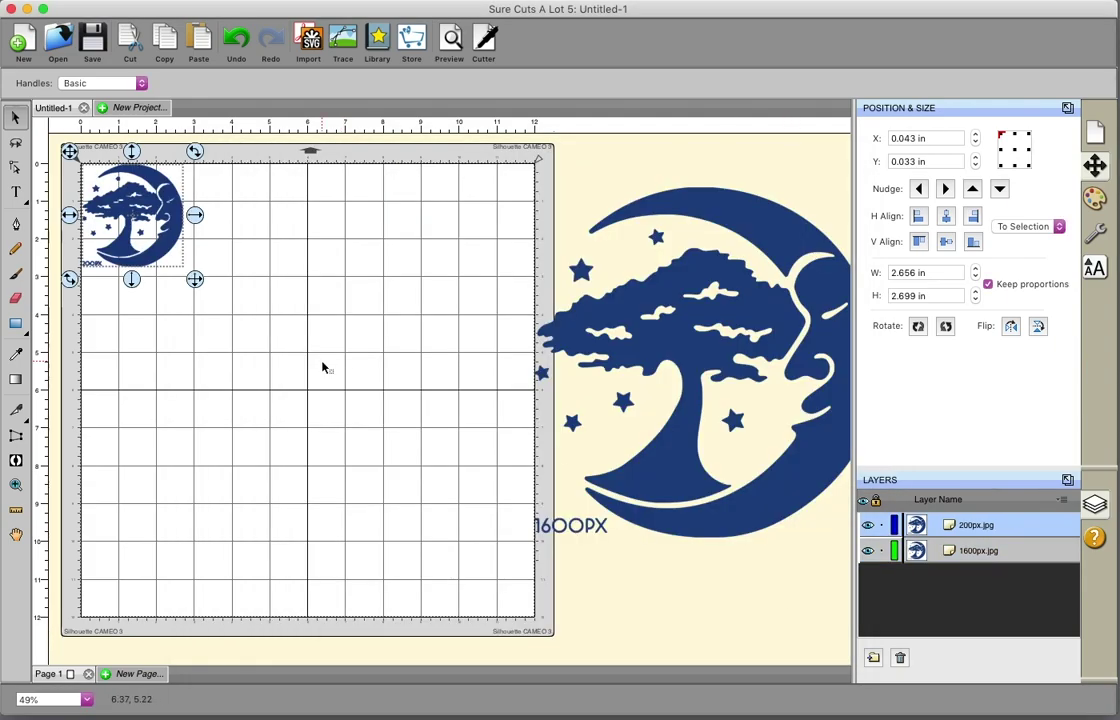
- Scale the 200px tracing proportionally to about 8.66 by 8.8 in and arrange it side by side with the 1600px tracing
{"action": "mouse_move", "coordinate": [194, 279]}
{"action": "left_mouse_down"}
{"action": "mouse_move", "coordinate": [425, 492]}
{"action": "mouse_move", "coordinate": [424, 512]}
{"action": "left_mouse_up"}
{"action": "left_click", "coordinate": [417, 542]}
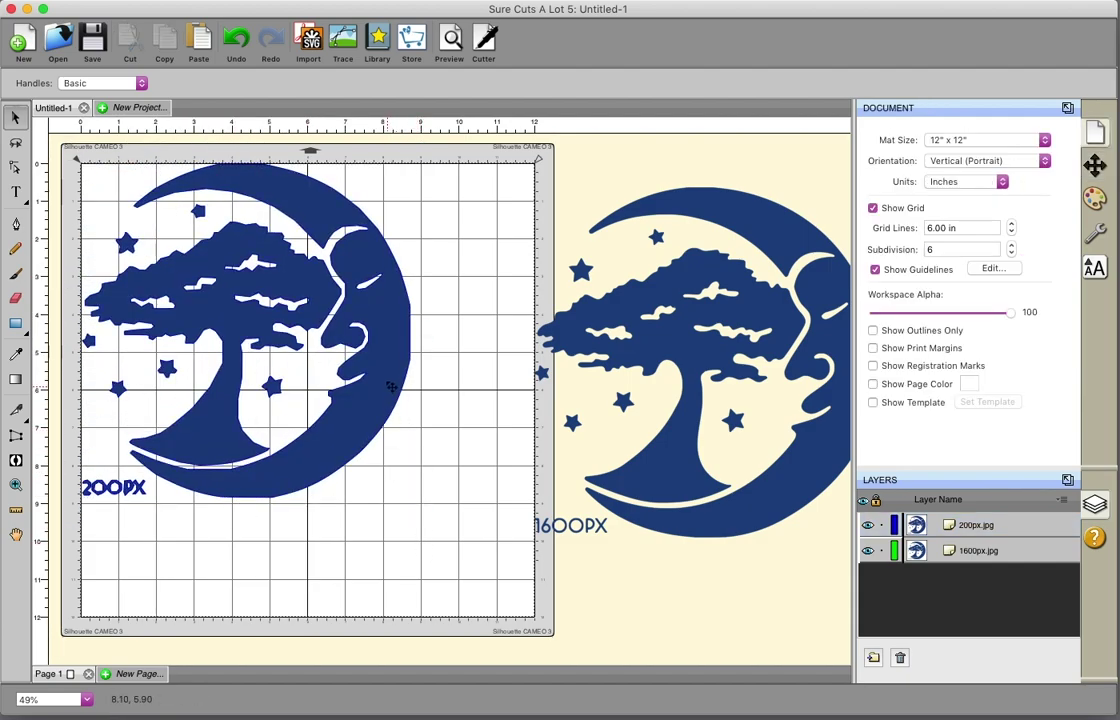
{"action": "left_click_drag", "start_coordinate": [395, 385], "coordinate": [455, 403]}
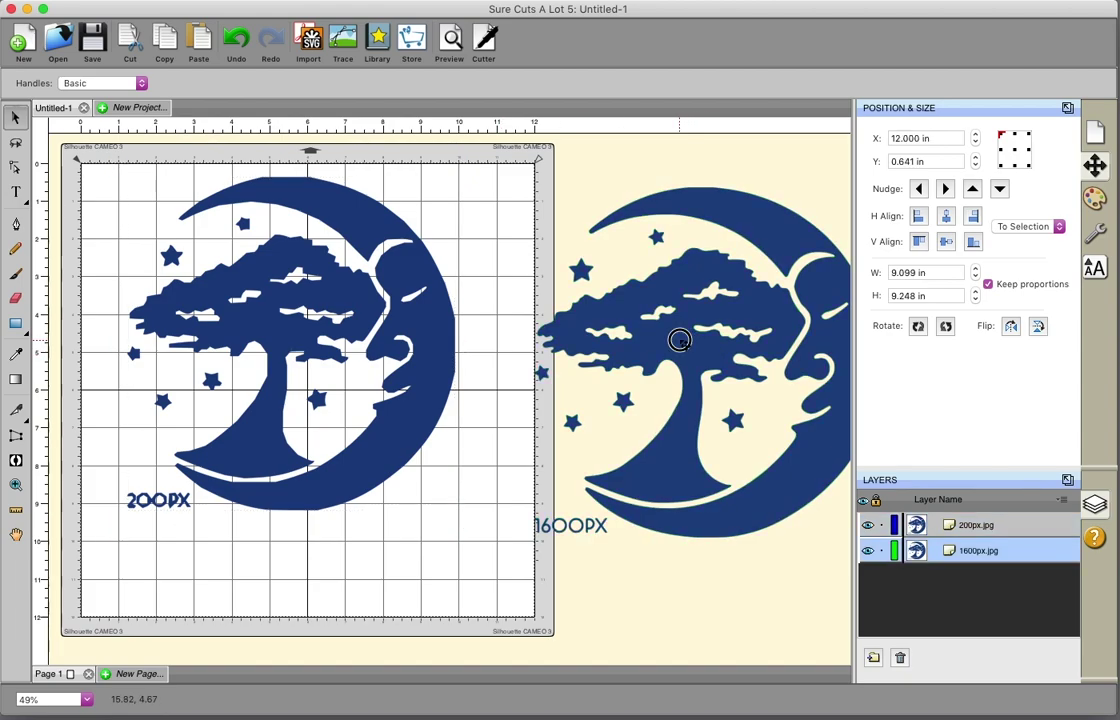
{"action": "left_click_drag", "start_coordinate": [672, 327], "coordinate": [612, 331]}
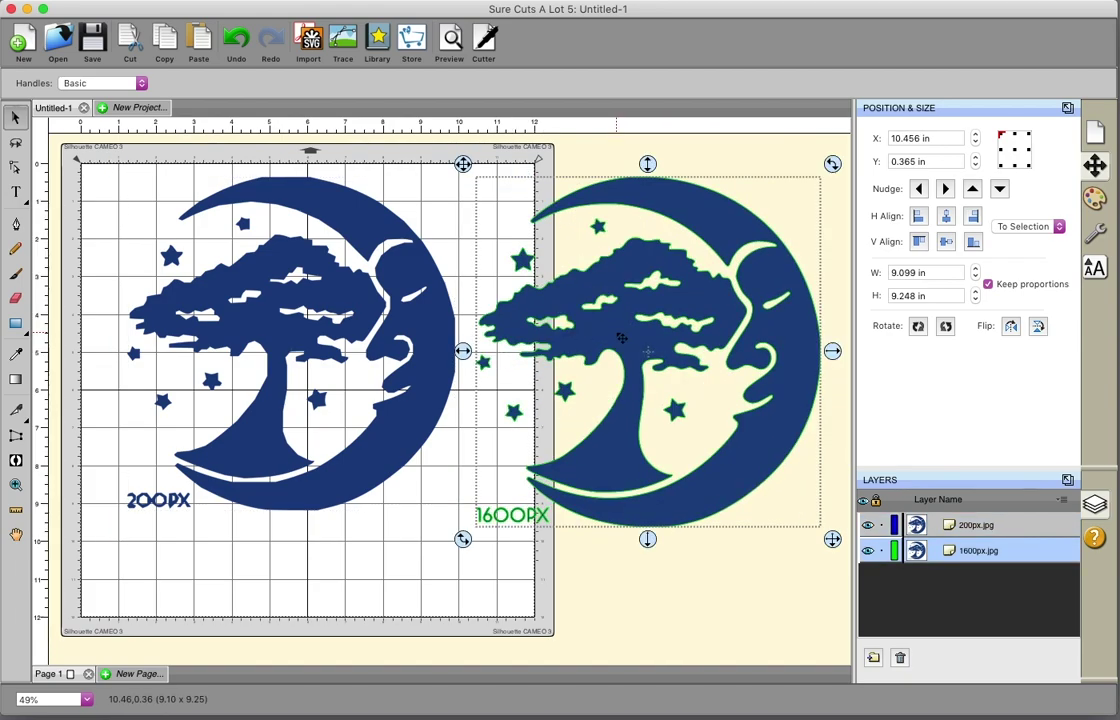
{"action": "left_click", "coordinate": [612, 575]}
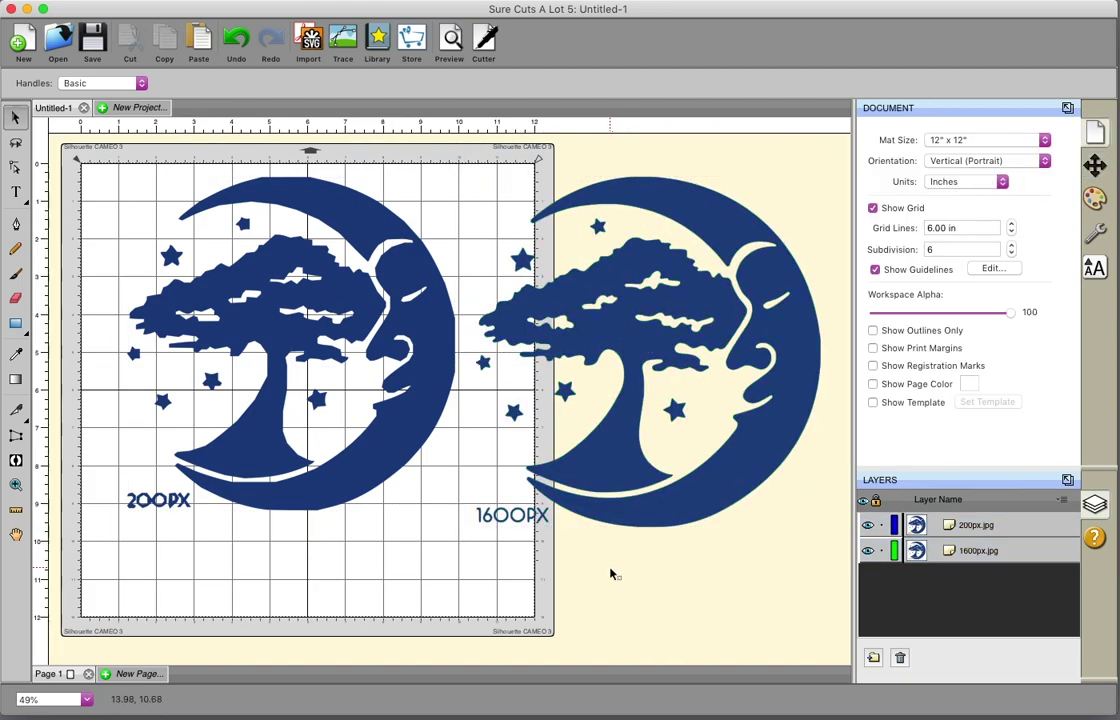
- Select the 200px tracing and scale it down proportionally to about 6.21 by 6.31 in
{"action": "left_click", "coordinate": [358, 422]}
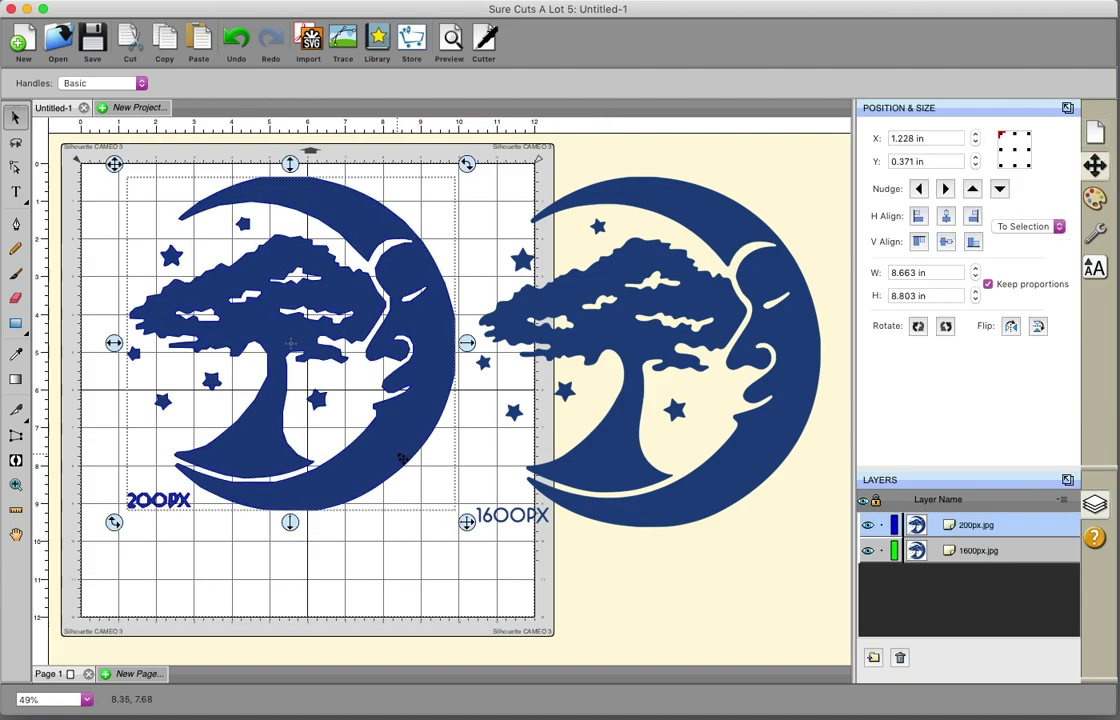
{"action": "left_click", "coordinate": [389, 556]}
{"action": "left_click", "coordinate": [416, 432]}
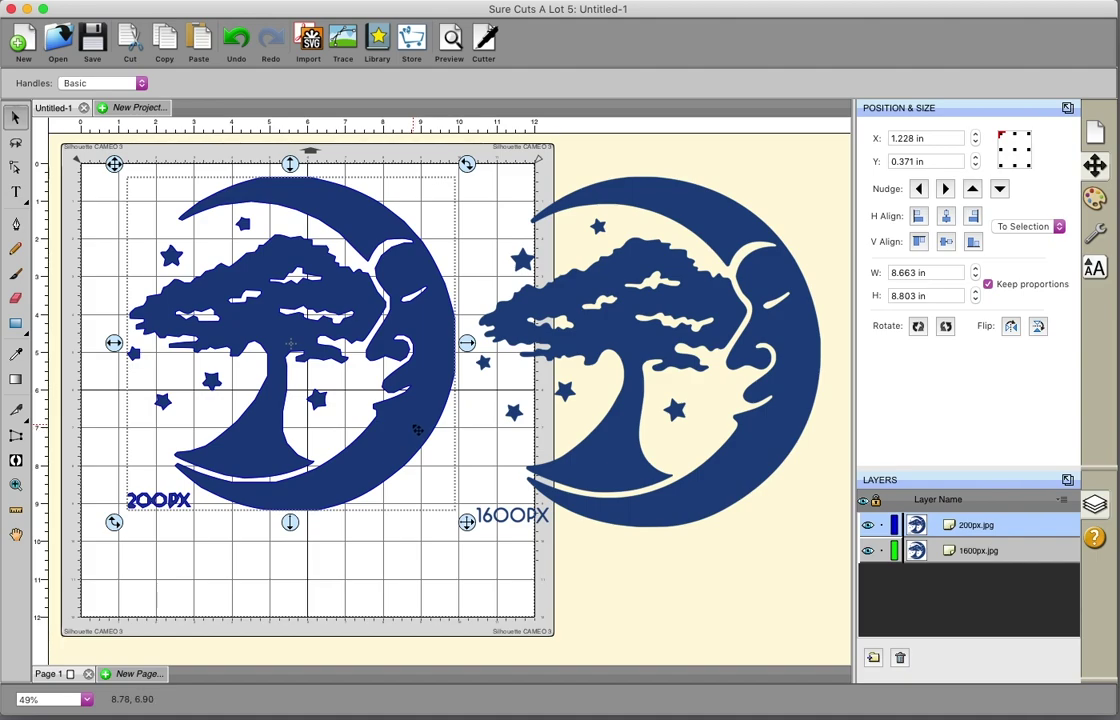
{"action": "left_click_drag", "start_coordinate": [467, 521], "coordinate": [374, 446]}
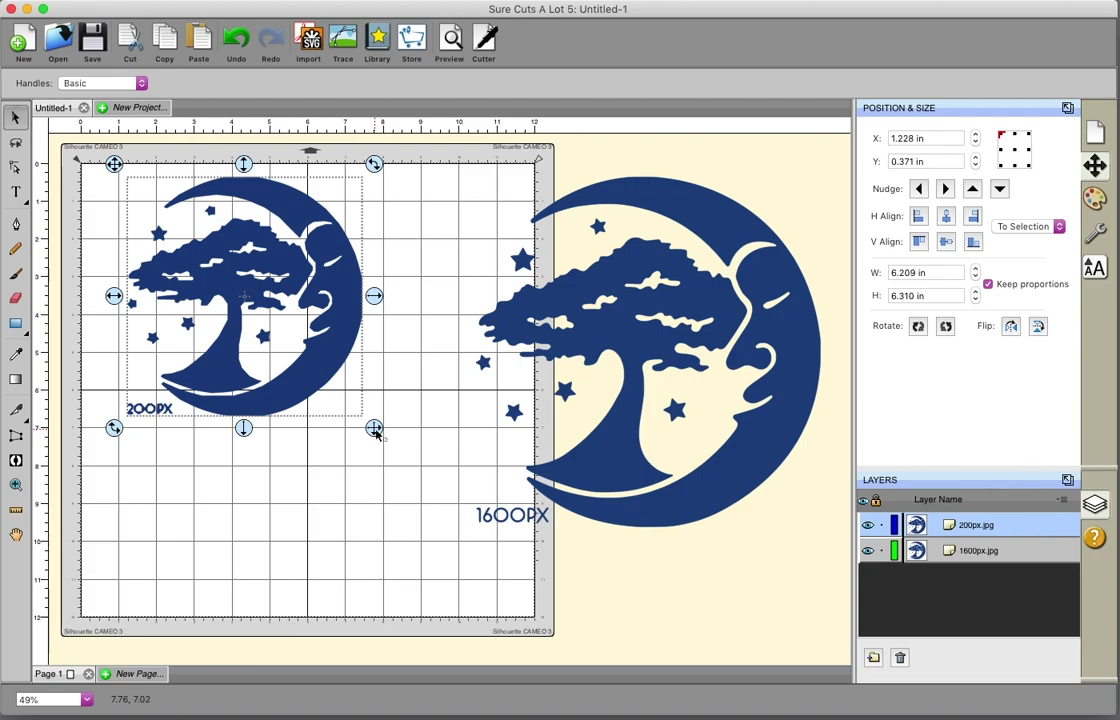
- Reposition the 1600px tracing mostly off the mat and delete the 200px tracing
{"action": "left_click", "coordinate": [637, 325]}
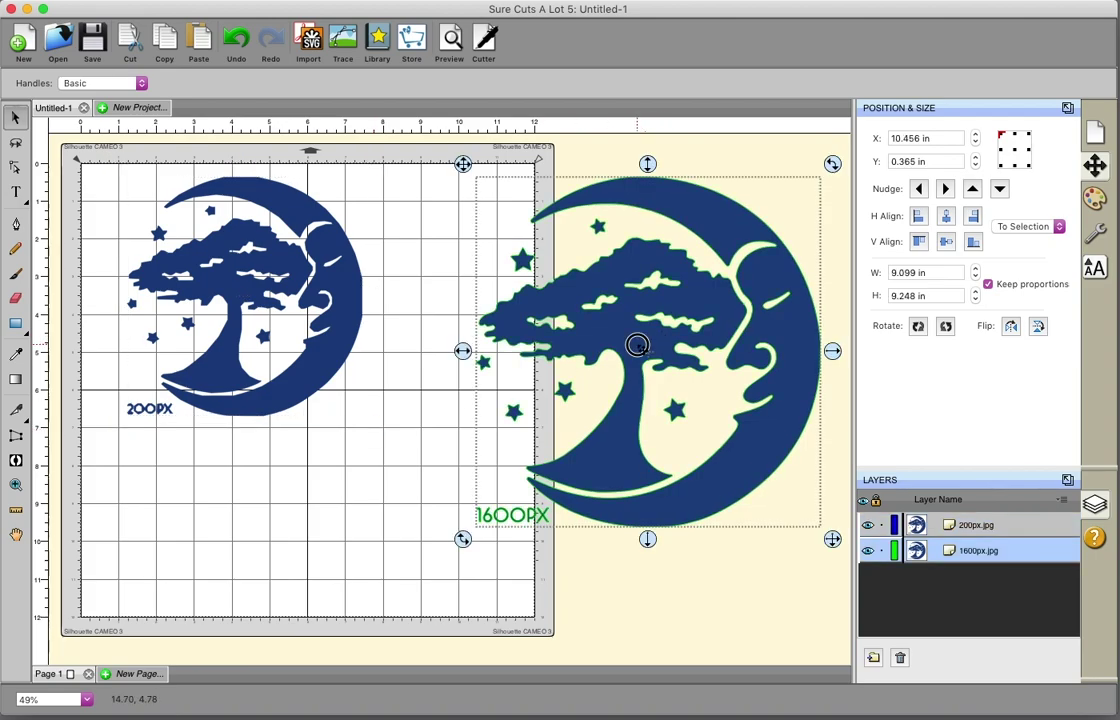
{"action": "left_click_drag", "start_coordinate": [637, 325], "coordinate": [560, 338]}
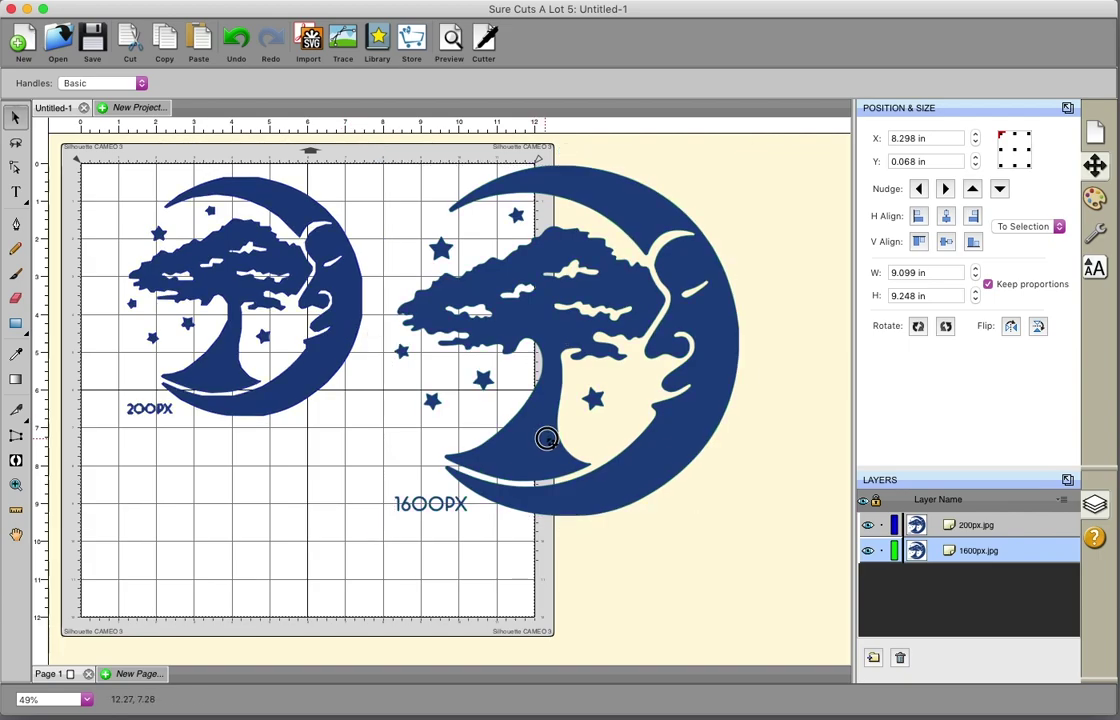
{"action": "left_click_drag", "start_coordinate": [543, 437], "coordinate": [636, 440]}
{"action": "left_click", "coordinate": [325, 373]}
{"action": "key", "text": "Delete"}
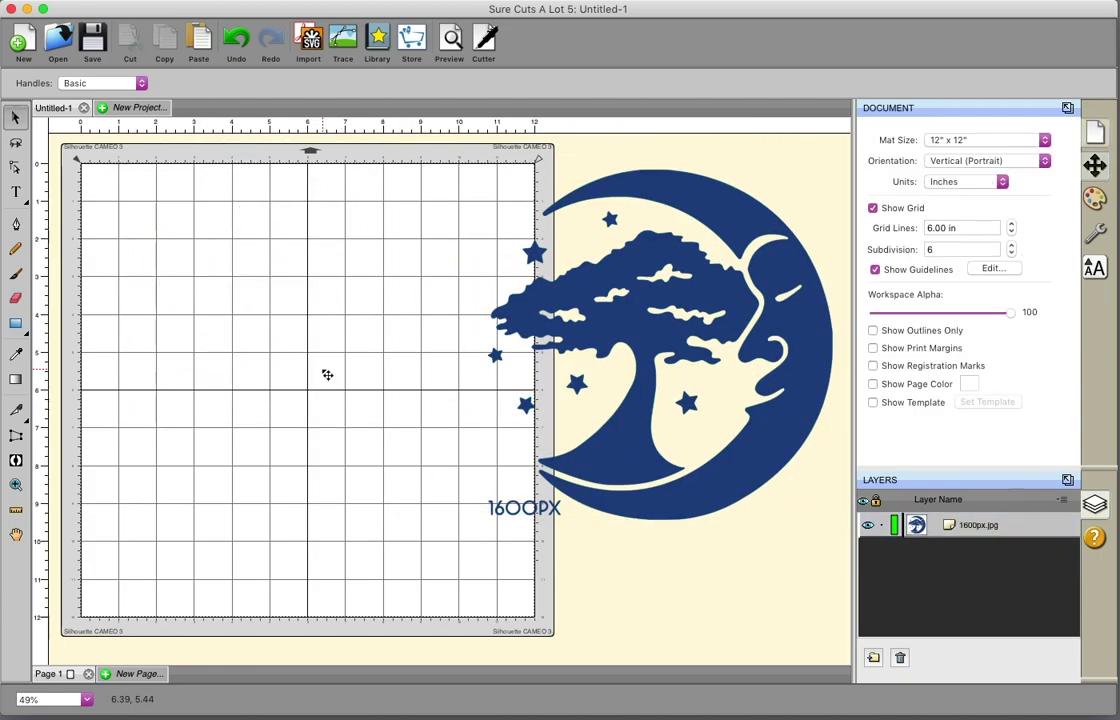
- Load 800px.jpg from the Desktop into a new trace
{"action": "left_click", "coordinate": [340, 43]}
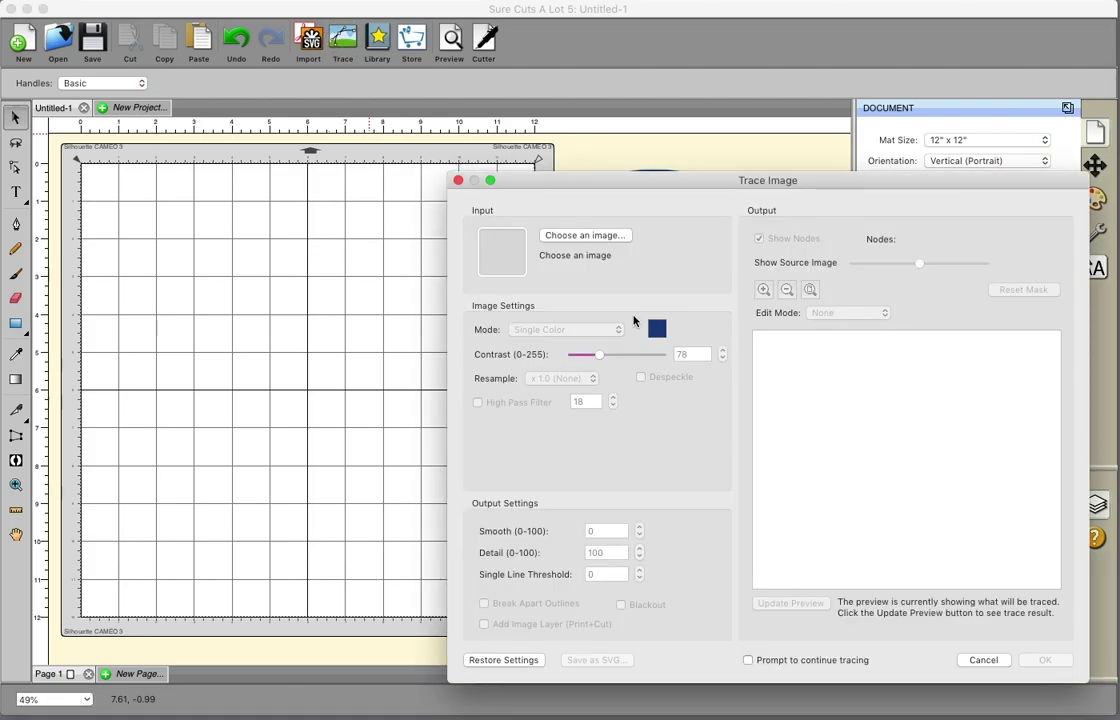
{"action": "left_click", "coordinate": [593, 236]}
{"action": "double_click", "coordinate": [888, 305]}
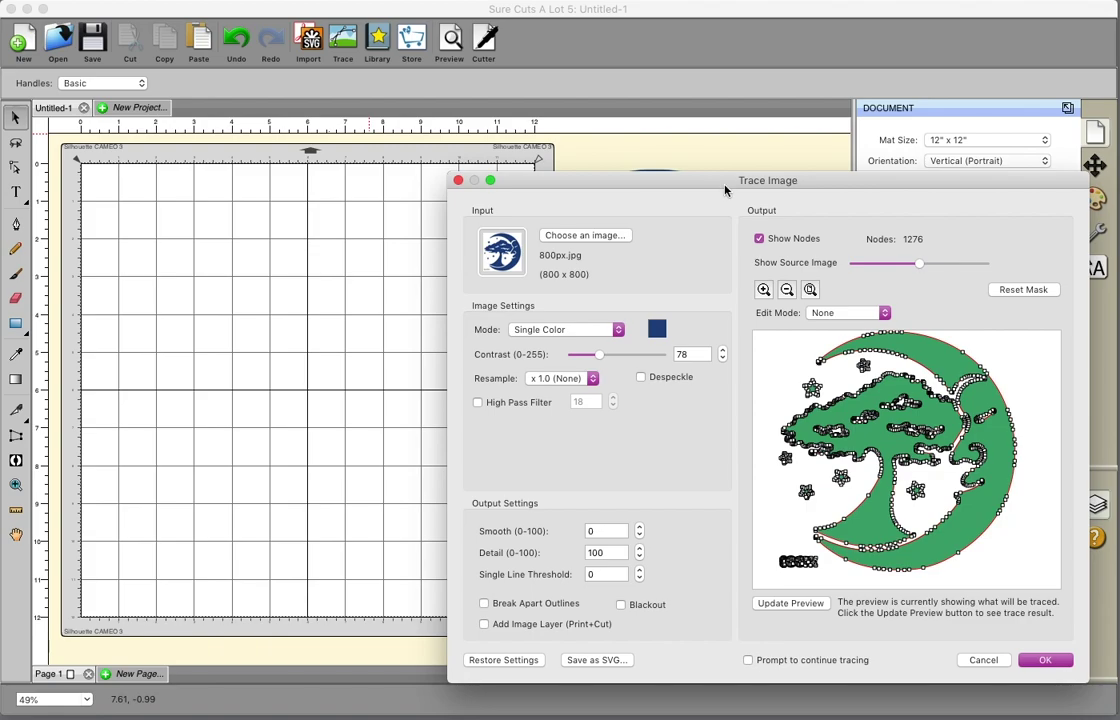
{"action": "mouse_move", "coordinate": [725, 190]}
{"action": "left_mouse_down"}
{"action": "mouse_move", "coordinate": [506, 152]}
{"action": "mouse_move", "coordinate": [510, 143]}
{"action": "left_mouse_up"}
- Examine the 800px trace outlines around the star and foliage up close, and switch to Preview to view the source image 800px.jpg
{"action": "left_click", "coordinate": [549, 243]}
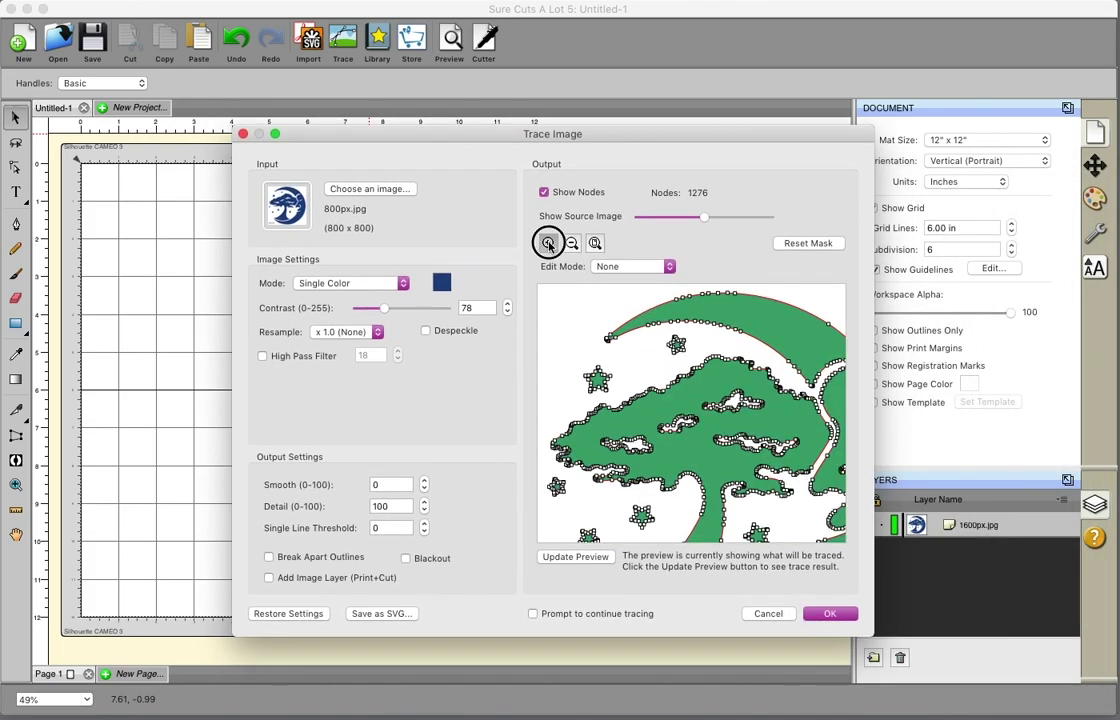
{"action": "left_click", "coordinate": [549, 243]}
{"action": "left_click", "coordinate": [549, 243]}
{"action": "scroll", "coordinate": [606, 351], "scroll_direction": "down", "scroll_amount": 10}
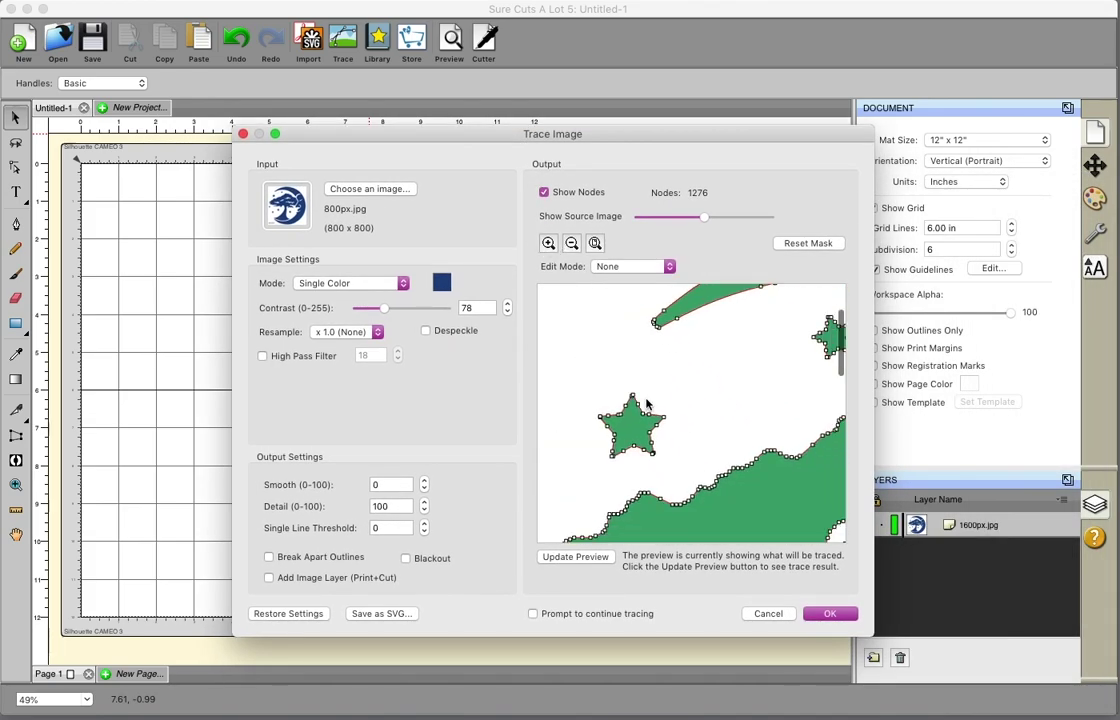
{"action": "scroll", "coordinate": [646, 404], "scroll_direction": "down", "scroll_amount": 2}
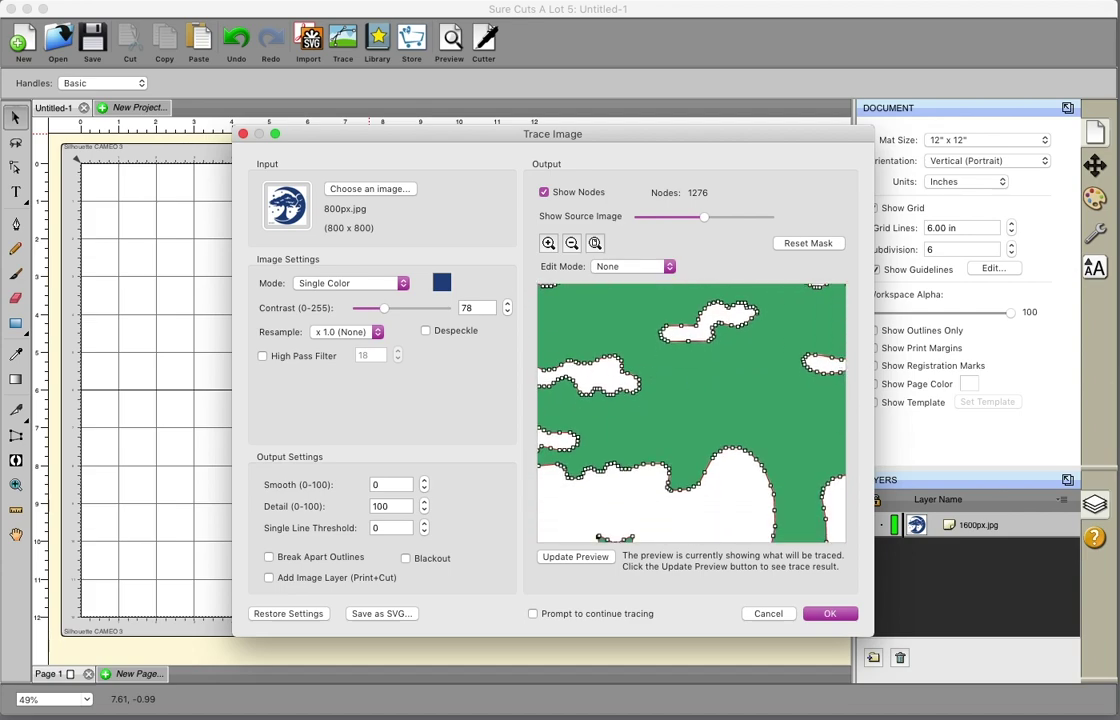
{"action": "key", "text": "super+Tab"}
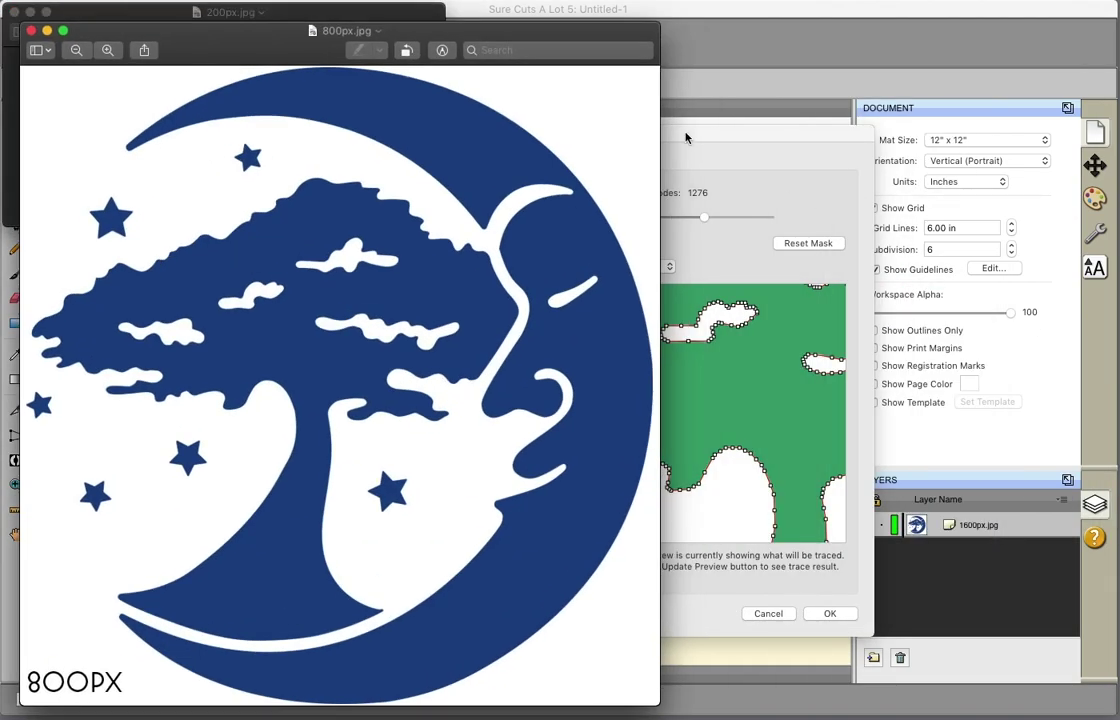
- Move the 800px.jpg window aside and view 1600px.jpg at its actual size
{"action": "left_click_drag", "start_coordinate": [525, 54], "coordinate": [951, 36]}
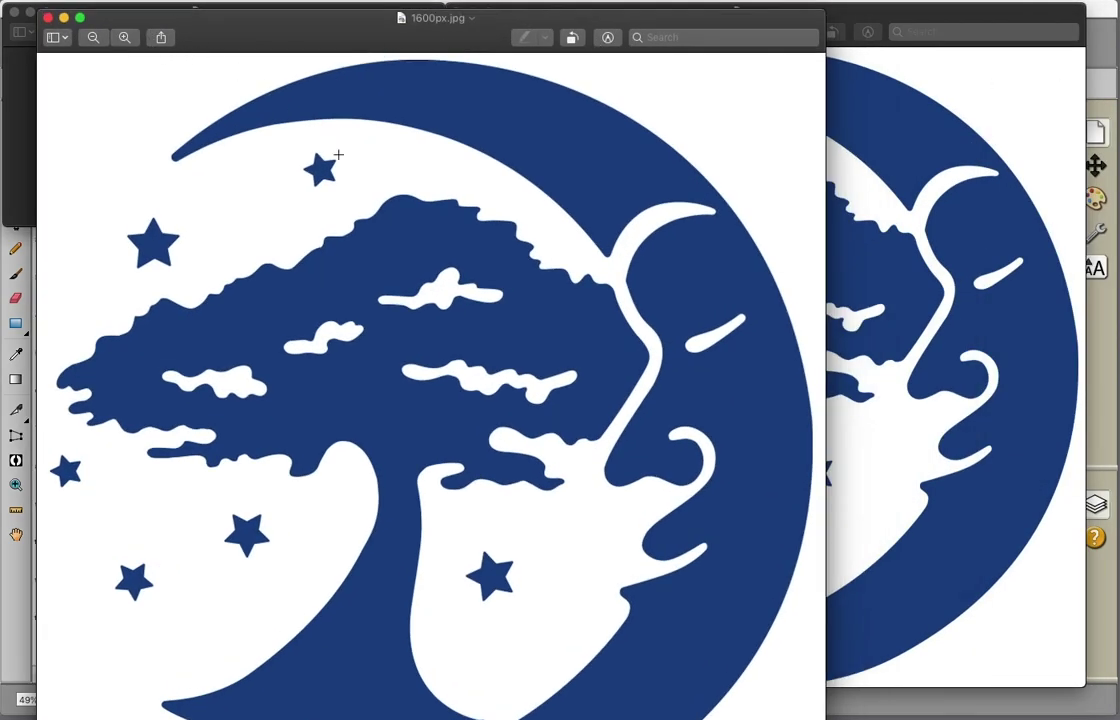
{"action": "mouse_move", "coordinate": [240, 5]}
{"action": "left_click", "coordinate": [181, 9]}
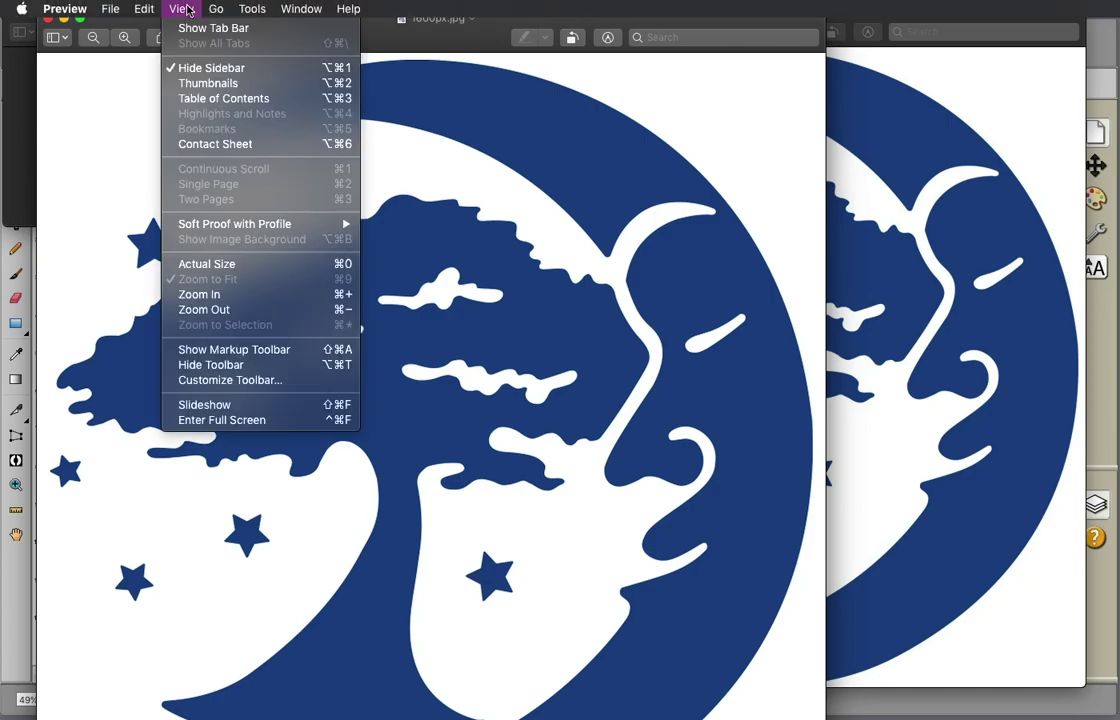
{"action": "left_click", "coordinate": [213, 265]}
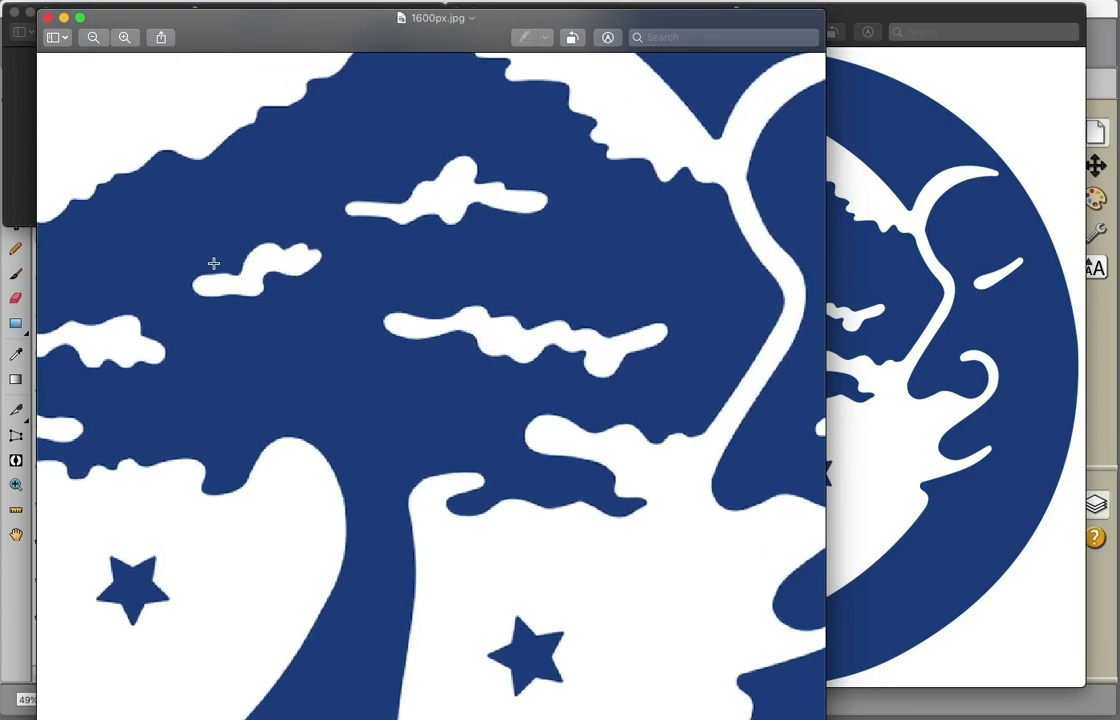
- Rearrange the Preview windows to compare 200px.jpg, 800px.jpg and 1600px.jpg in size at actual scale
{"action": "left_click_drag", "start_coordinate": [382, 35], "coordinate": [1119, 290]}
{"action": "left_click", "coordinate": [622, 32]}
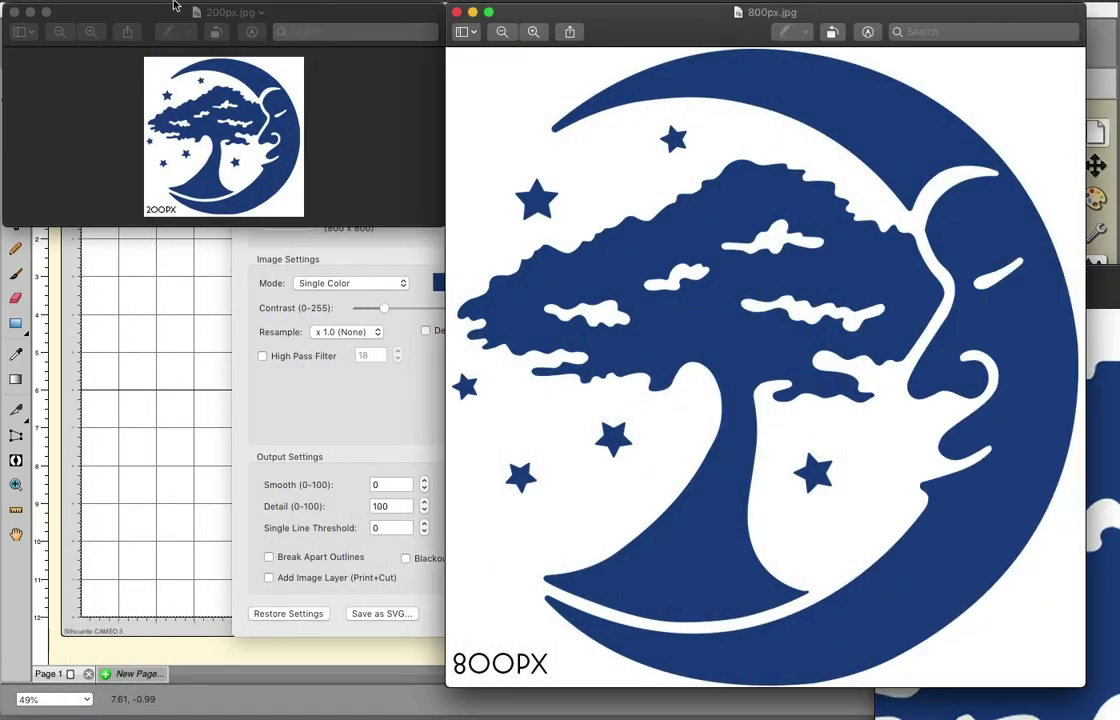
{"action": "left_click", "coordinate": [181, 9]}
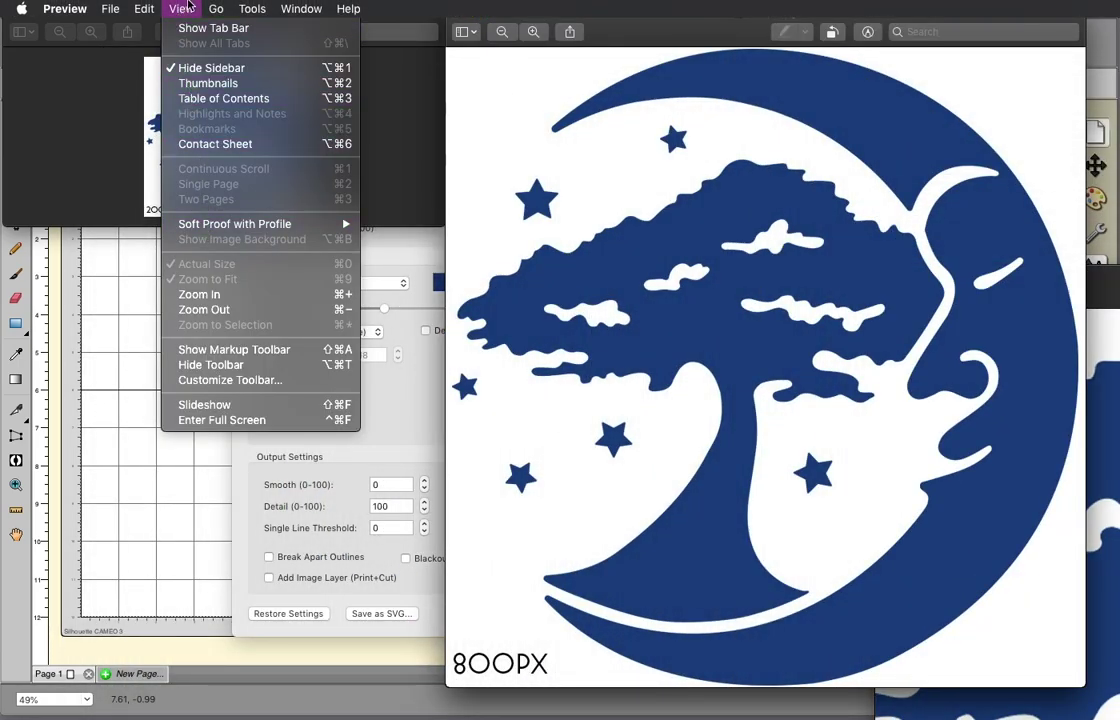
{"action": "left_click", "coordinate": [482, 157]}
{"action": "left_click", "coordinate": [356, 118]}
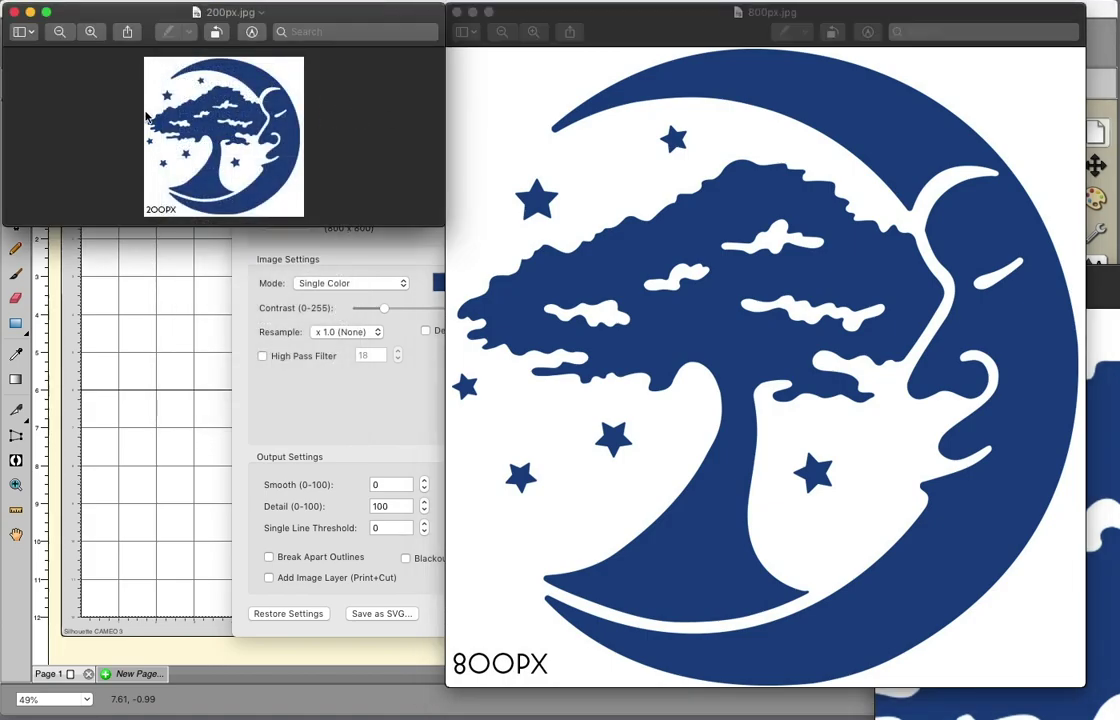
{"action": "left_click_drag", "start_coordinate": [636, 35], "coordinate": [242, 28]}
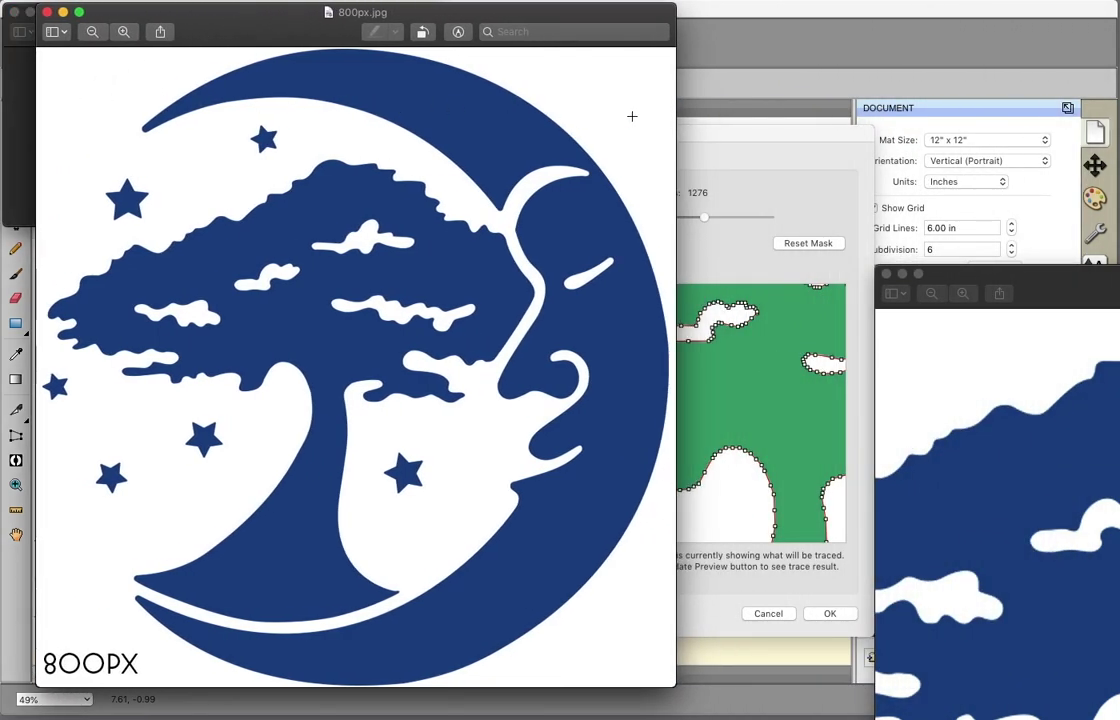
{"action": "left_click_drag", "start_coordinate": [1080, 274], "coordinate": [283, 5]}
- Examine the foliage and face in 1600px.jpg, and switch back to the 800px trace's large star in Sure Cuts A Lot
{"action": "scroll", "coordinate": [600, 408], "scroll_direction": "right", "scroll_amount": 2}
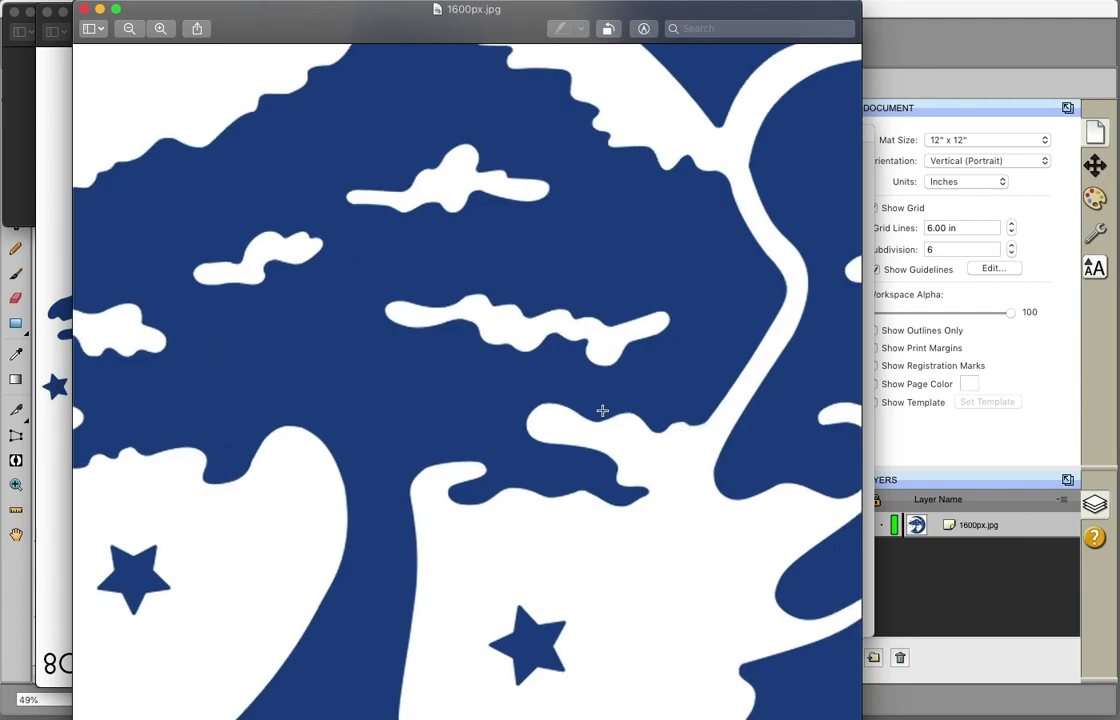
{"action": "scroll", "coordinate": [612, 412], "scroll_direction": "left", "scroll_amount": 5}
{"action": "scroll", "coordinate": [612, 412], "scroll_direction": "right", "scroll_amount": 6}
{"action": "scroll", "coordinate": [612, 412], "scroll_direction": "right", "scroll_amount": 3}
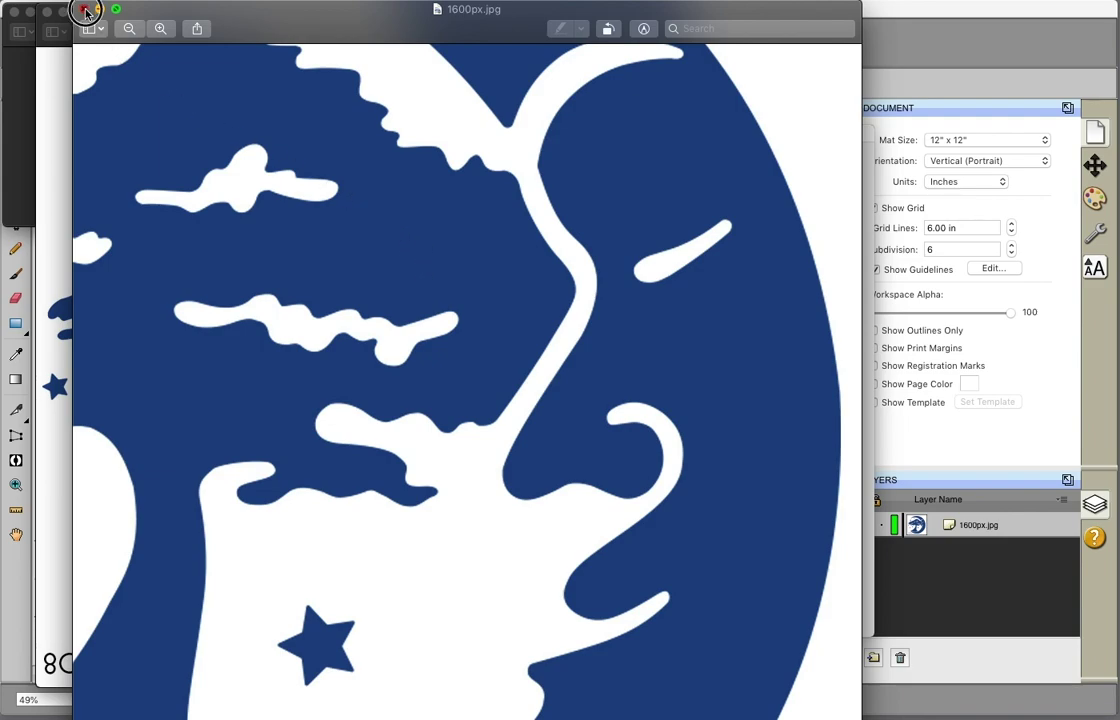
{"action": "key", "text": "super+0"}
{"action": "left_click", "coordinate": [42, 12]}
{"action": "scroll", "coordinate": [671, 394], "scroll_direction": "up", "scroll_amount": 10}
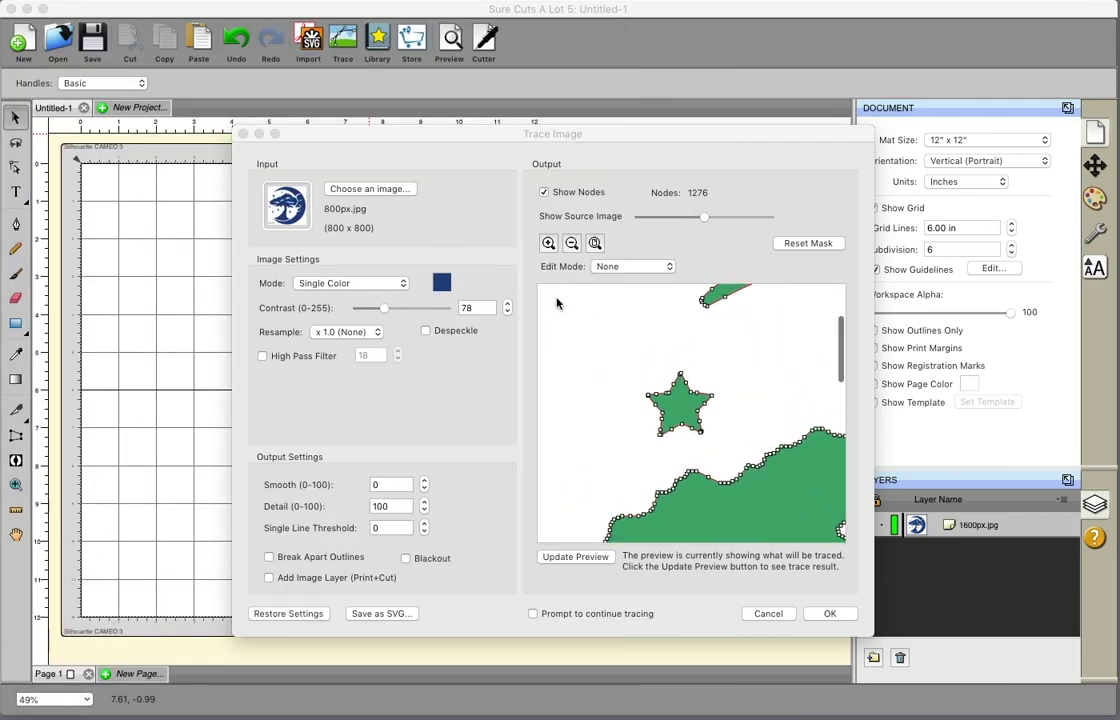
- Try contrast values between about 98 and 129 on the 800px trace, and bring the contrast back to 100
{"action": "left_click", "coordinate": [376, 484]}
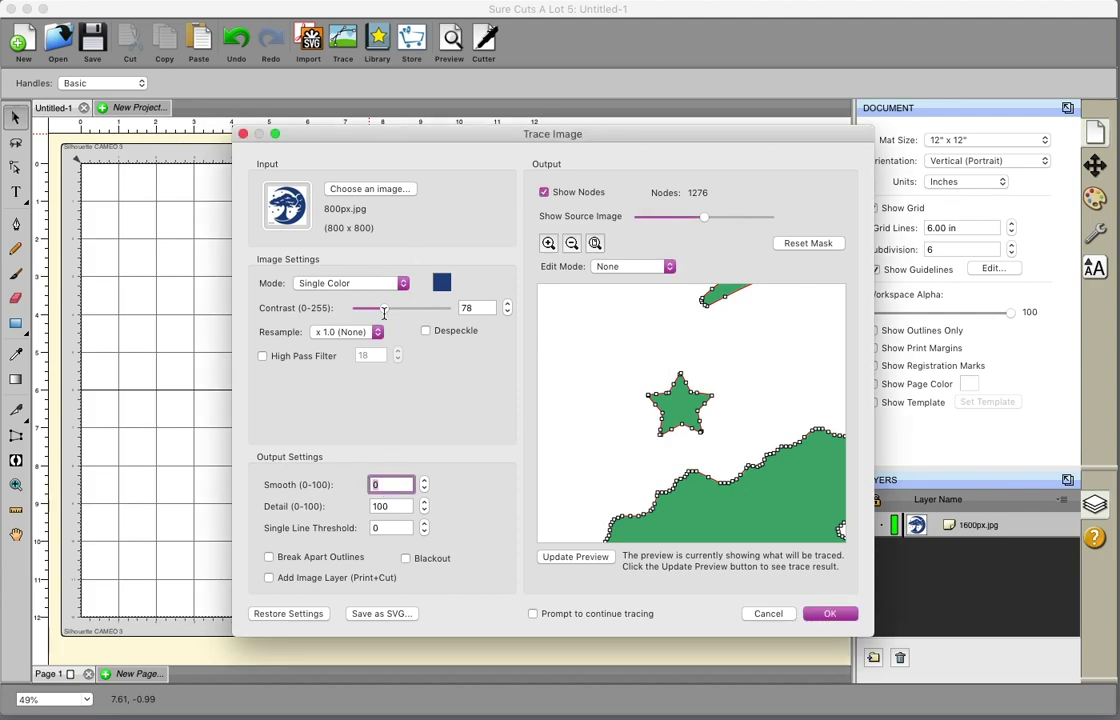
{"action": "mouse_move", "coordinate": [384, 311]}
{"action": "left_mouse_down"}
{"action": "mouse_move", "coordinate": [420, 314]}
{"action": "mouse_move", "coordinate": [370, 310]}
{"action": "mouse_move", "coordinate": [381, 313]}
{"action": "left_mouse_up"}
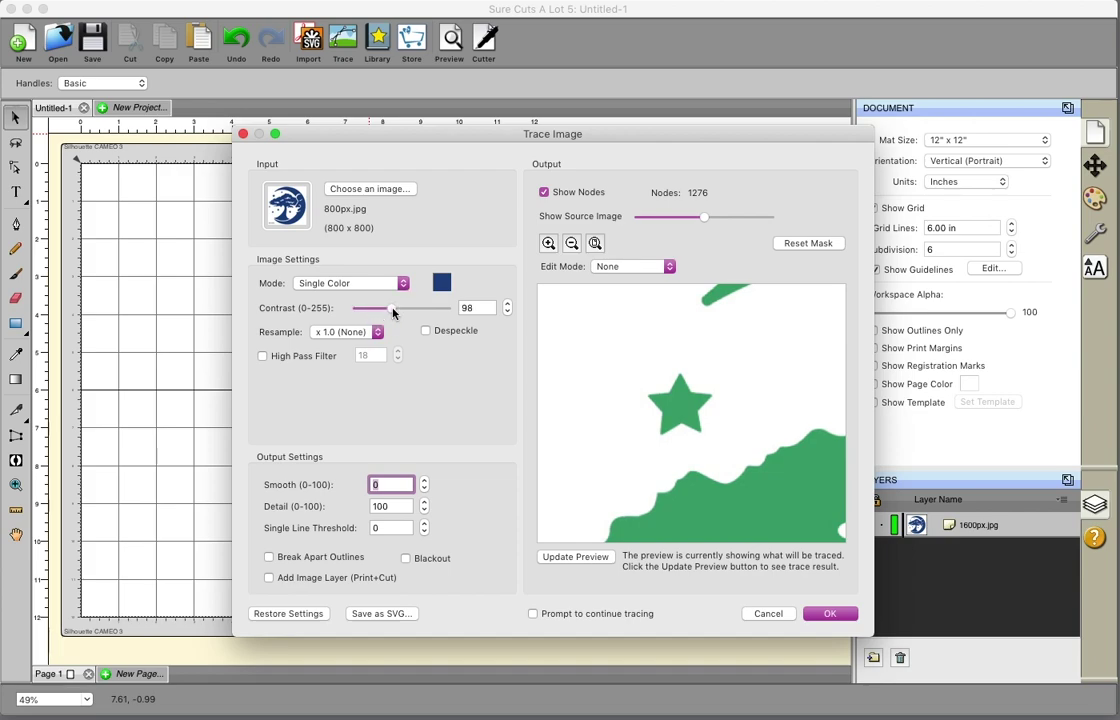
{"action": "left_click_drag", "start_coordinate": [398, 313], "coordinate": [405, 313]}
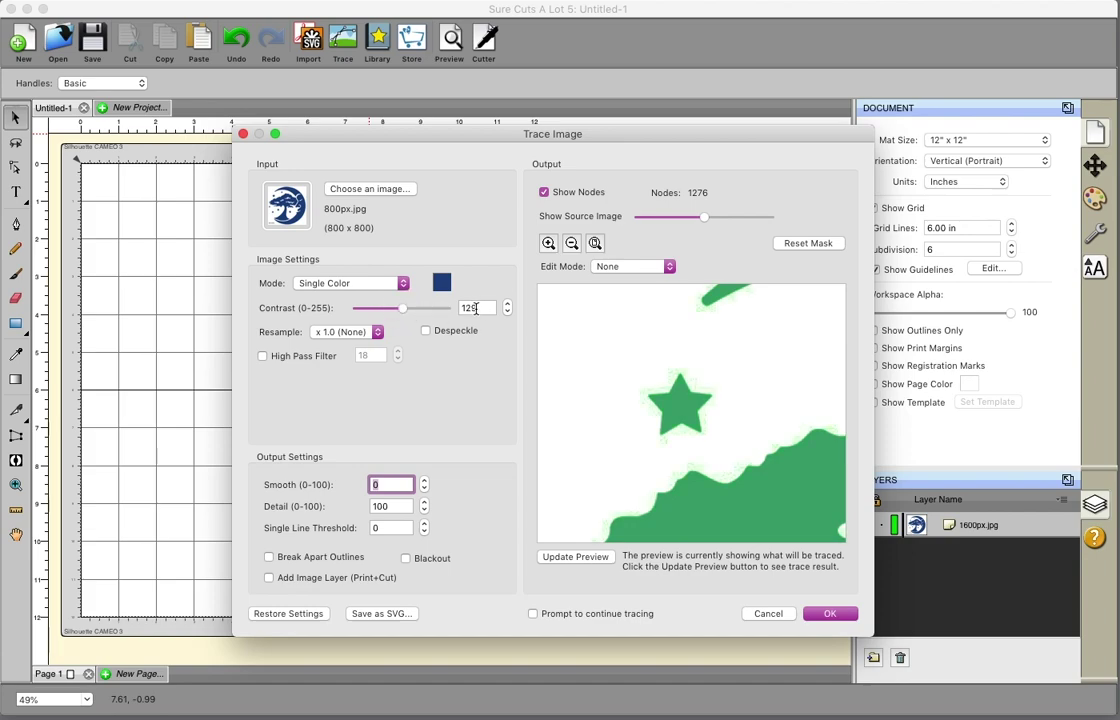
{"action": "left_click", "coordinate": [507, 315]}
{"action": "left_click", "coordinate": [507, 315]}
{"action": "left_click", "coordinate": [507, 309]}
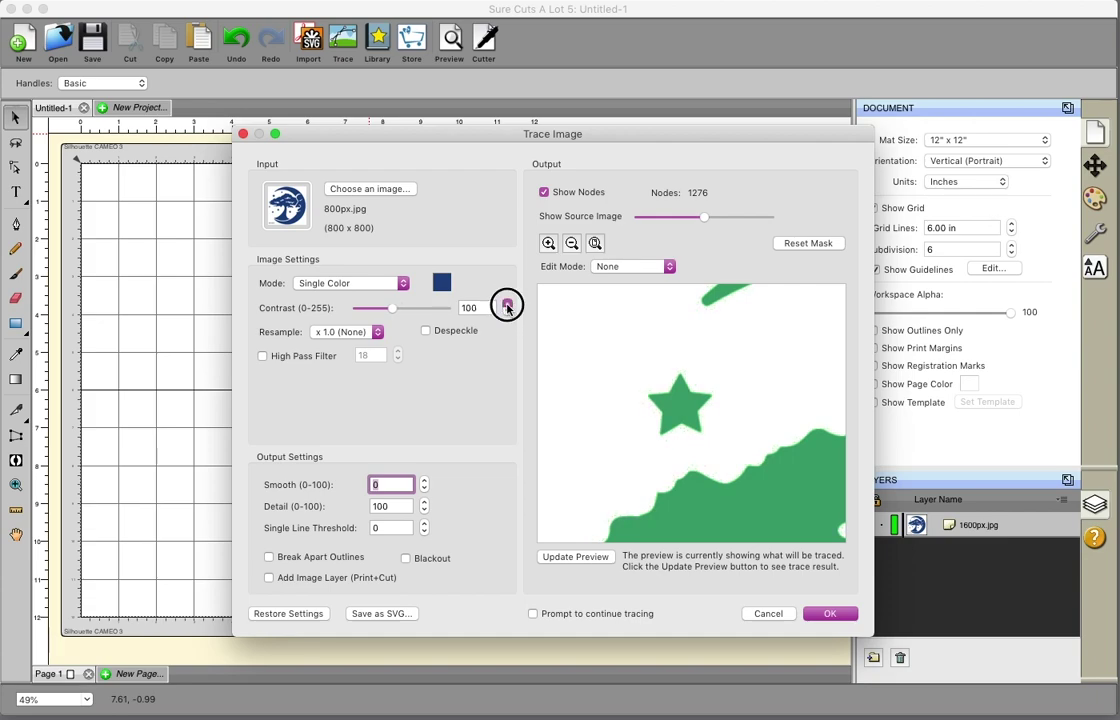
{"action": "left_click_drag", "start_coordinate": [393, 314], "coordinate": [400, 312]}
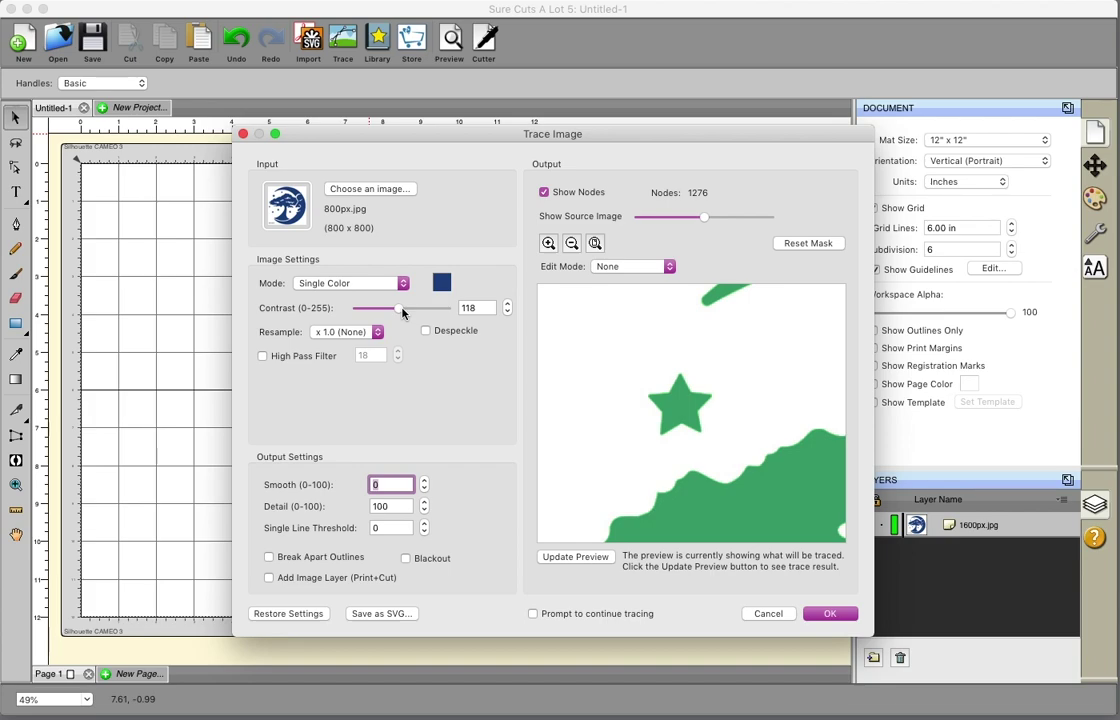
{"action": "left_click", "coordinate": [508, 308]}
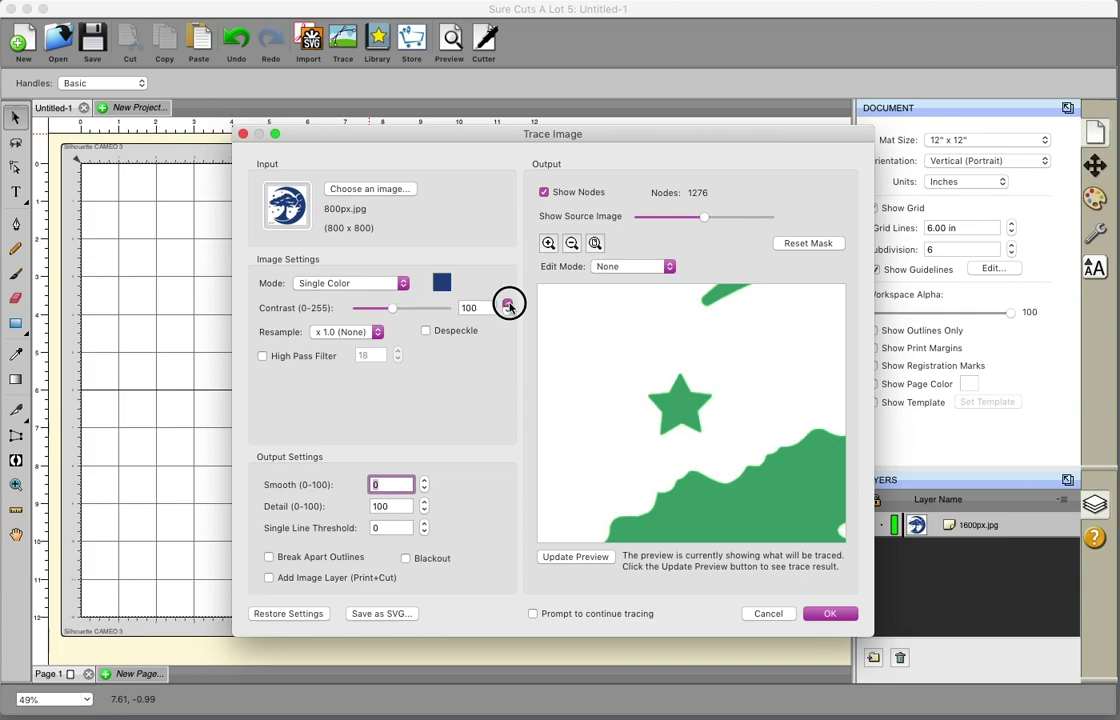
- Raise the trace contrast to 129 and examine the edges of the star and foliage up close
{"action": "left_click_drag", "start_coordinate": [397, 312], "coordinate": [401, 311]}
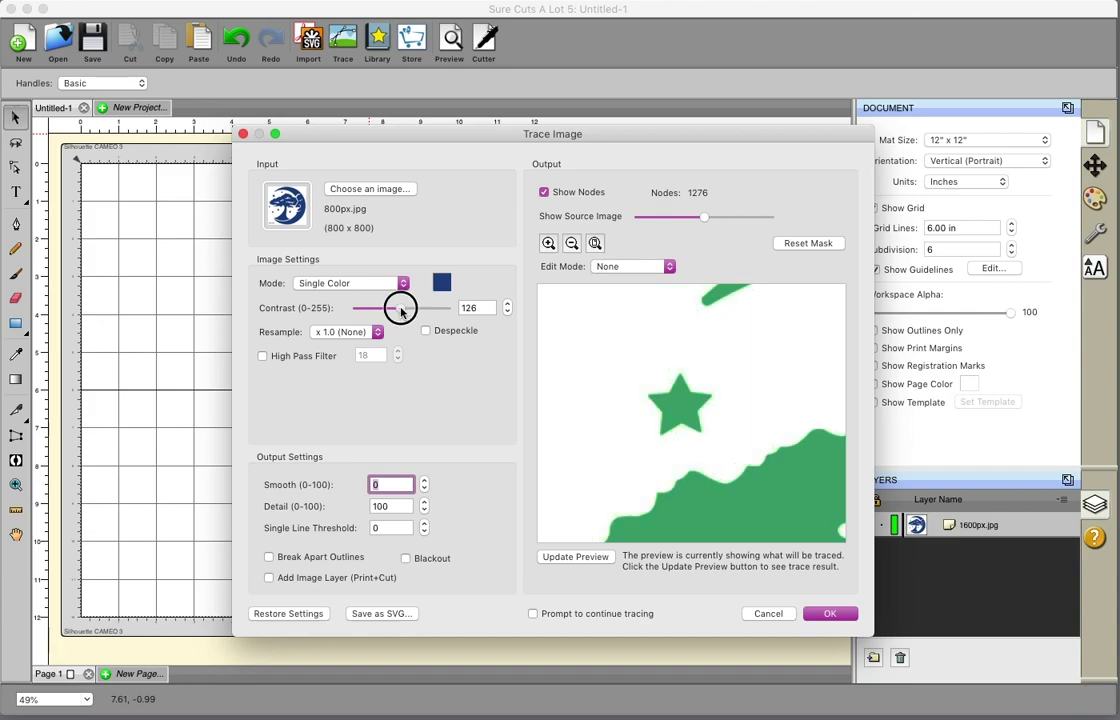
{"action": "left_click_drag", "start_coordinate": [401, 311], "coordinate": [403, 312]}
{"action": "left_click", "coordinate": [548, 243]}
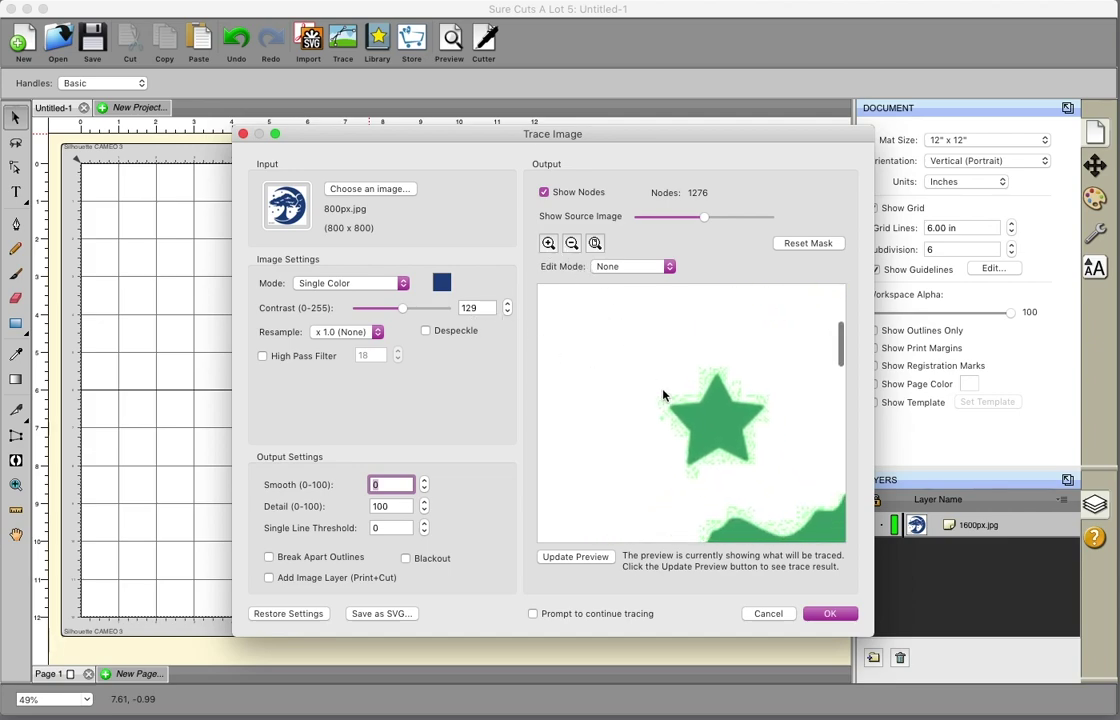
{"action": "left_click", "coordinate": [548, 243]}
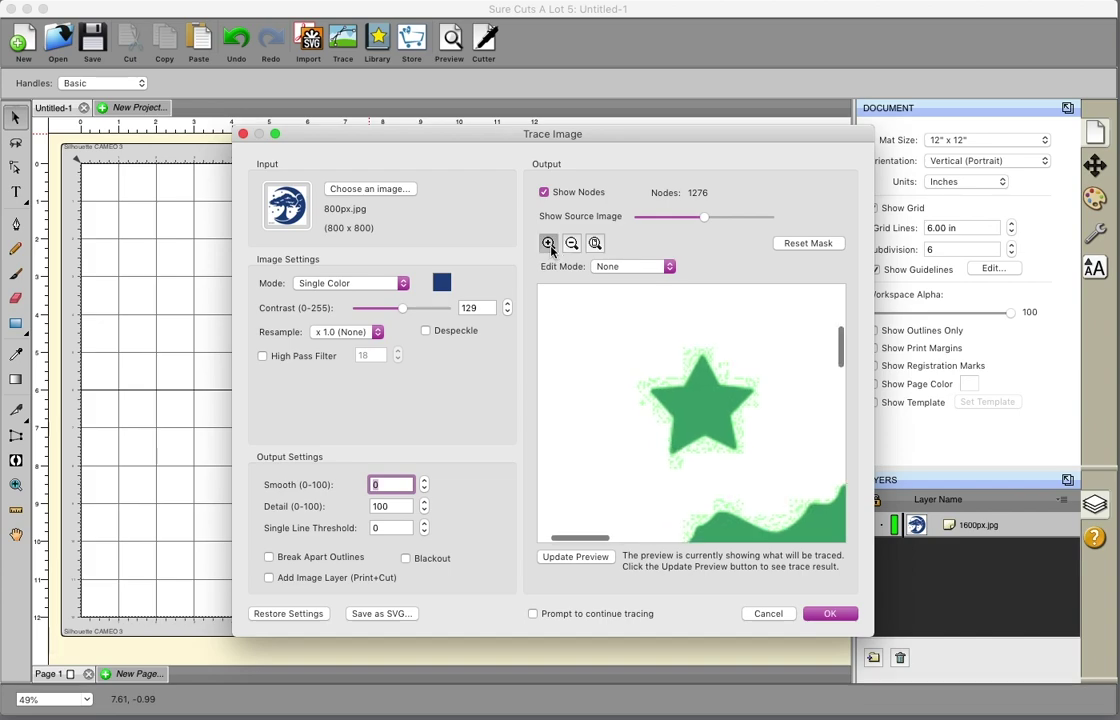
{"action": "scroll", "coordinate": [646, 365], "scroll_direction": "right", "scroll_amount": 3}
{"action": "scroll", "coordinate": [646, 365], "scroll_direction": "down", "scroll_amount": 1}
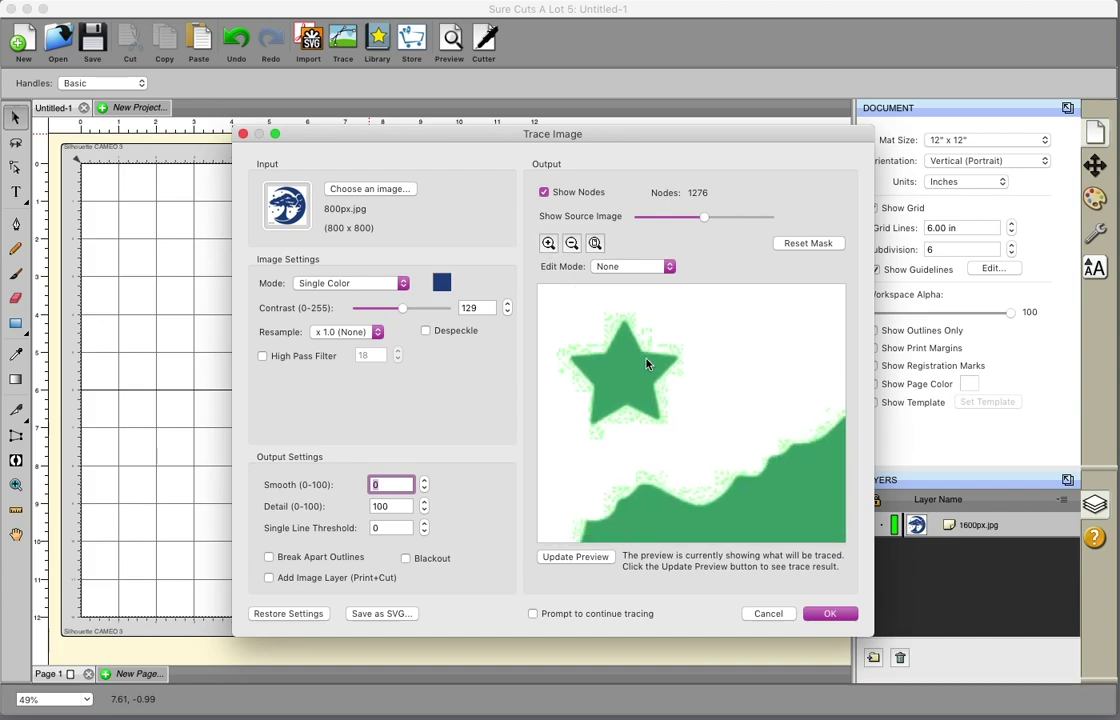
- Set the trace contrast to 68, update the preview and inspect the nodes along the star and foliage
{"action": "mouse_move", "coordinate": [402, 308]}
{"action": "left_mouse_down"}
{"action": "mouse_move", "coordinate": [420, 308]}
{"action": "mouse_move", "coordinate": [362, 310]}
{"action": "mouse_move", "coordinate": [385, 315]}
{"action": "left_mouse_up"}
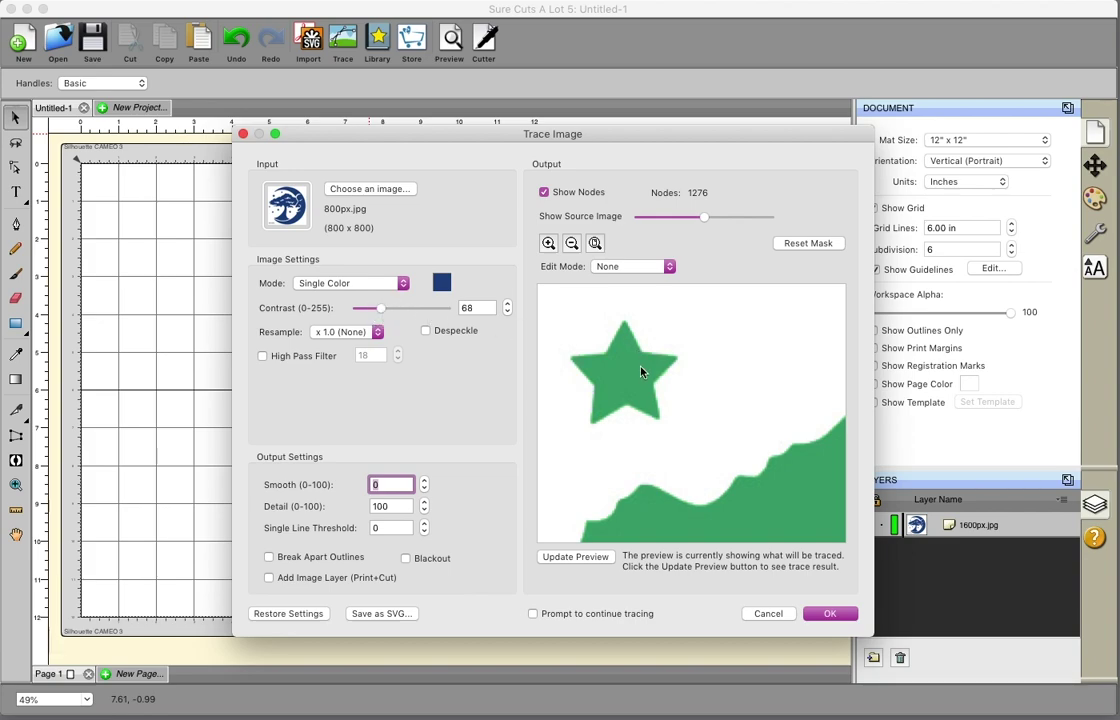
{"action": "left_click", "coordinate": [565, 558]}
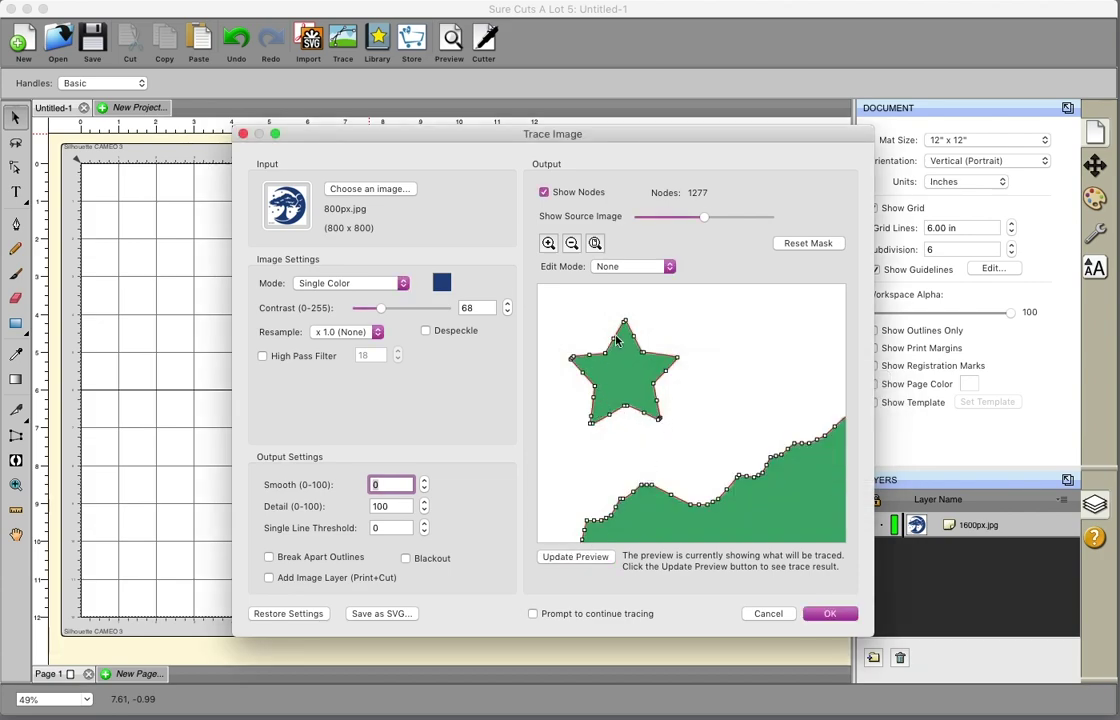
{"action": "scroll", "coordinate": [695, 430], "scroll_direction": "down", "scroll_amount": 5}
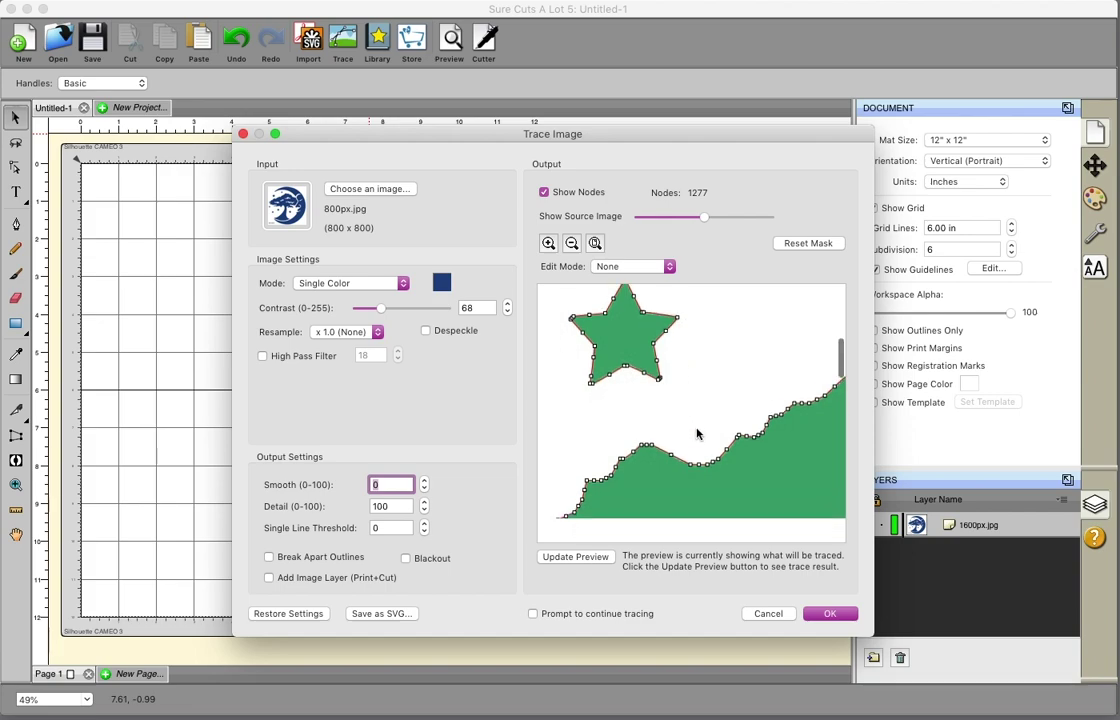
{"action": "scroll", "coordinate": [697, 433], "scroll_direction": "down", "scroll_amount": 3}
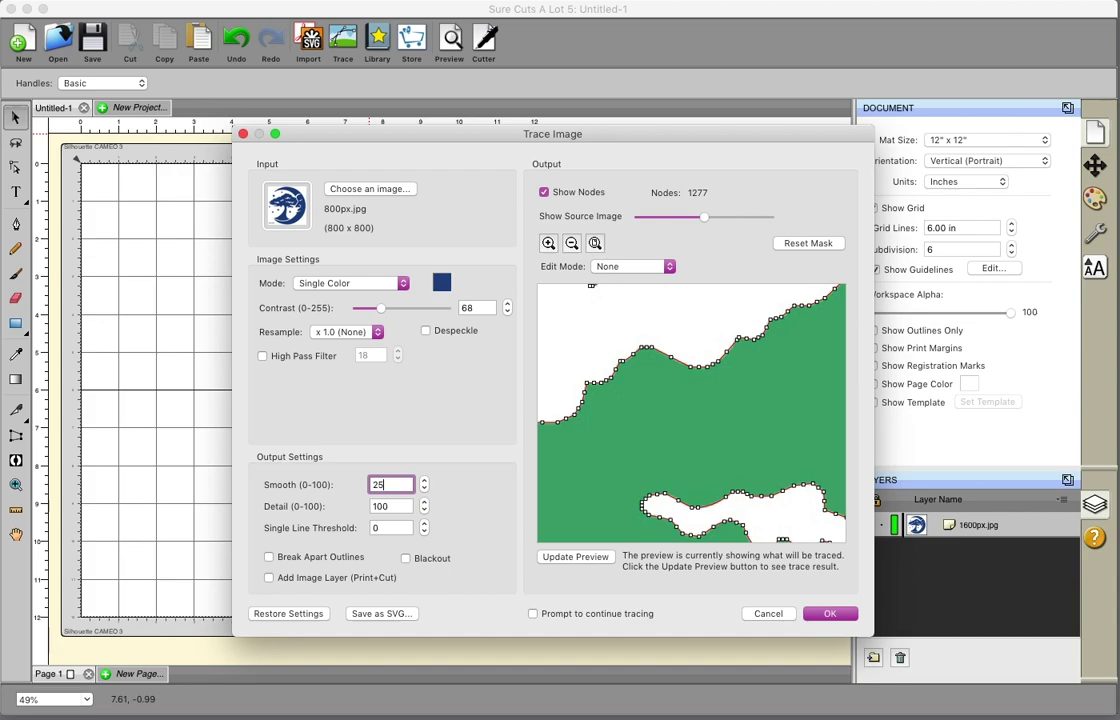
- Try Smooth values of 25 and 0 on the 800px trace, updating the preview to compare the outlines
{"action": "scroll", "coordinate": [662, 470], "scroll_direction": "up", "scroll_amount": 5}
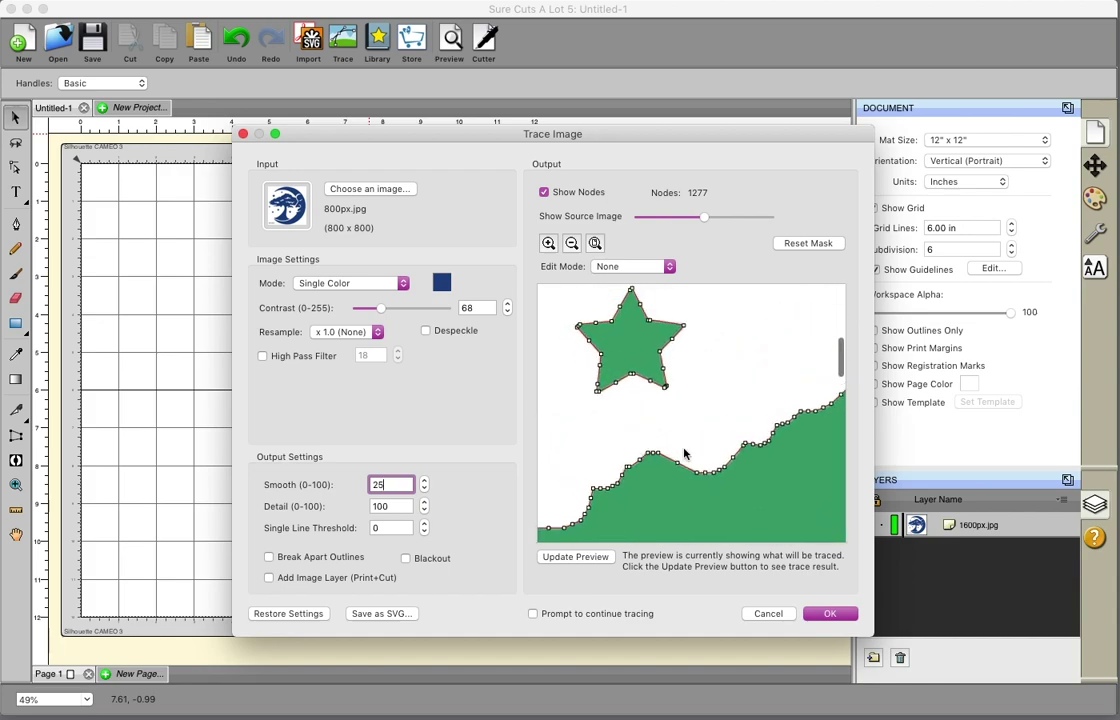
{"action": "left_click", "coordinate": [588, 557]}
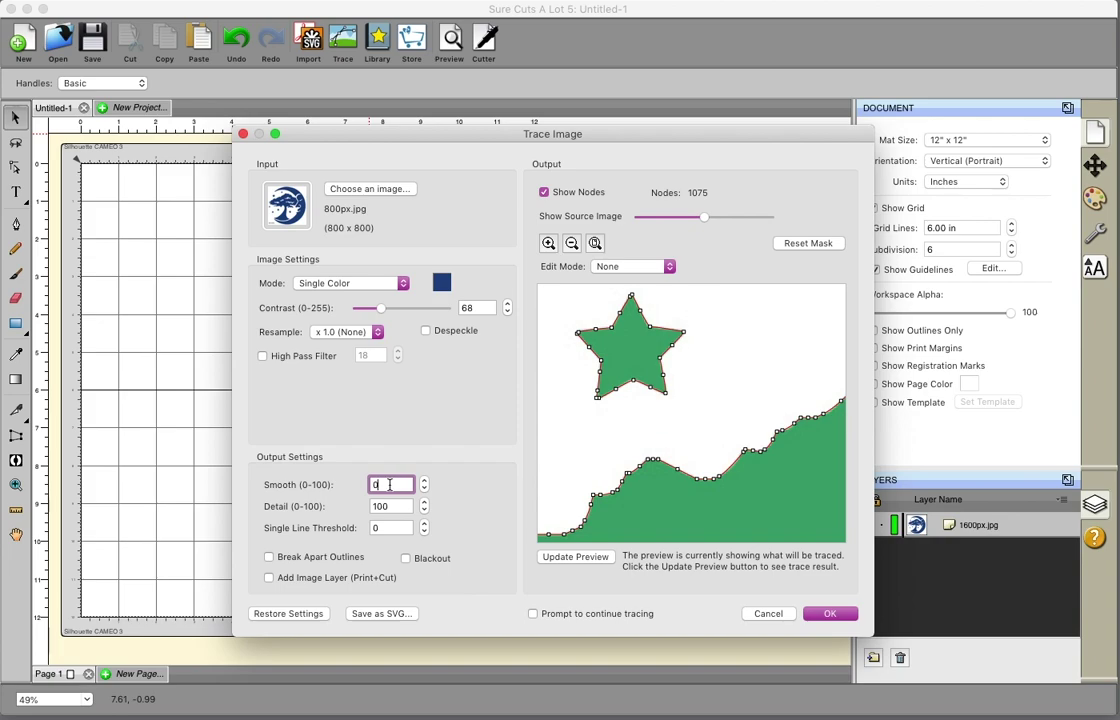
{"action": "left_click_drag", "start_coordinate": [390, 485], "coordinate": [372, 486]}
{"action": "left_click", "coordinate": [577, 558]}
- Update the trace preview with Smooth at 50, inspect the foliage outlines and place the 800px tracing on the mat
{"action": "left_click", "coordinate": [575, 557]}
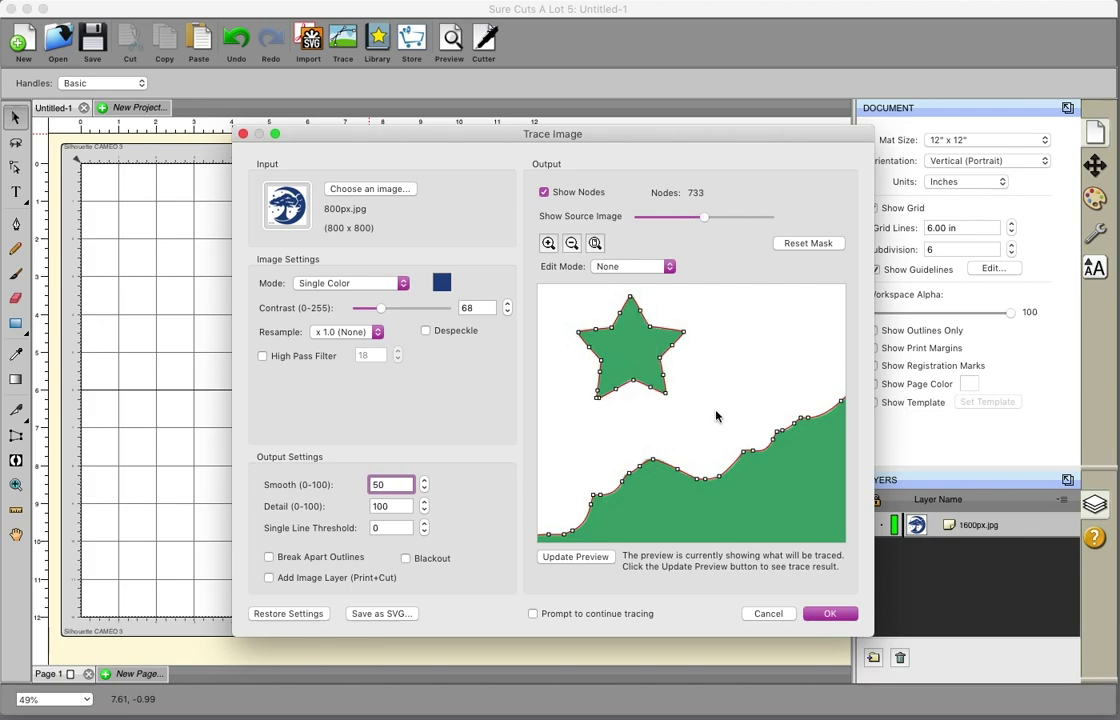
{"action": "scroll", "coordinate": [715, 415], "scroll_direction": "up", "scroll_amount": 3}
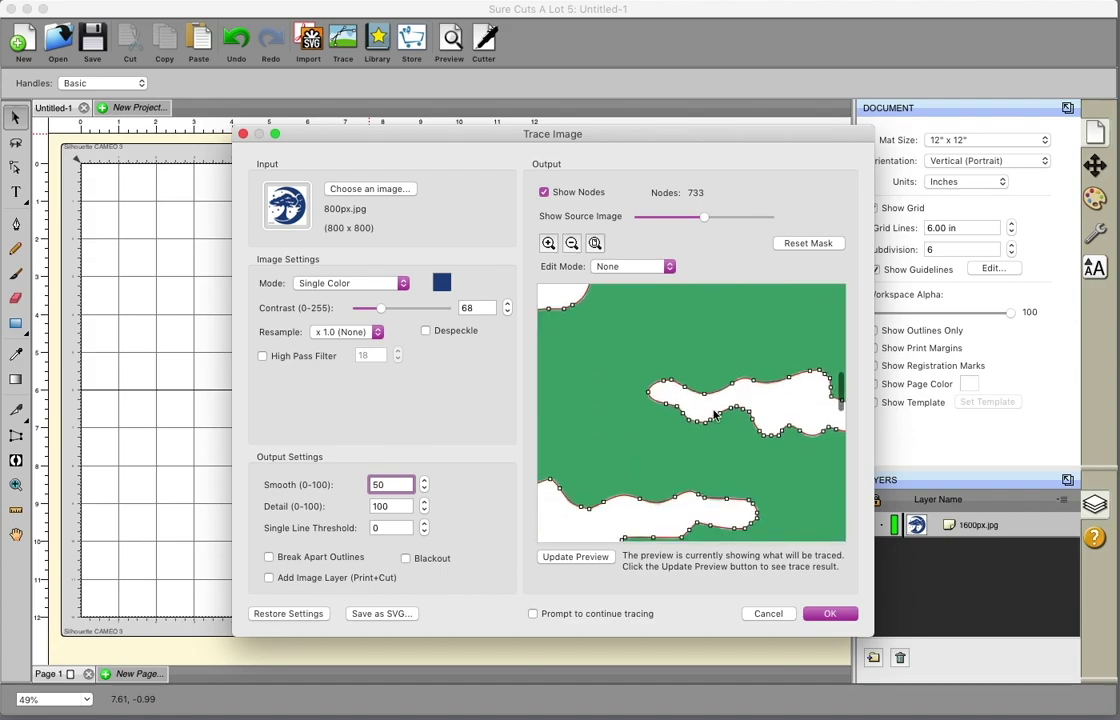
{"action": "left_click", "coordinate": [829, 613]}
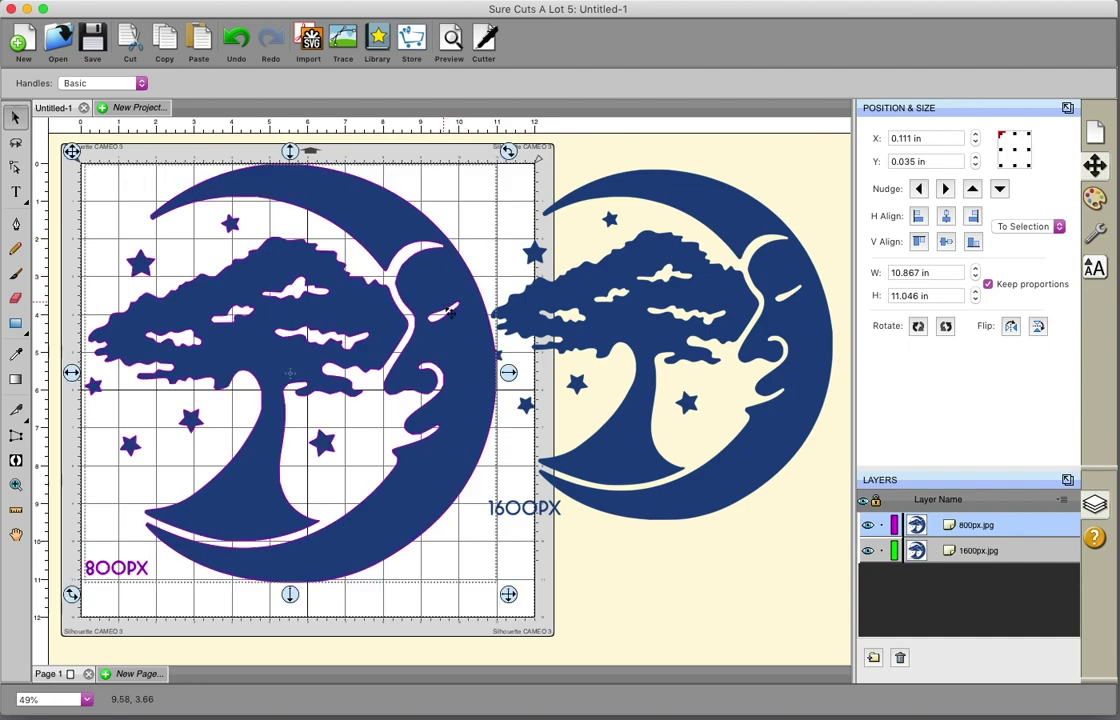
- Scale the 800px tracing down proportionally to about 9.23 by 9.38 in and deselect it
{"action": "mouse_move", "coordinate": [508, 594]}
{"action": "left_mouse_down"}
{"action": "mouse_move", "coordinate": [455, 452]}
{"action": "mouse_move", "coordinate": [416, 446]}
{"action": "left_mouse_up"}
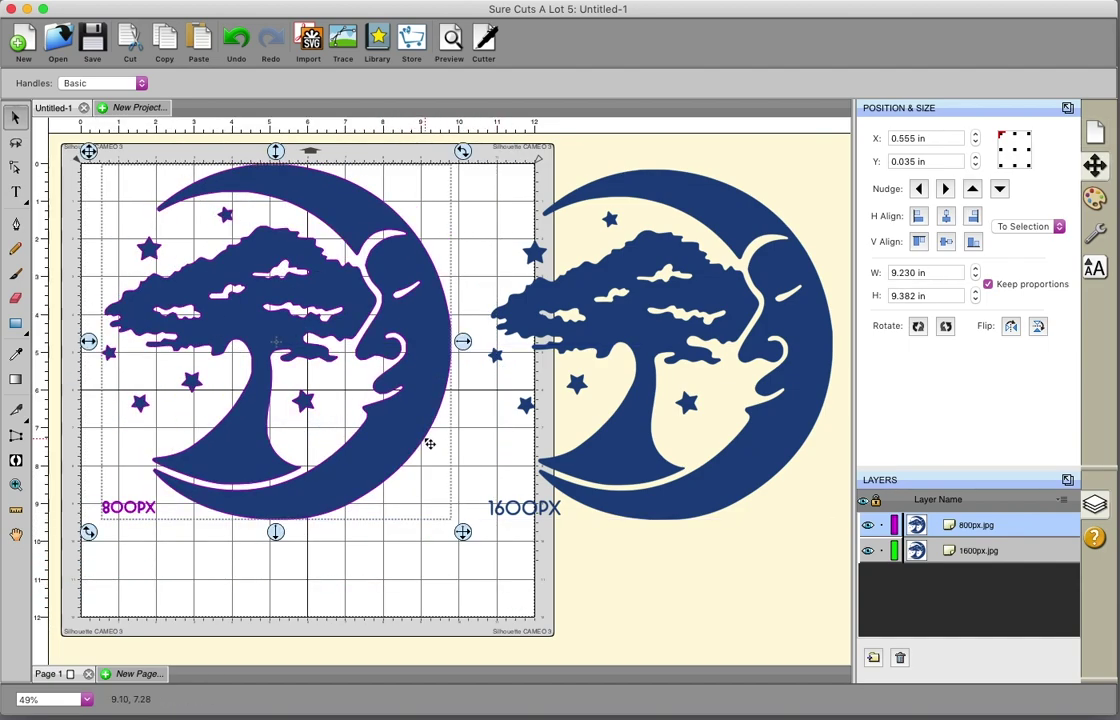
{"action": "left_click", "coordinate": [388, 580]}
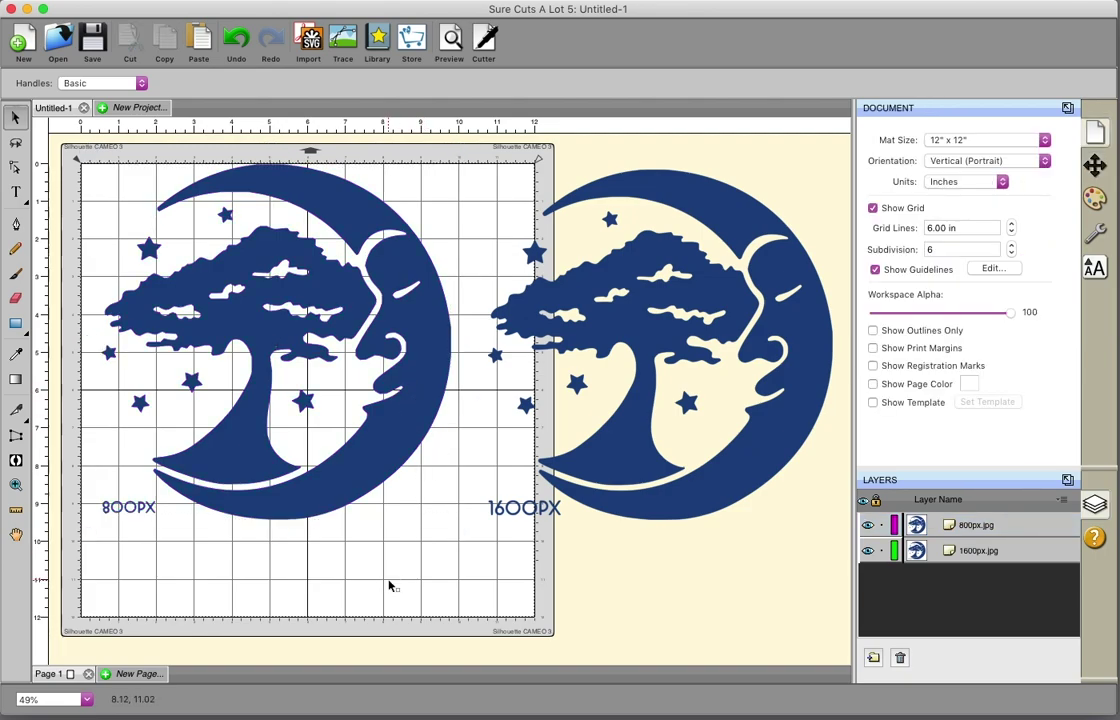
- Enlarge the 800px tracing proportionally to about 11.41 by 11.60 in, positioned near the mat's upper-left corner
{"action": "left_click", "coordinate": [400, 418]}
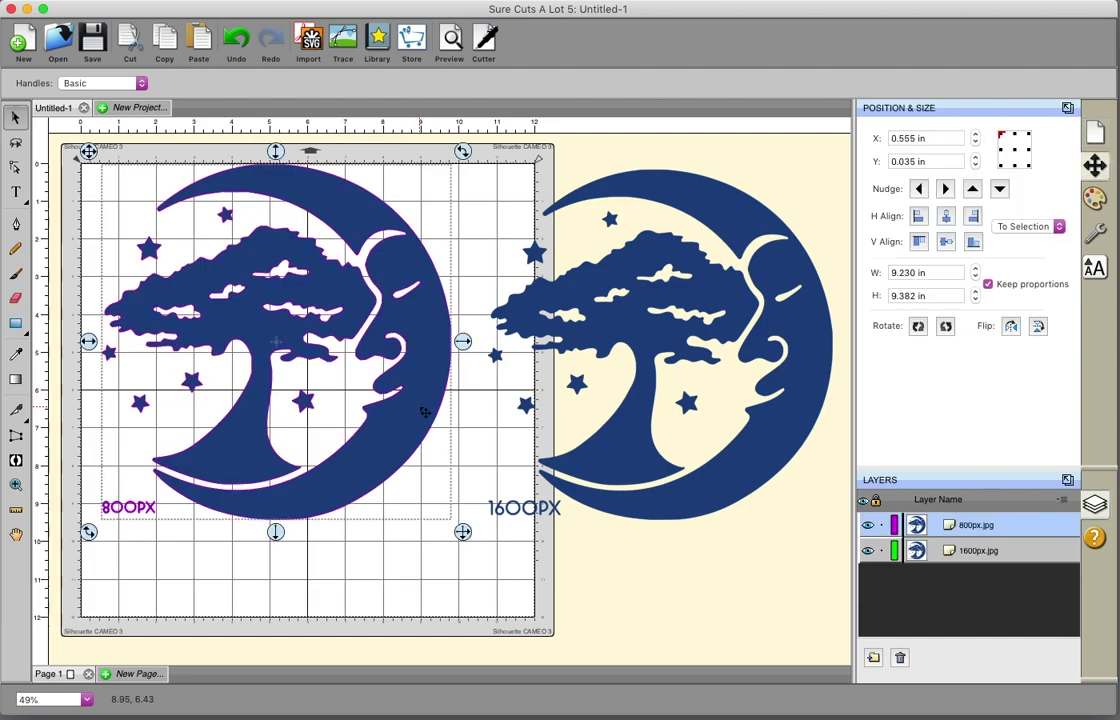
{"action": "left_click_drag", "start_coordinate": [464, 533], "coordinate": [546, 626]}
{"action": "left_click_drag", "start_coordinate": [420, 410], "coordinate": [474, 476]}
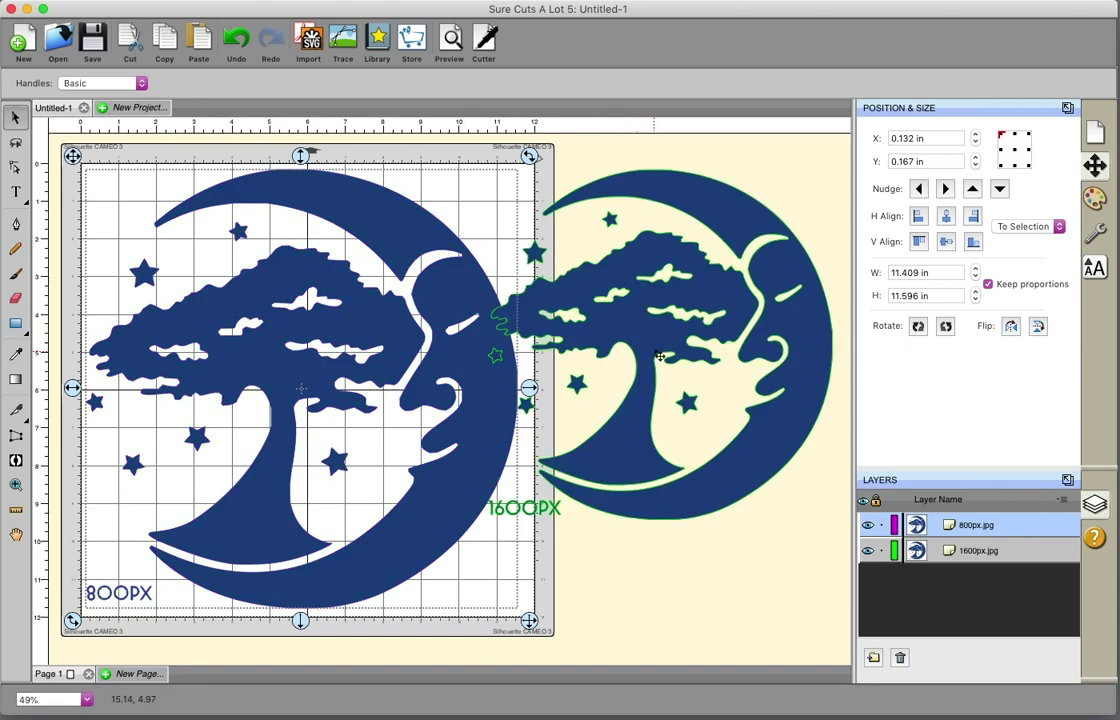
- Enlarge the 1600px tracing proportionally to about 11.27 by 11.46 in and move it beside the 800px tracing, at about X 10.18 in
{"action": "left_click_drag", "start_coordinate": [659, 356], "coordinate": [569, 361]}
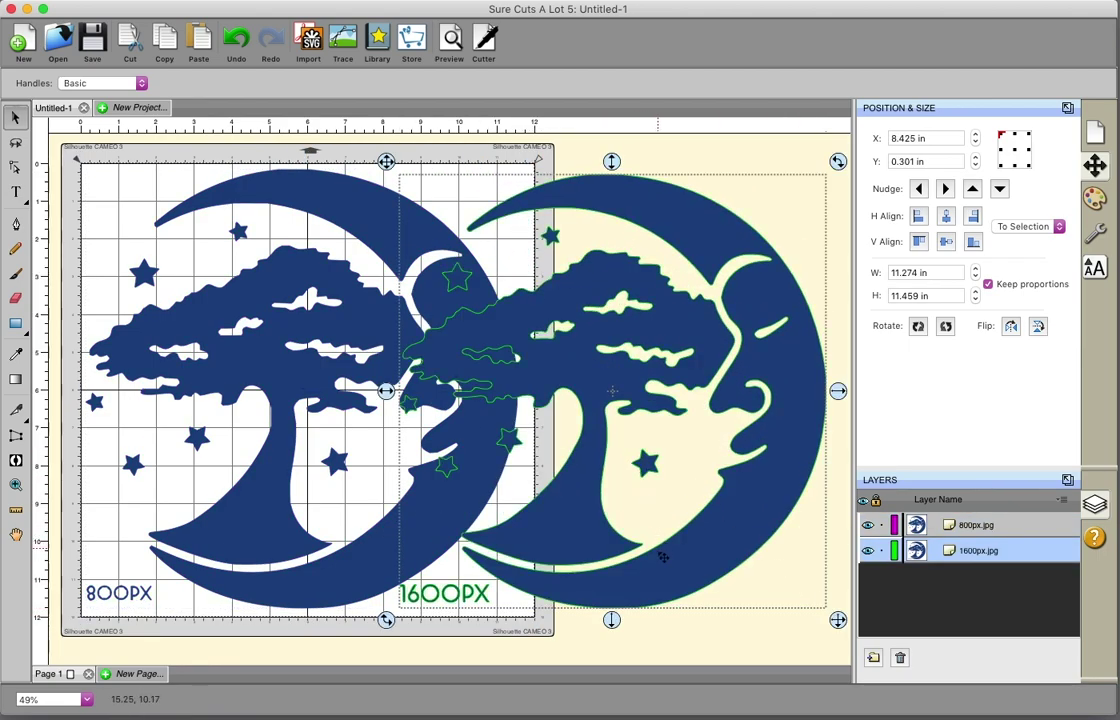
{"action": "left_click_drag", "start_coordinate": [663, 557], "coordinate": [729, 572]}
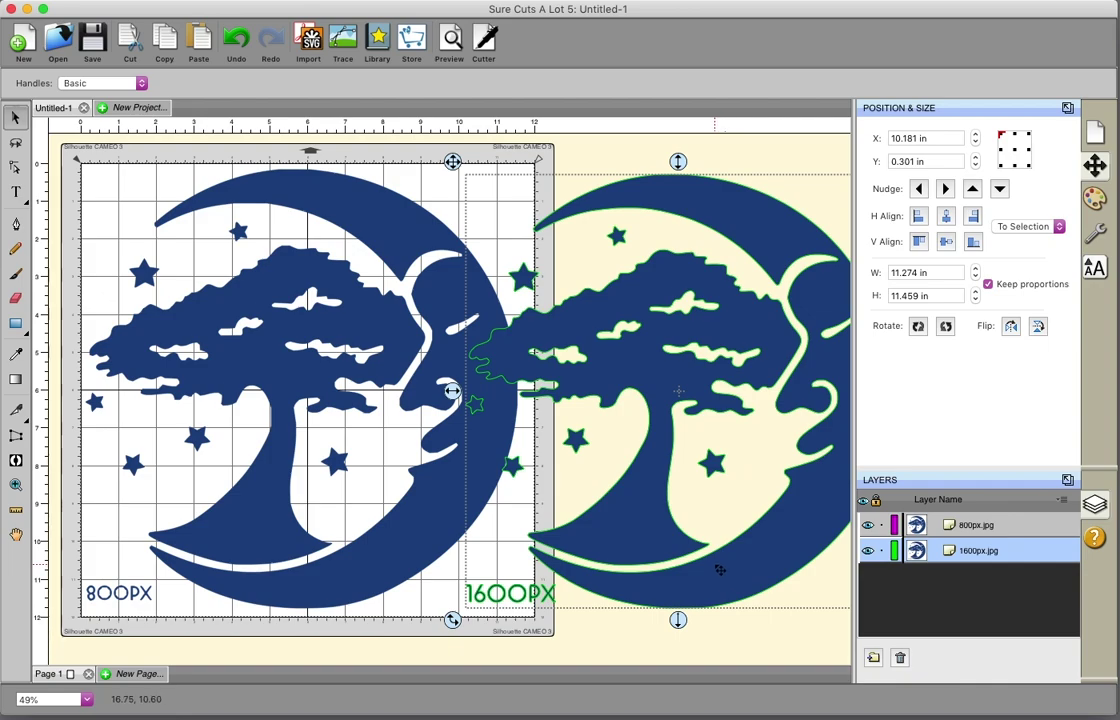
- Deselect the 1600px tracing, preview the cut lines with nodes shown to examine node density, and close the preview
{"action": "left_click", "coordinate": [575, 642]}
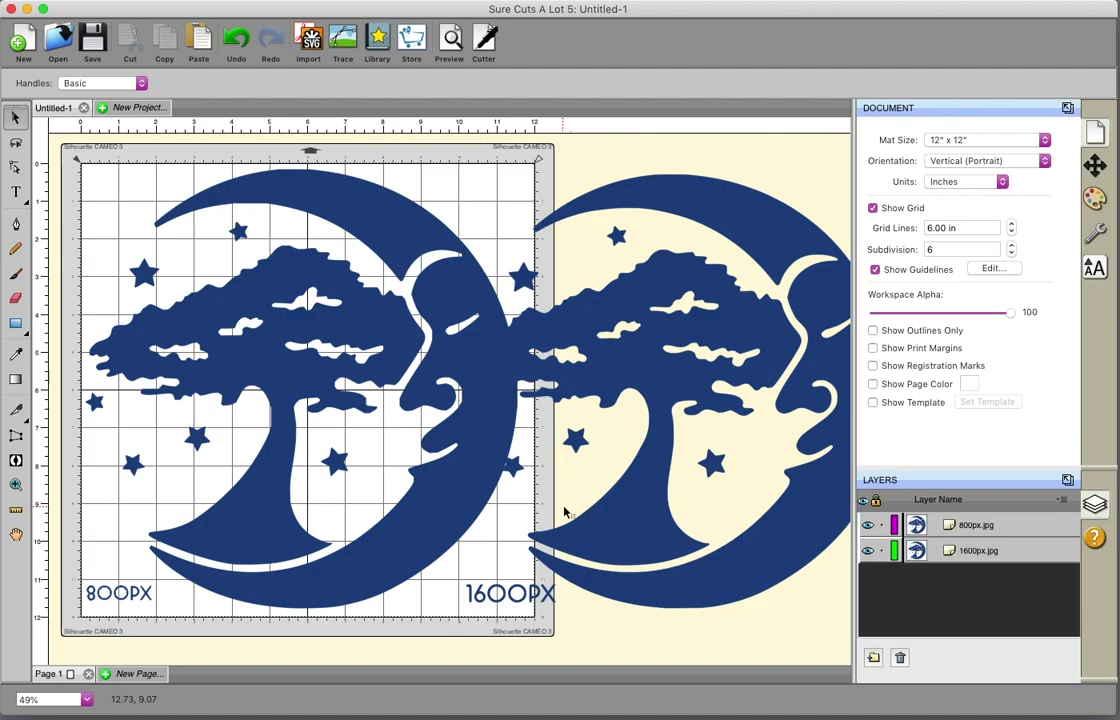
{"action": "left_click", "coordinate": [451, 45]}
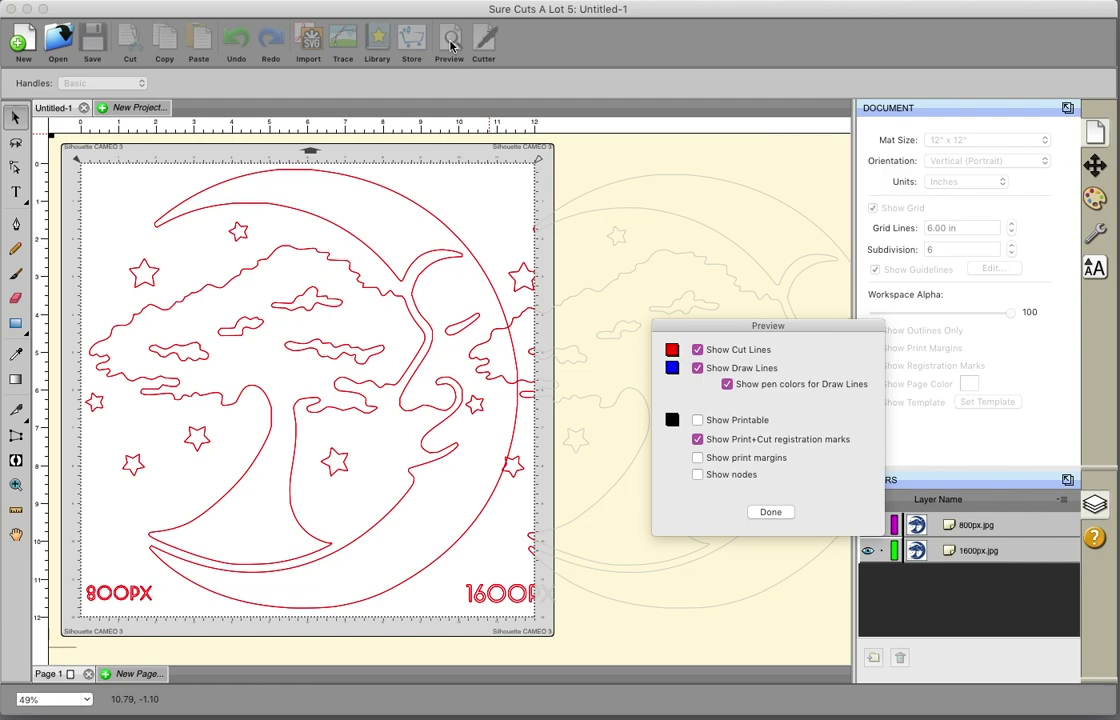
{"action": "left_click", "coordinate": [451, 45]}
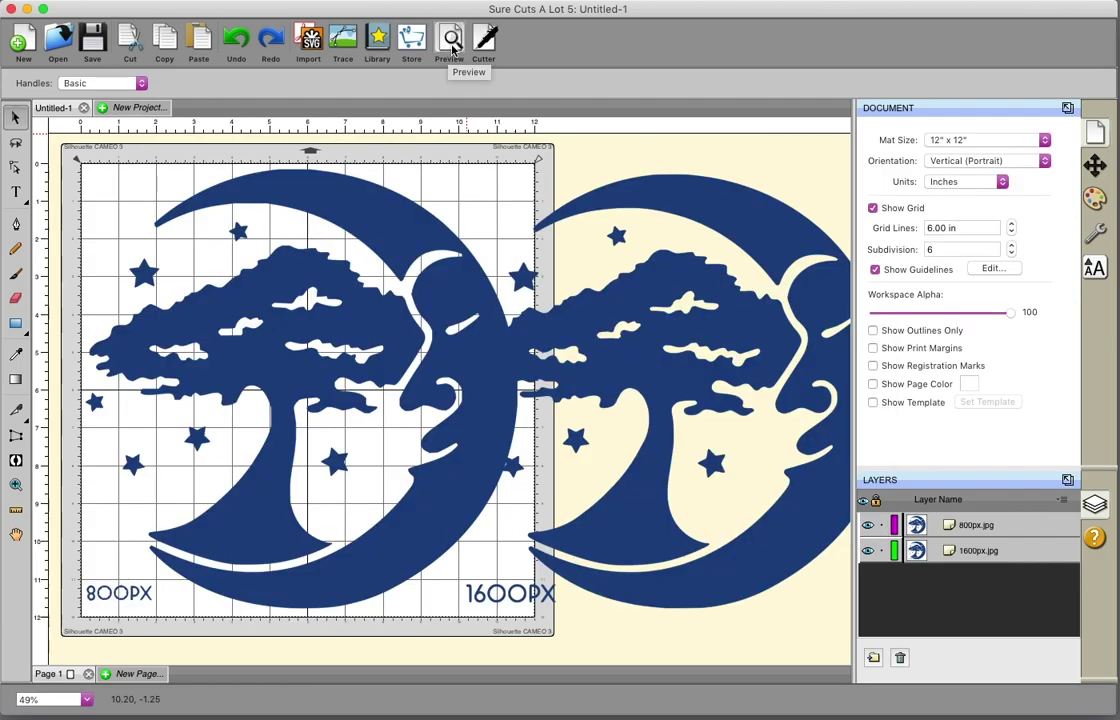
{"action": "left_click", "coordinate": [451, 45]}
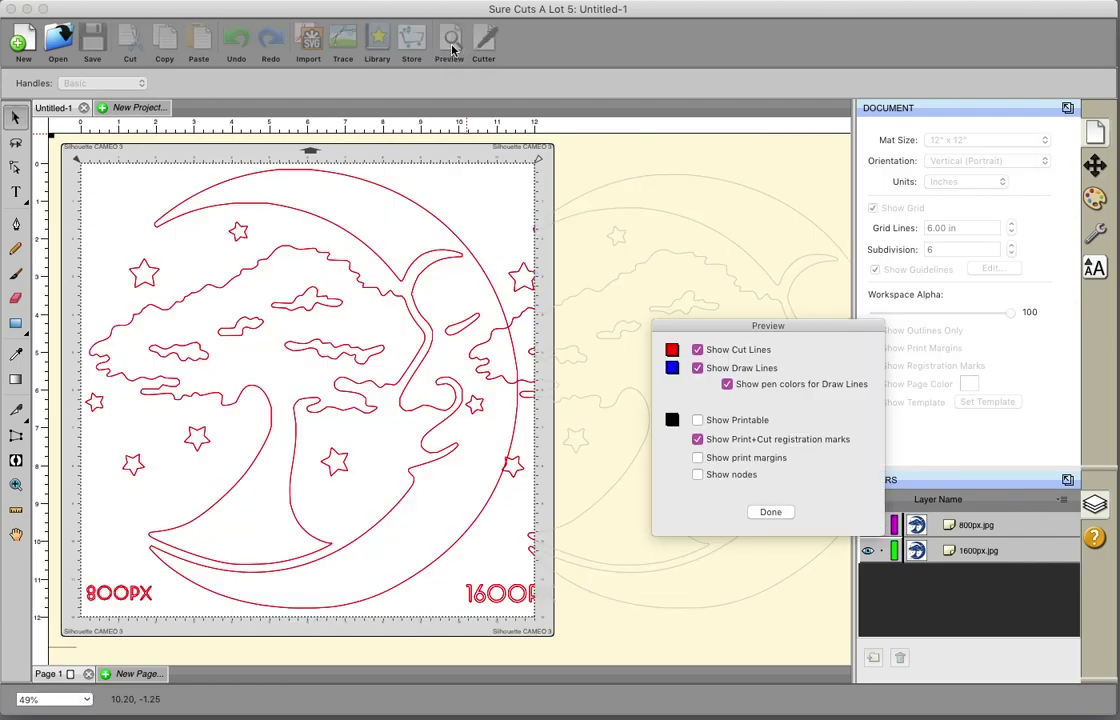
{"action": "left_click", "coordinate": [698, 476]}
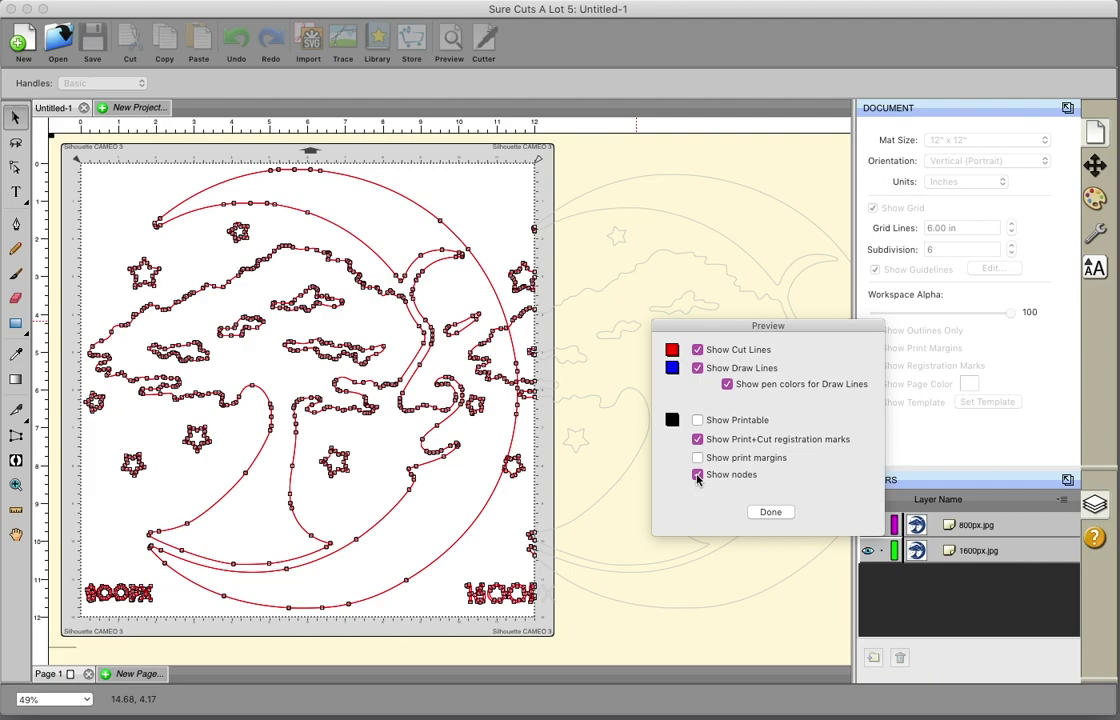
{"action": "left_click", "coordinate": [770, 511]}
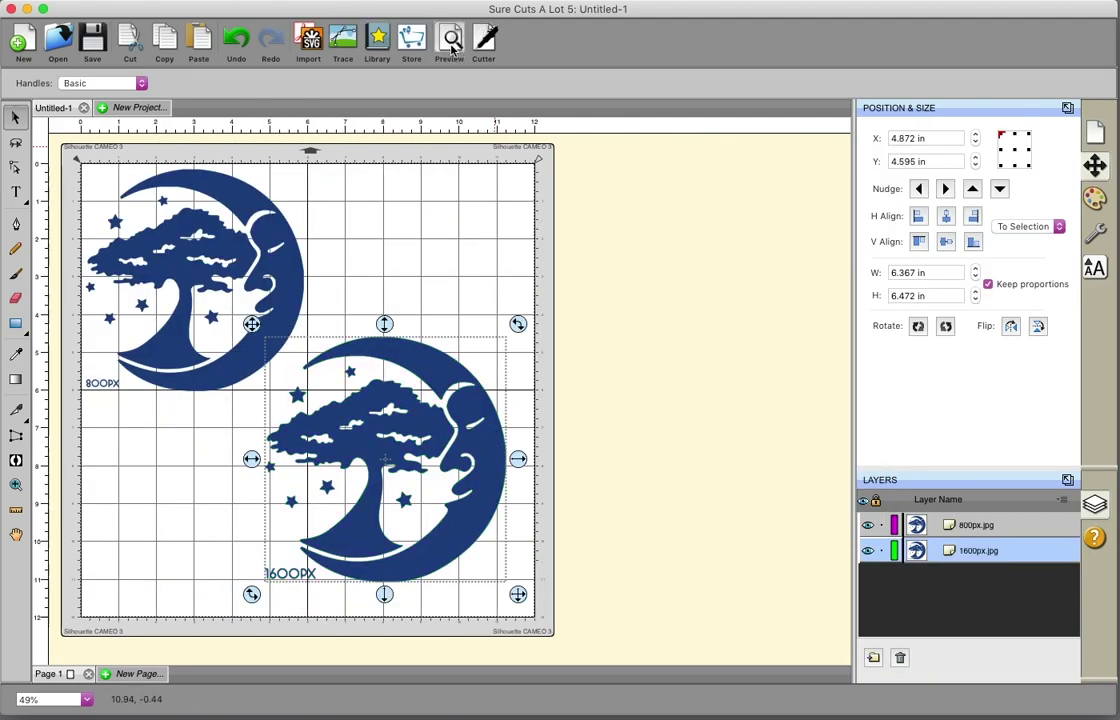
- Preview the nodes of the smaller 800px and 1600px tracings together on the mat to compare them, and close the preview
{"action": "left_click", "coordinate": [450, 40]}
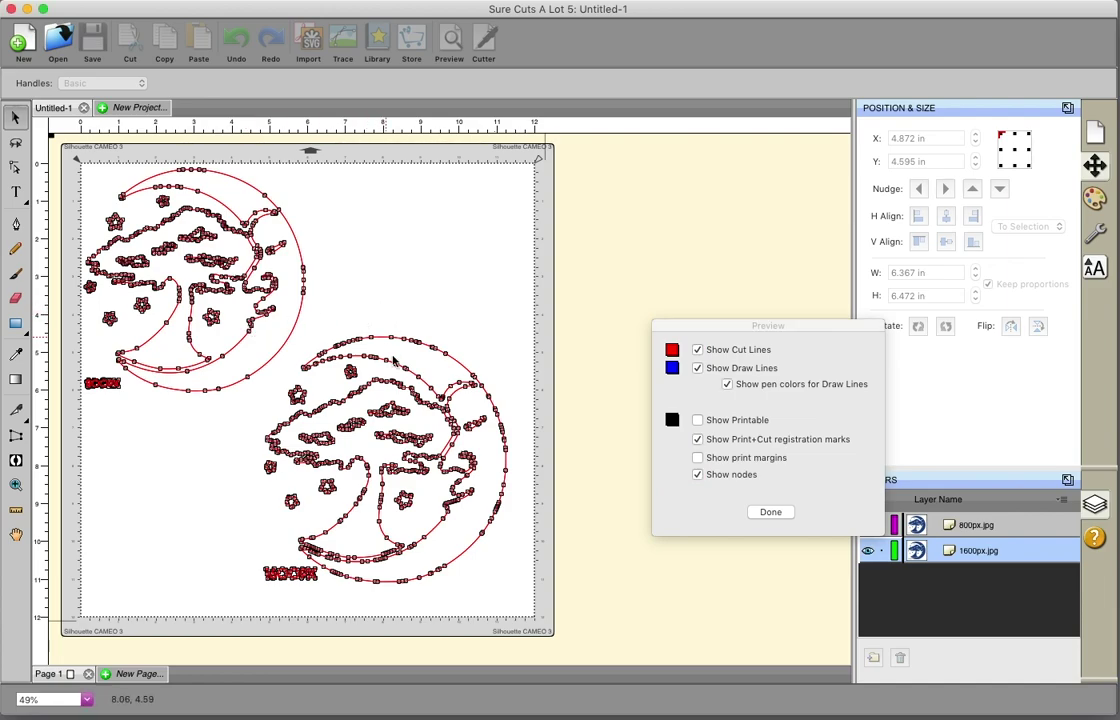
{"action": "left_click", "coordinate": [775, 513]}
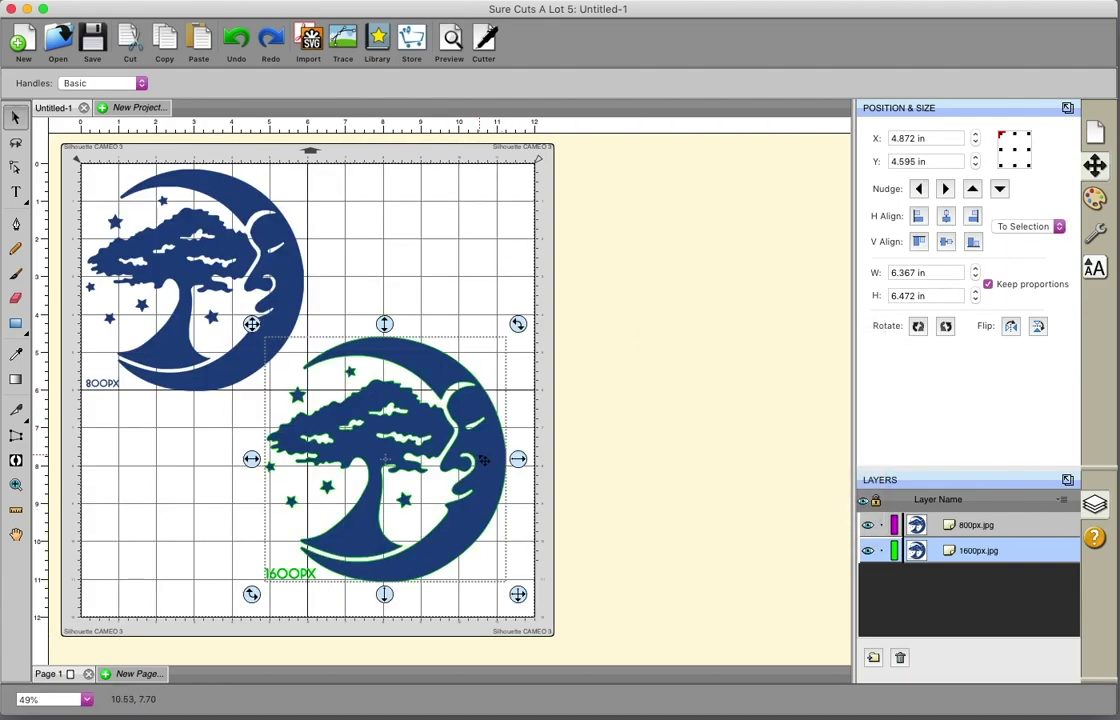